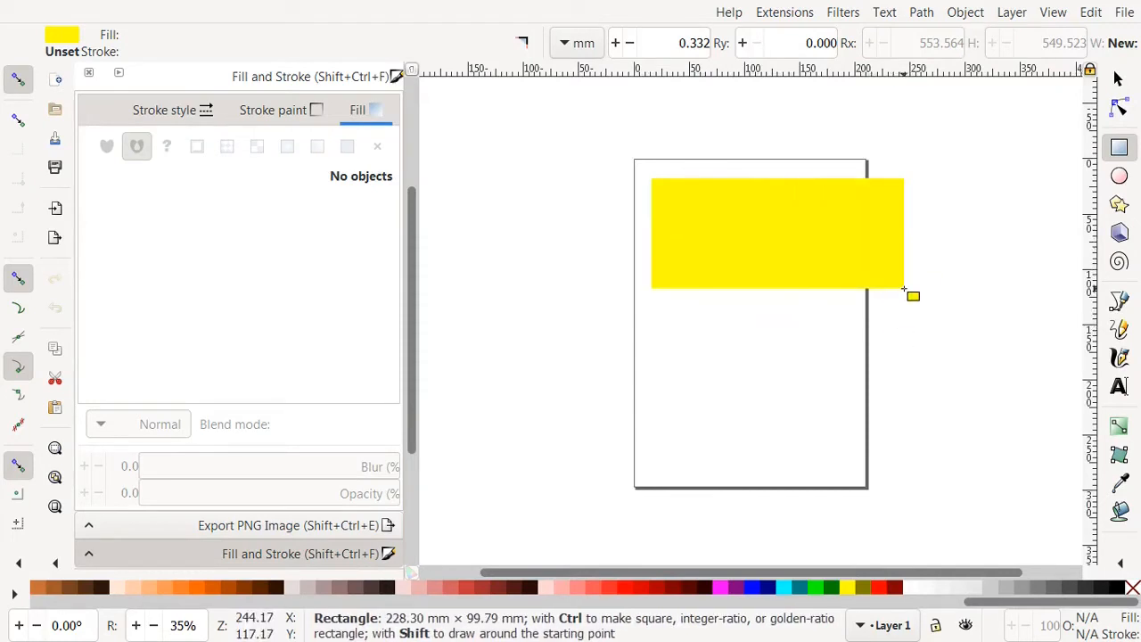
Fill the new rectangle with red ff0000 and convert it to a path
click(879, 590)
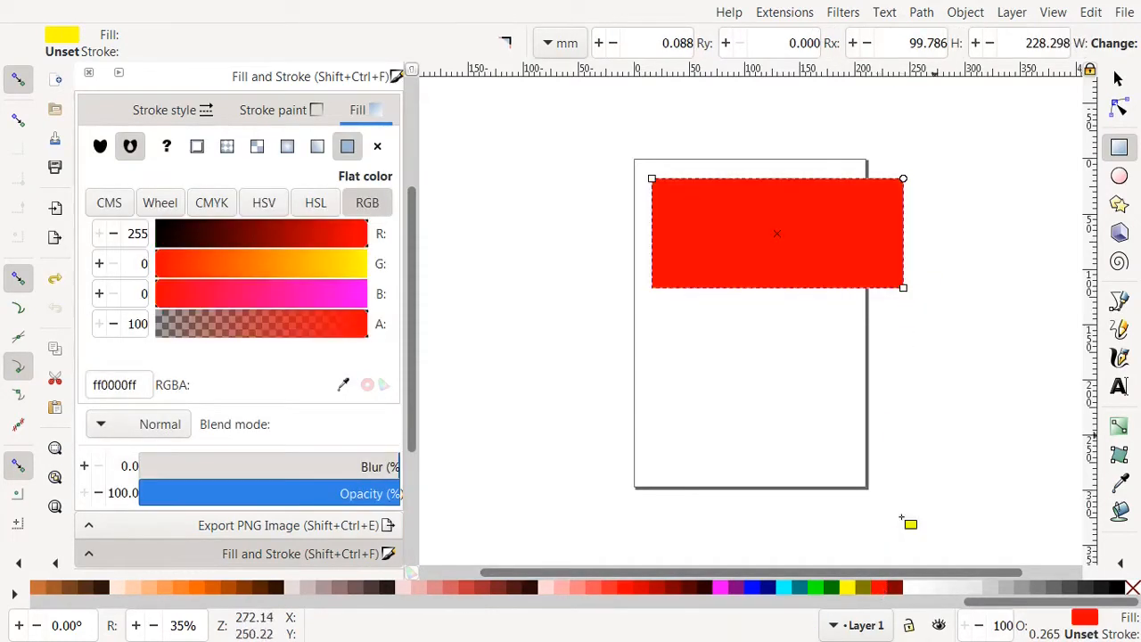
click(922, 14)
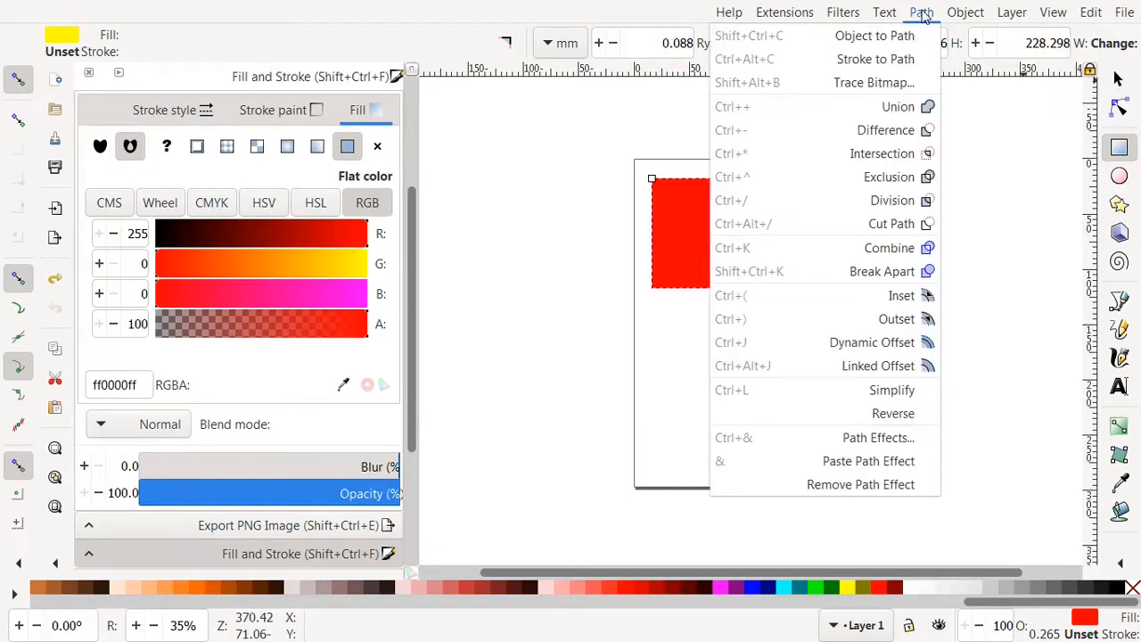
click(897, 39)
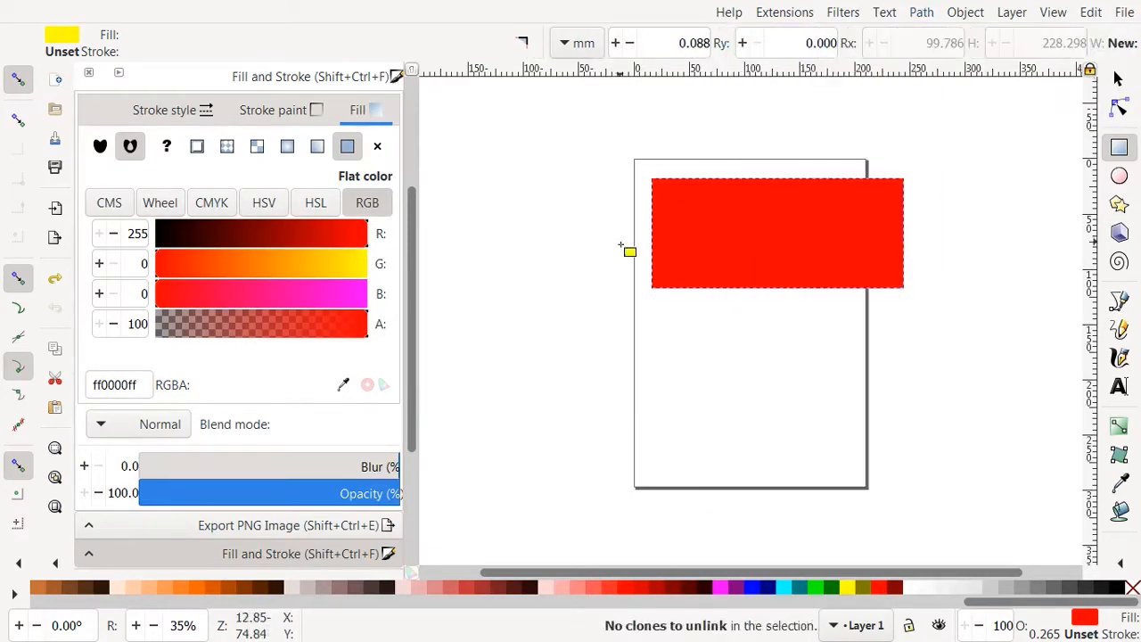
Spread the path's lower corner nodes outward into a roof trapezoid about 311 mm wide and move it to the page's top edge
key(n)
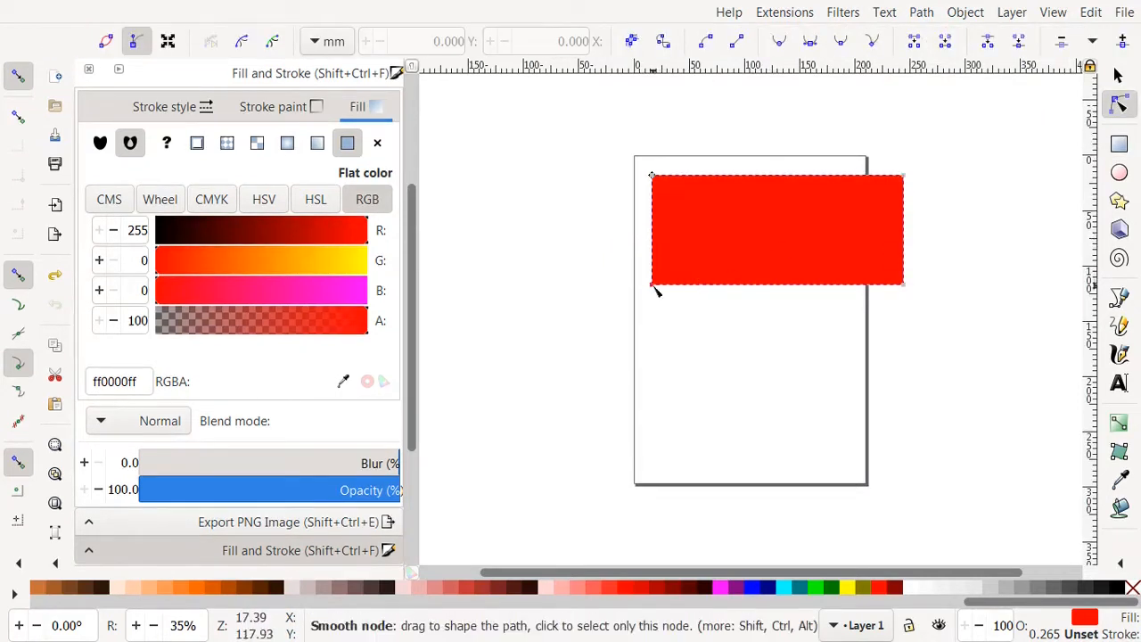
drag(652, 284, 606, 284)
drag(903, 284, 917, 284)
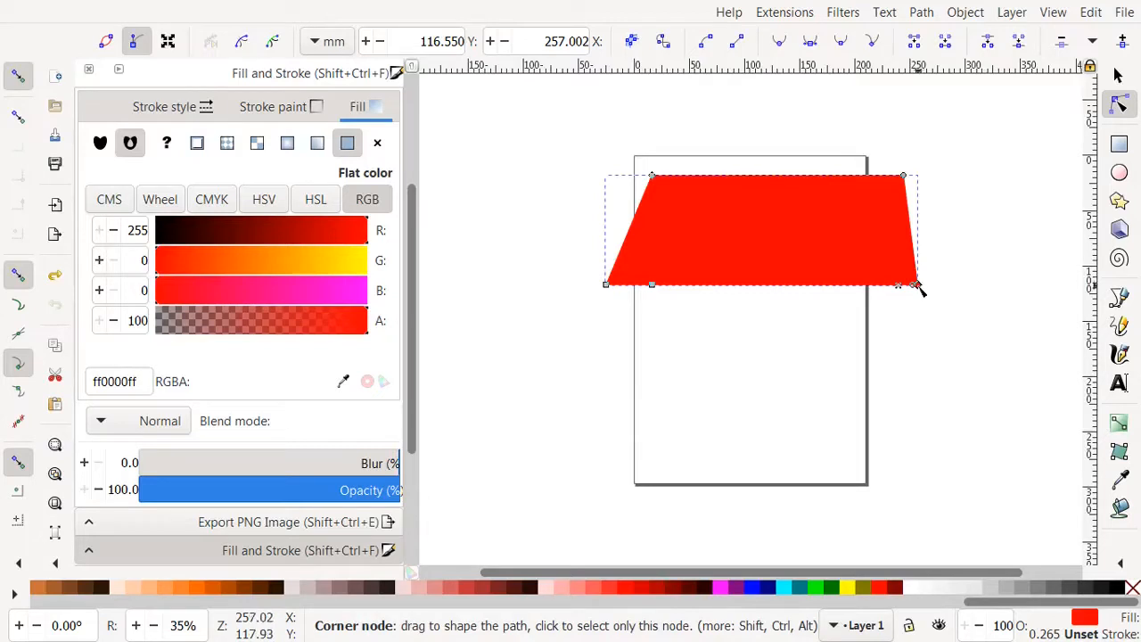
drag(919, 286, 948, 287)
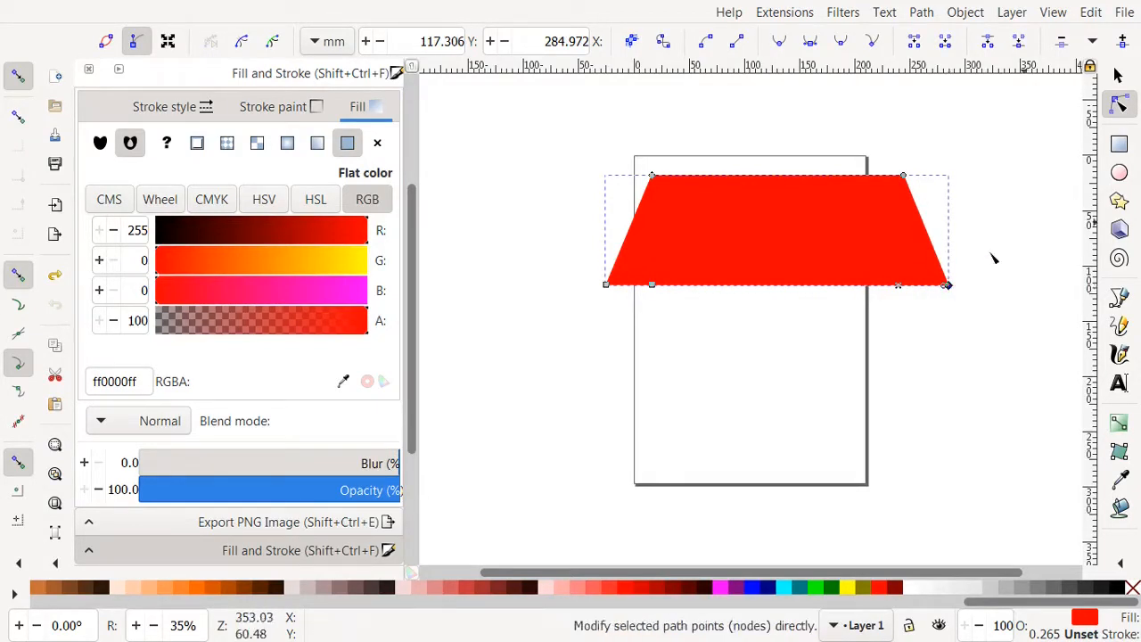
click(1119, 77)
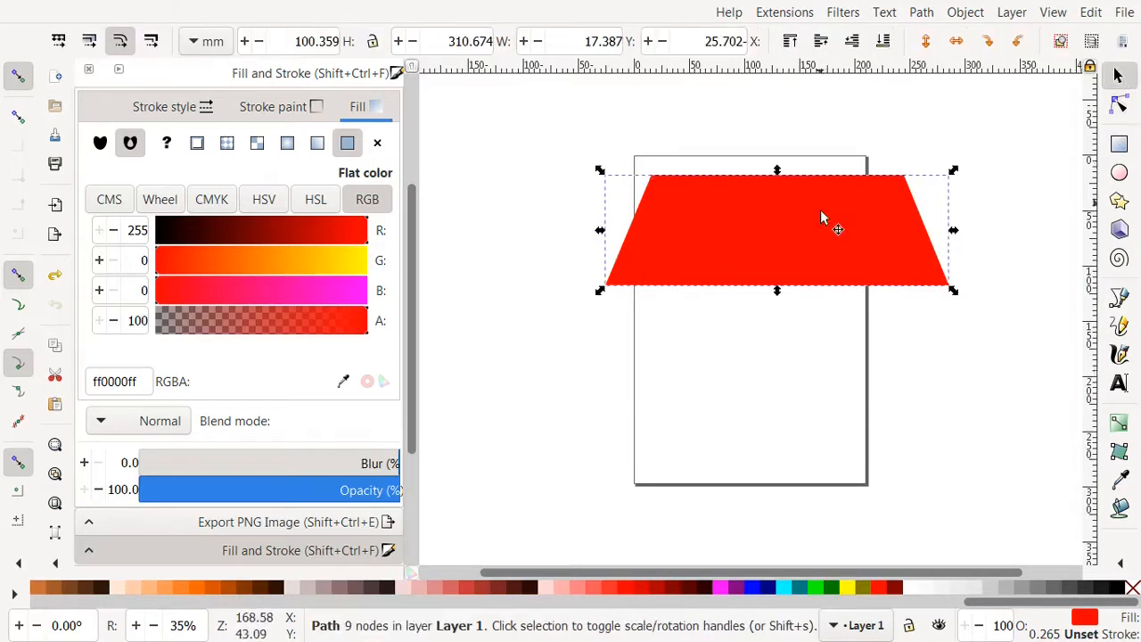
drag(821, 216, 746, 186)
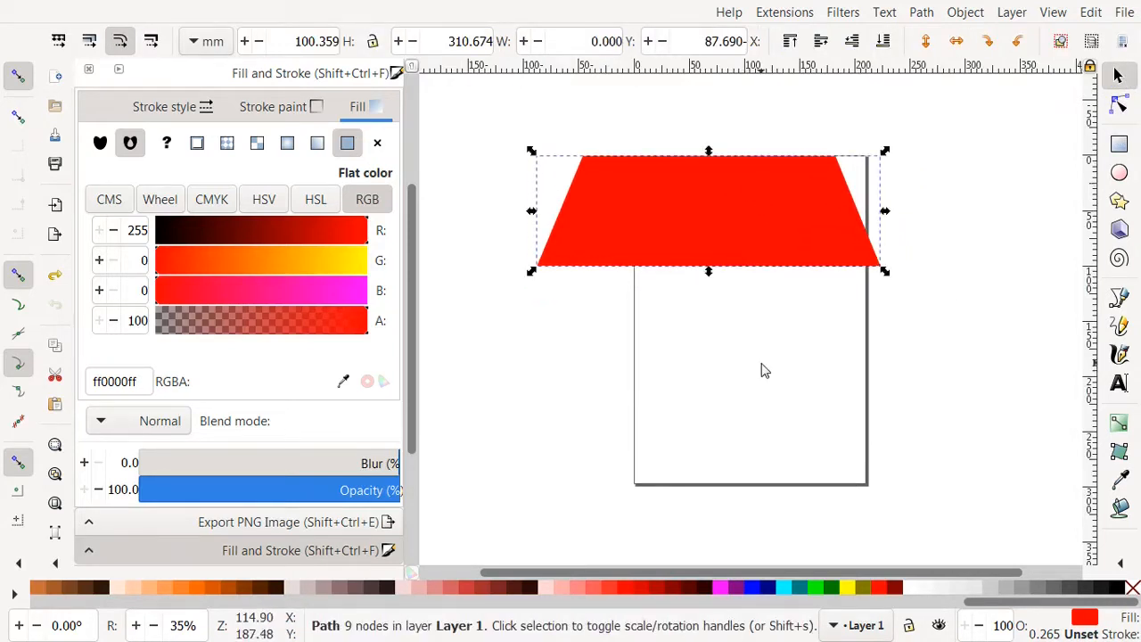
Duplicate the roof trapezoid and place the copy, about 286 mm wide and filled with dark red aa0000, directly below the original
right_click(673, 221)
click(645, 187)
click(673, 587)
click(660, 587)
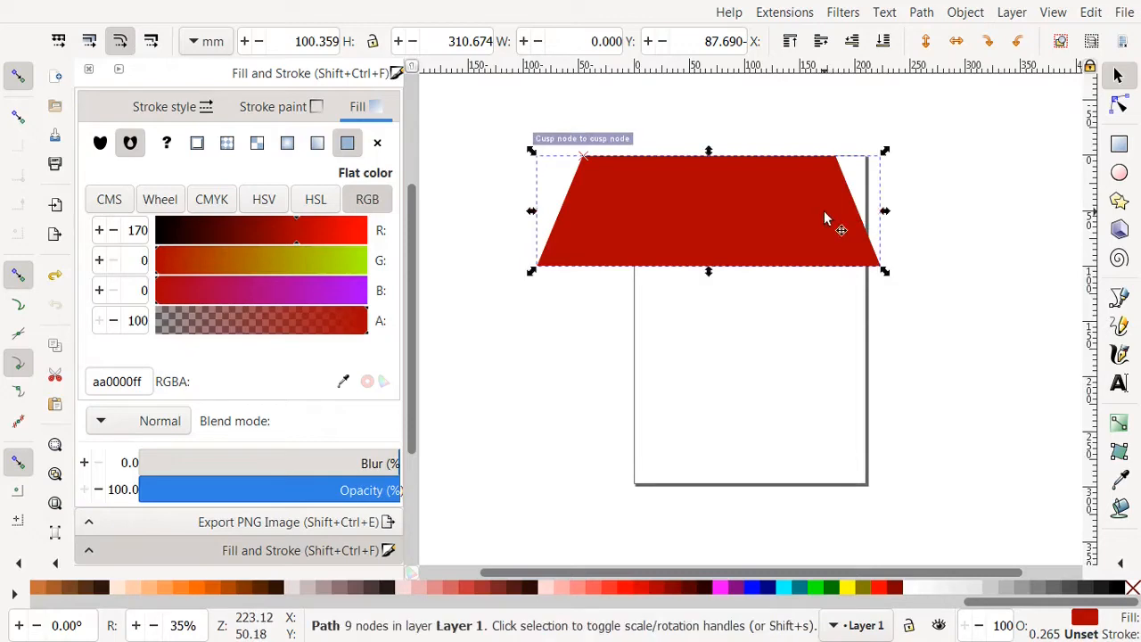
drag(823, 211, 857, 330)
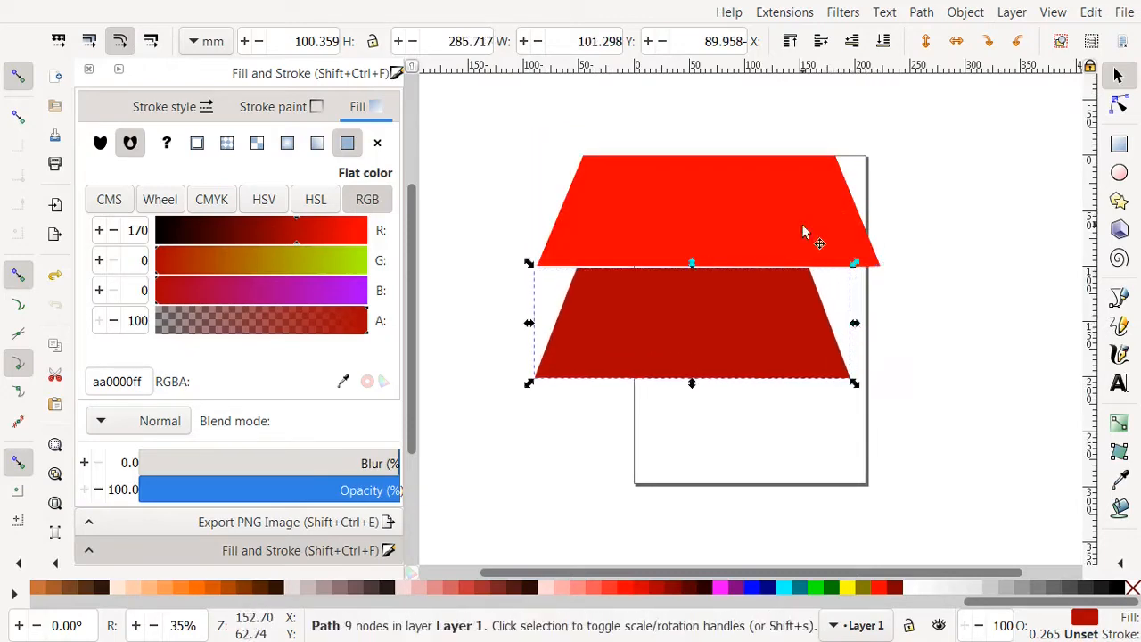
Fill the upper trapezoid with dark red aa0000 and the lower copy with red ff0000
click(806, 227)
click(660, 588)
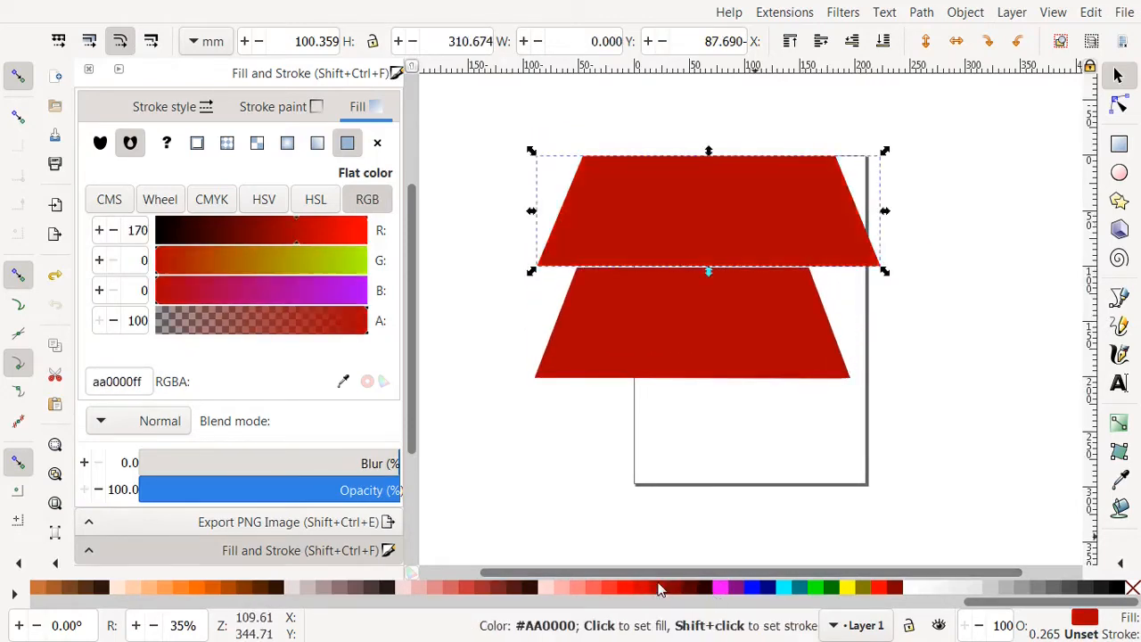
click(721, 339)
click(632, 588)
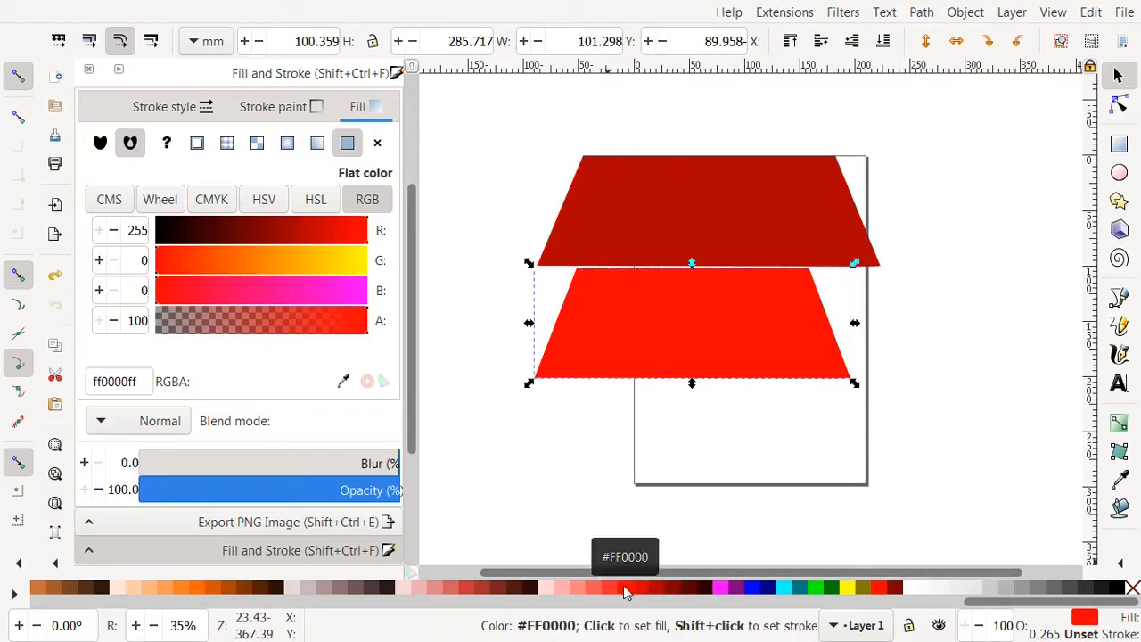
Overlay the bright copy on the dark roof's left side at about 276 mm wide and darken its fill to cf0000
drag(724, 331, 722, 207)
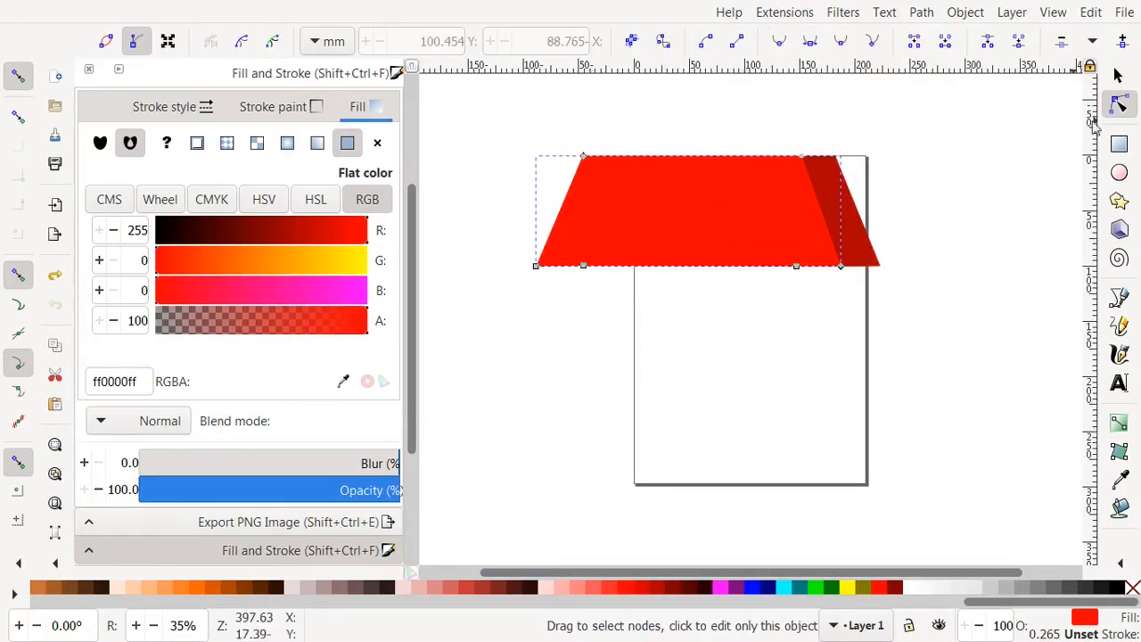
click(1124, 82)
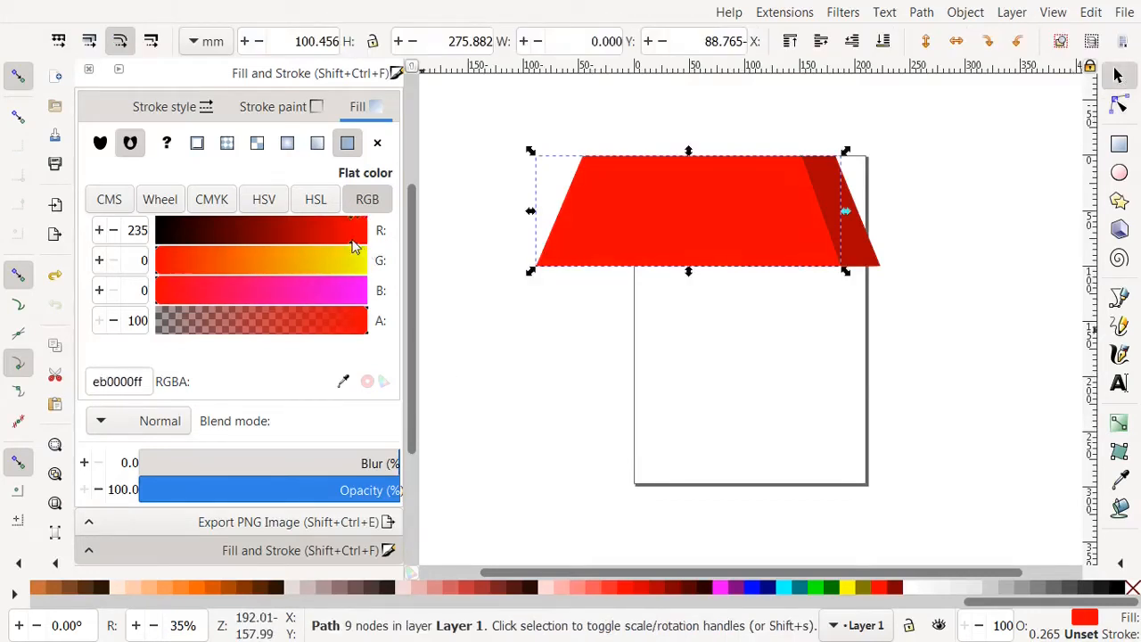
drag(355, 246, 346, 243)
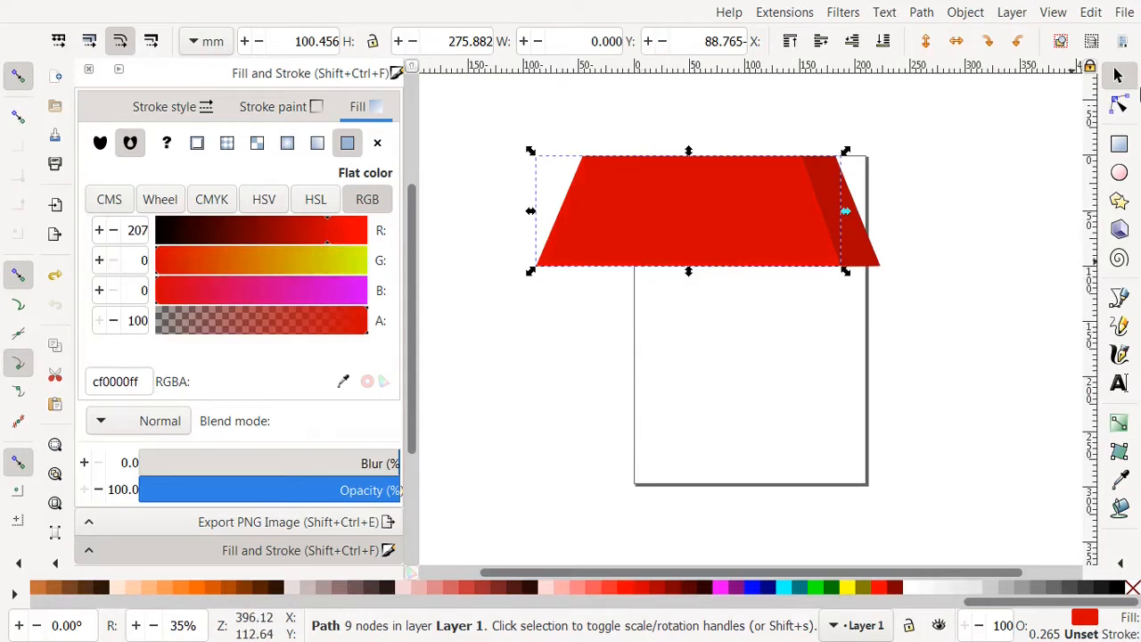
Draw a wall rectangle against the roof's lower edge and resize it to about 274 by 129 mm, inset from both roof ends
click(1120, 143)
drag(518, 269, 880, 452)
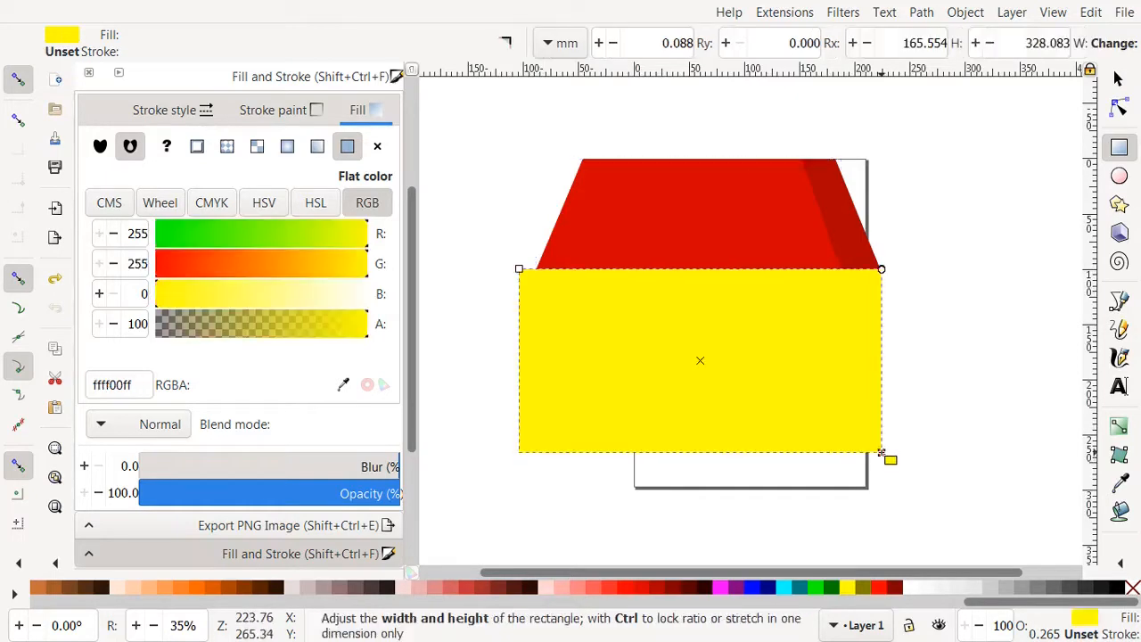
key(s)
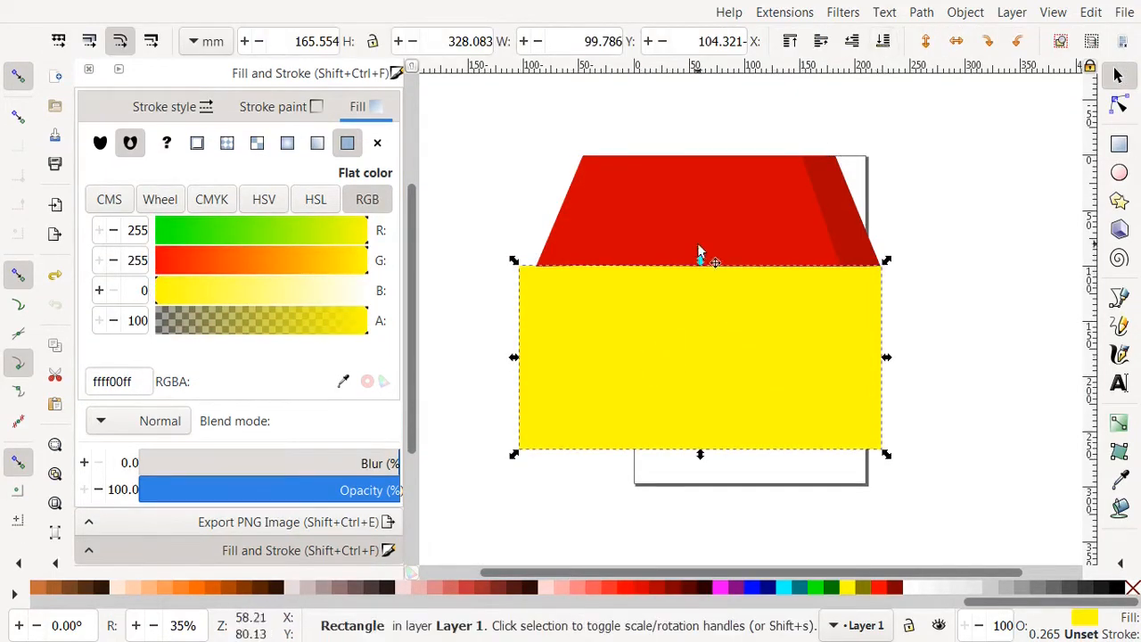
drag(702, 260, 707, 295)
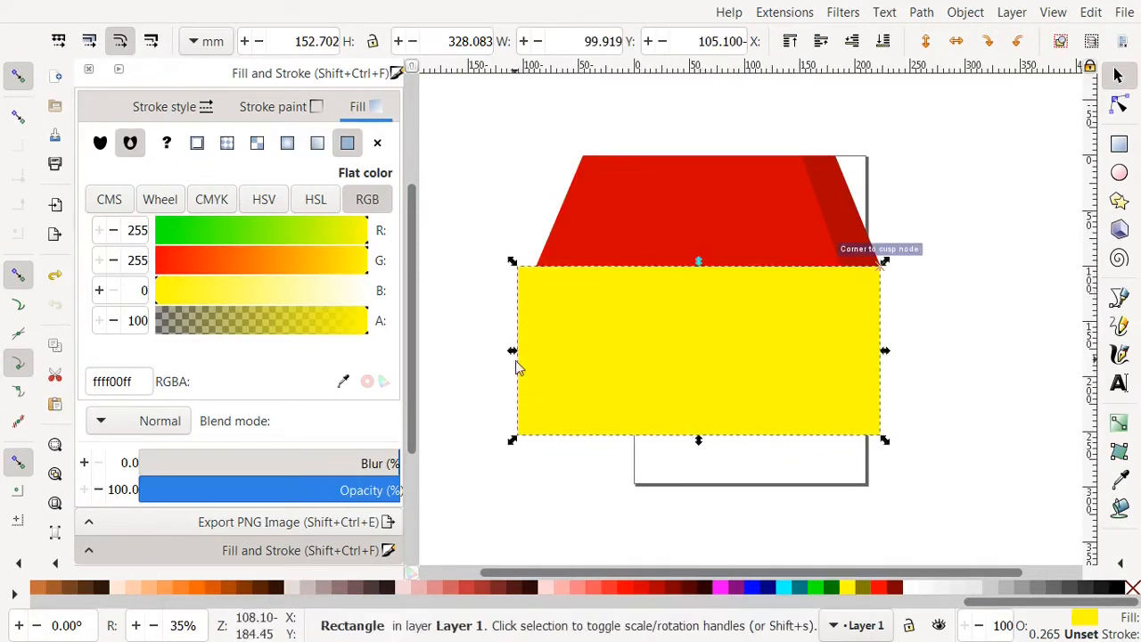
drag(517, 361, 555, 359)
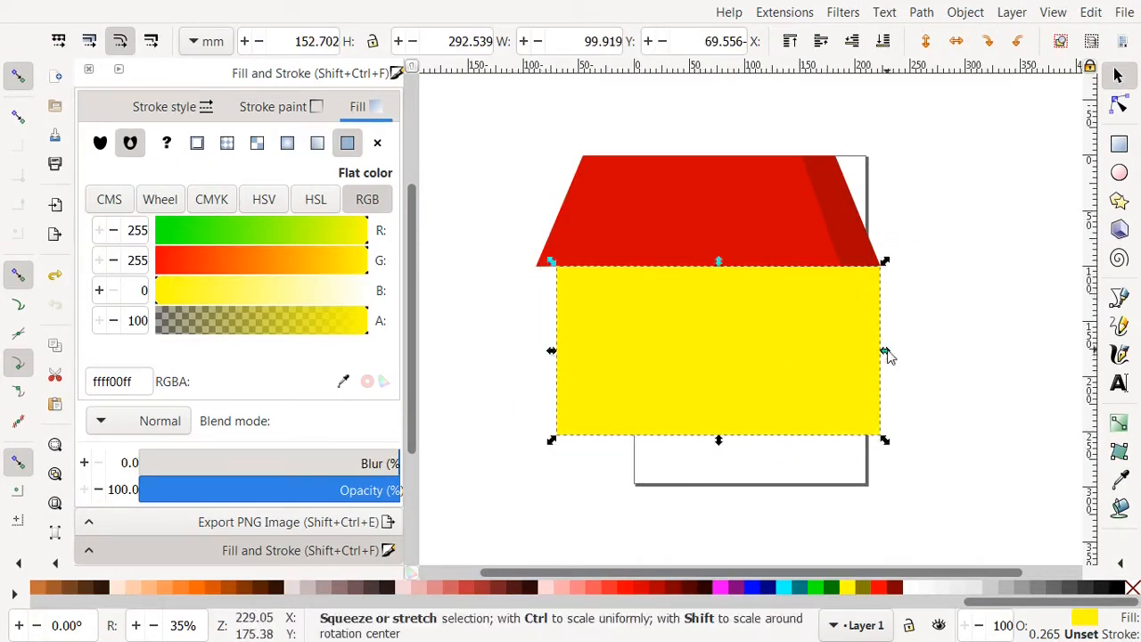
drag(883, 352, 866, 357)
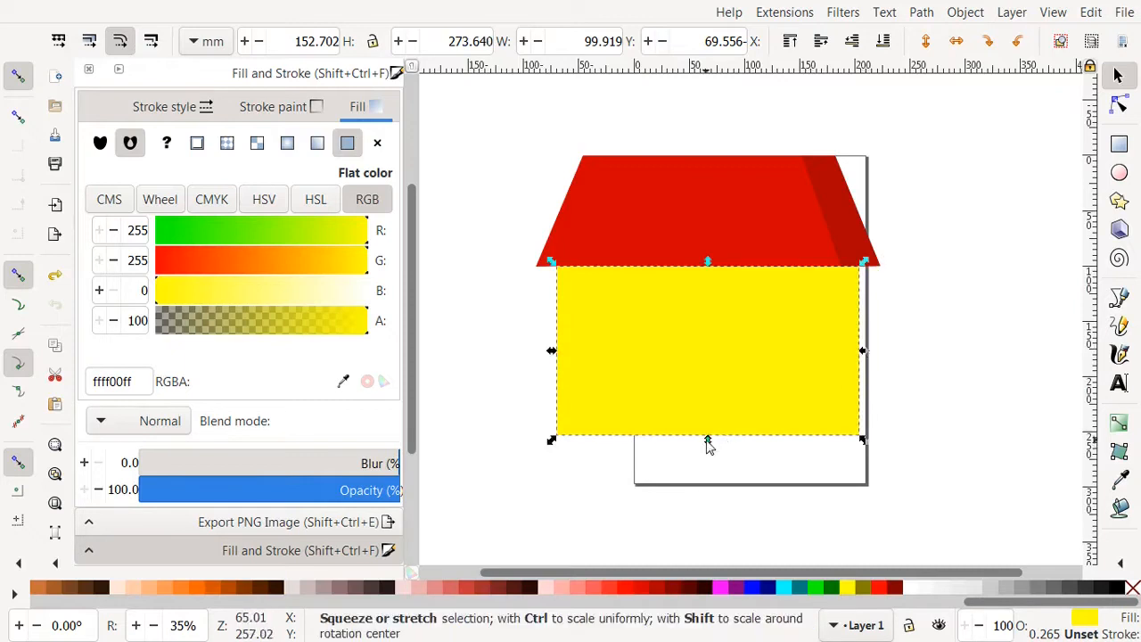
drag(707, 440, 704, 421)
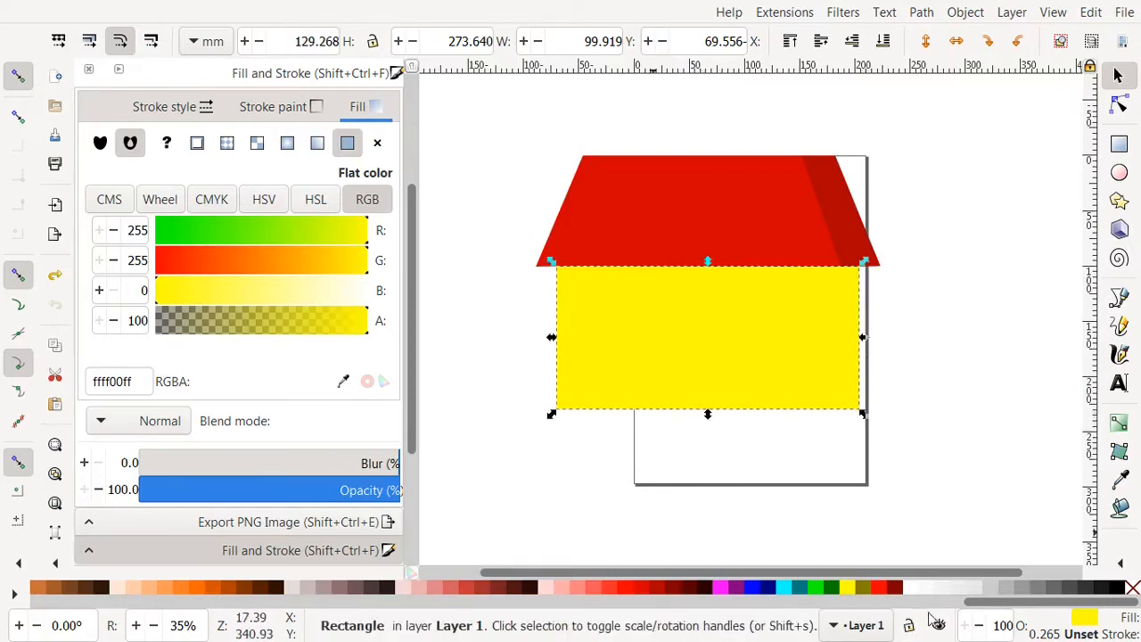
Fill the wall rectangle with orange ff7f2a and raise its green value to 153
scroll(962, 604, up, 3)
click(751, 586)
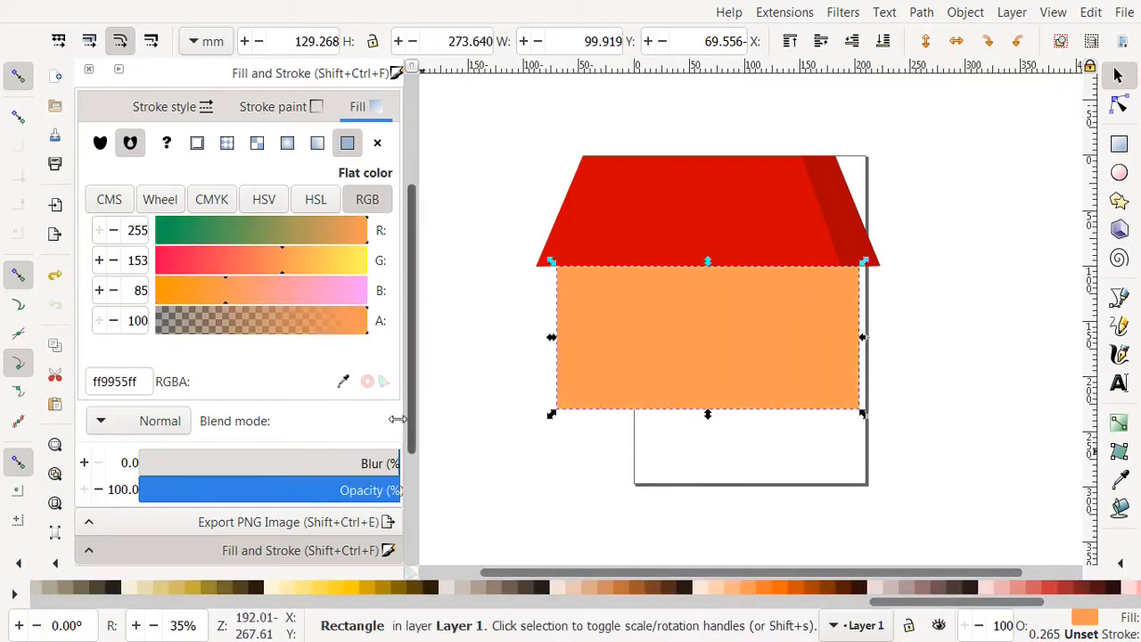
drag(282, 272, 309, 271)
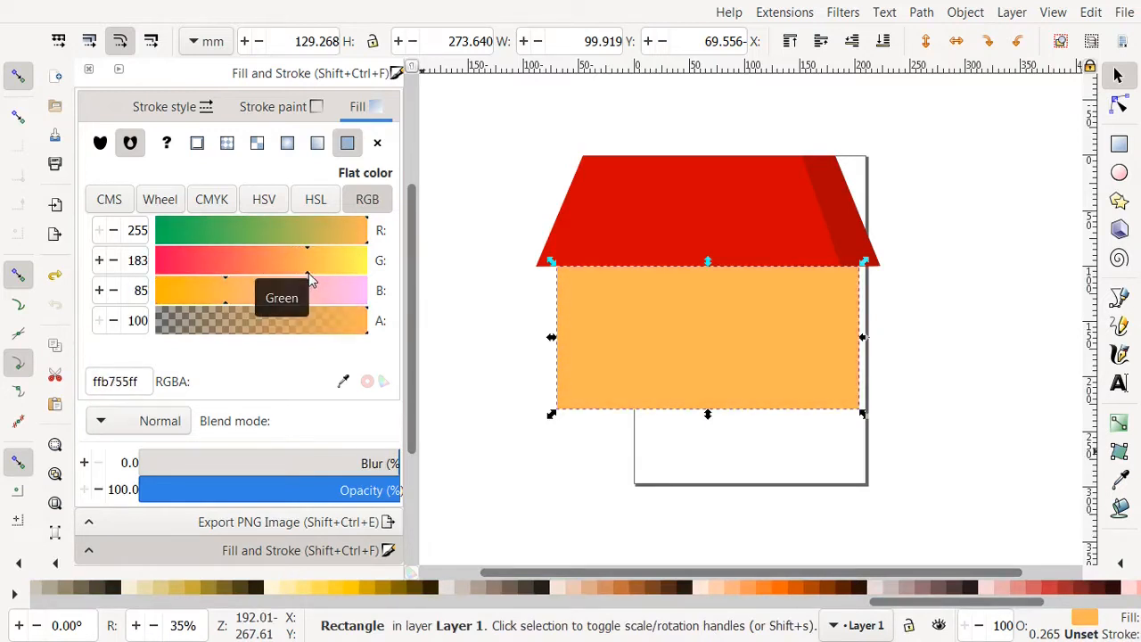
click(769, 585)
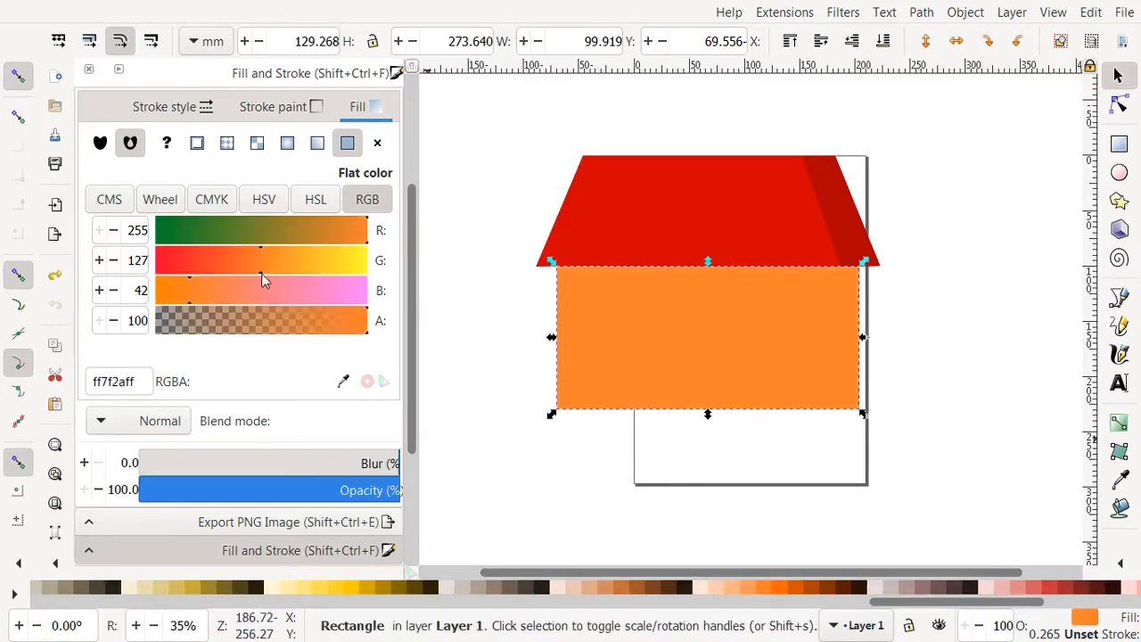
drag(261, 273, 284, 276)
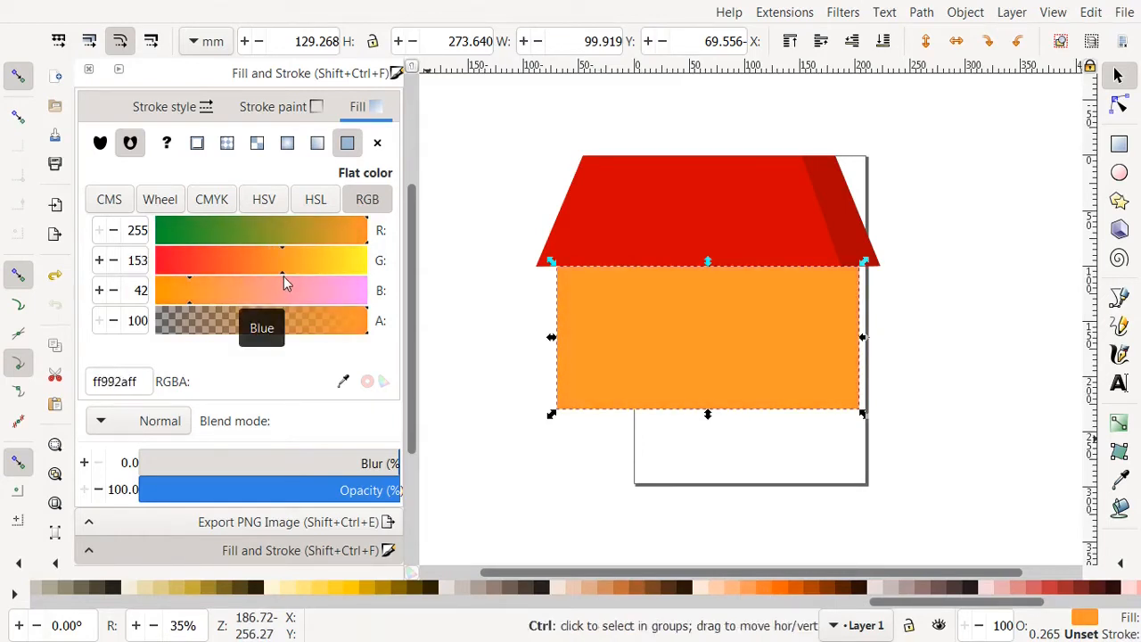
Duplicate the wall, shorten the copy to about 120 mm, align it with the wall's bottom edge and fill it with ff7f2a
right_click(635, 346)
click(607, 189)
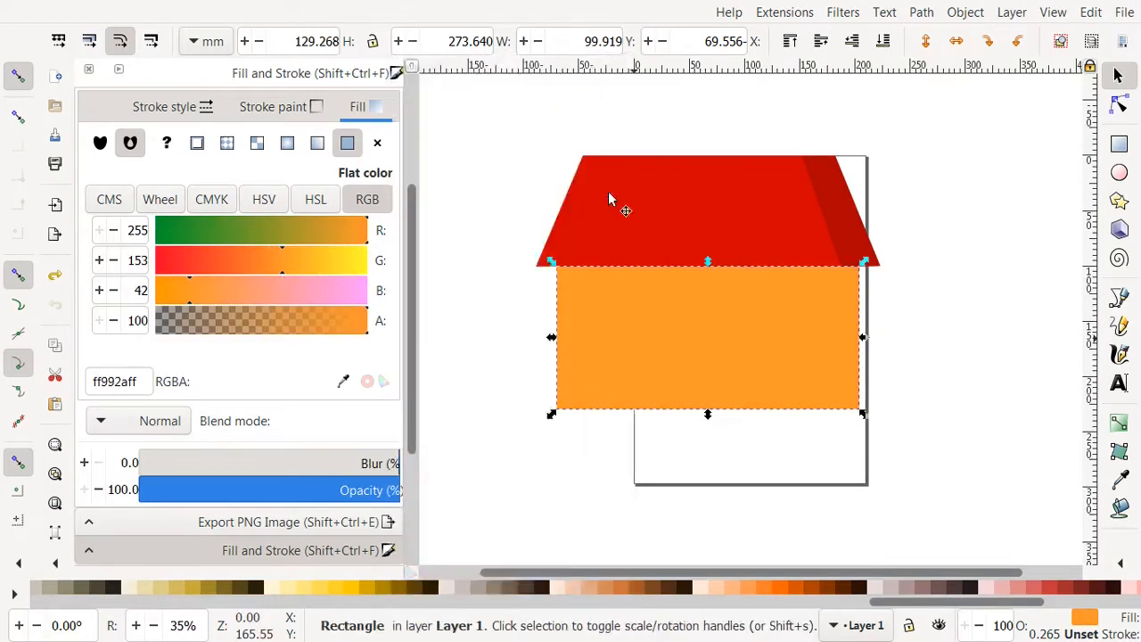
drag(712, 353, 722, 447)
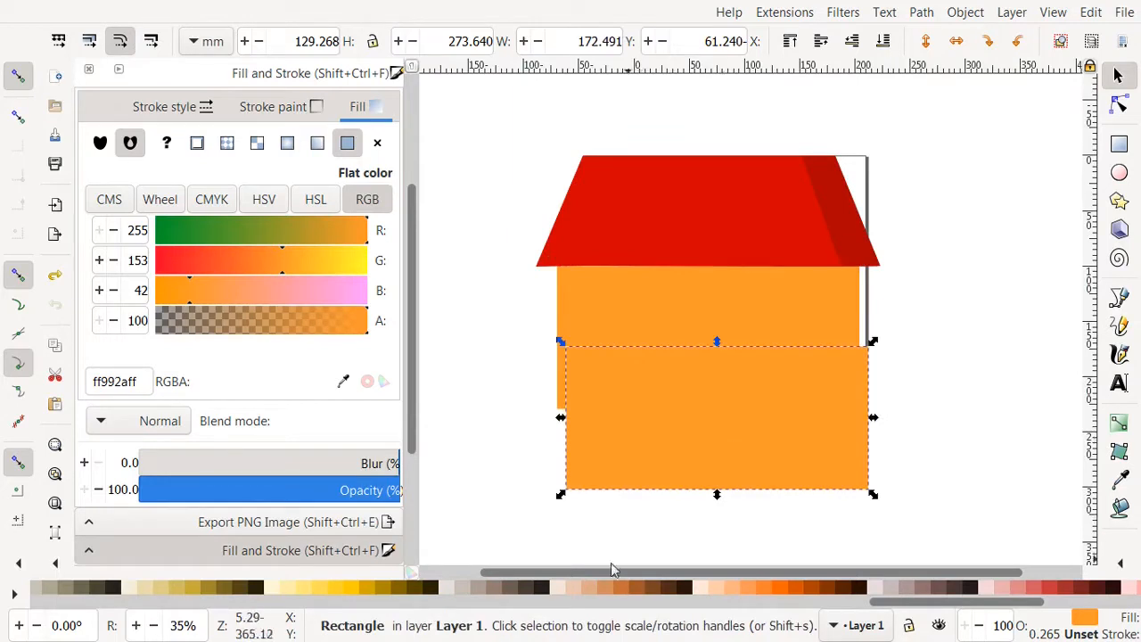
click(644, 587)
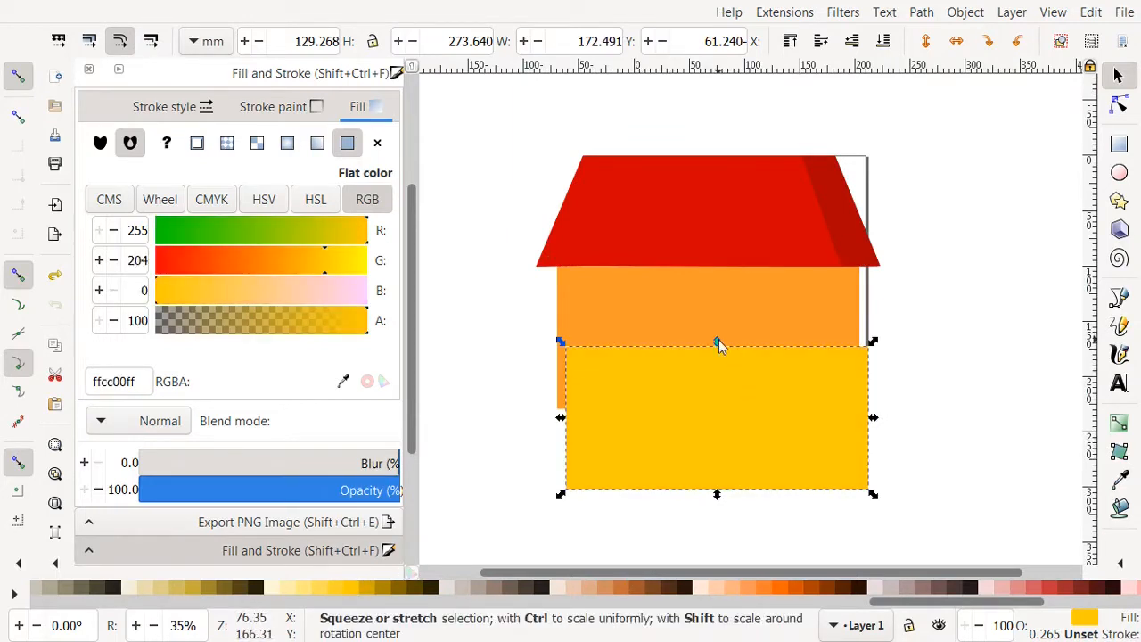
drag(717, 342, 717, 351)
drag(720, 412, 714, 332)
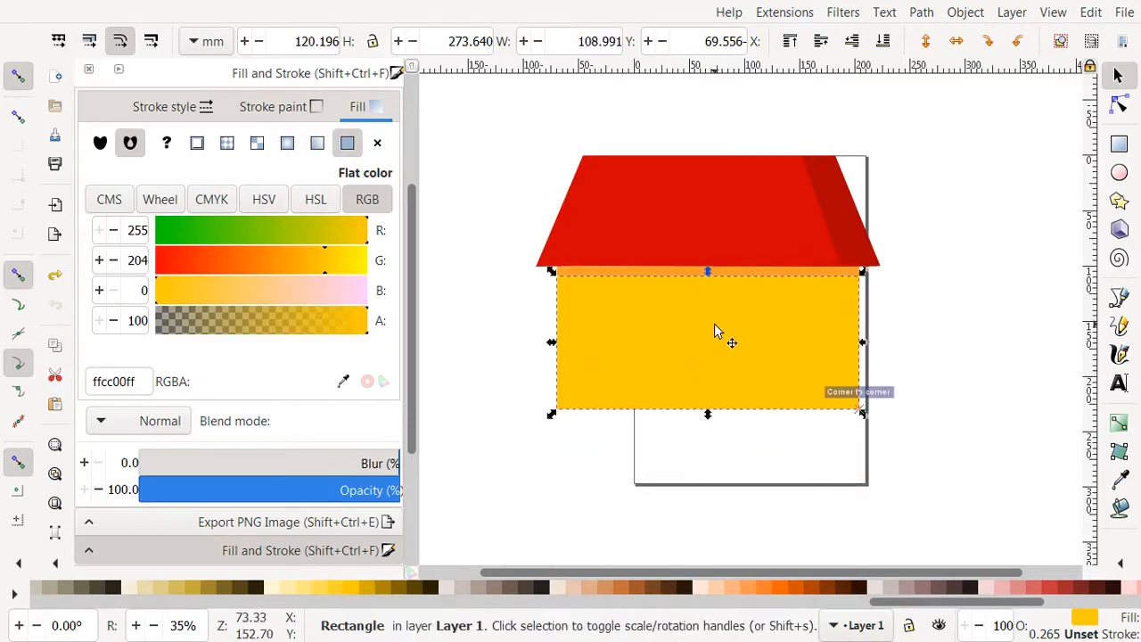
click(767, 589)
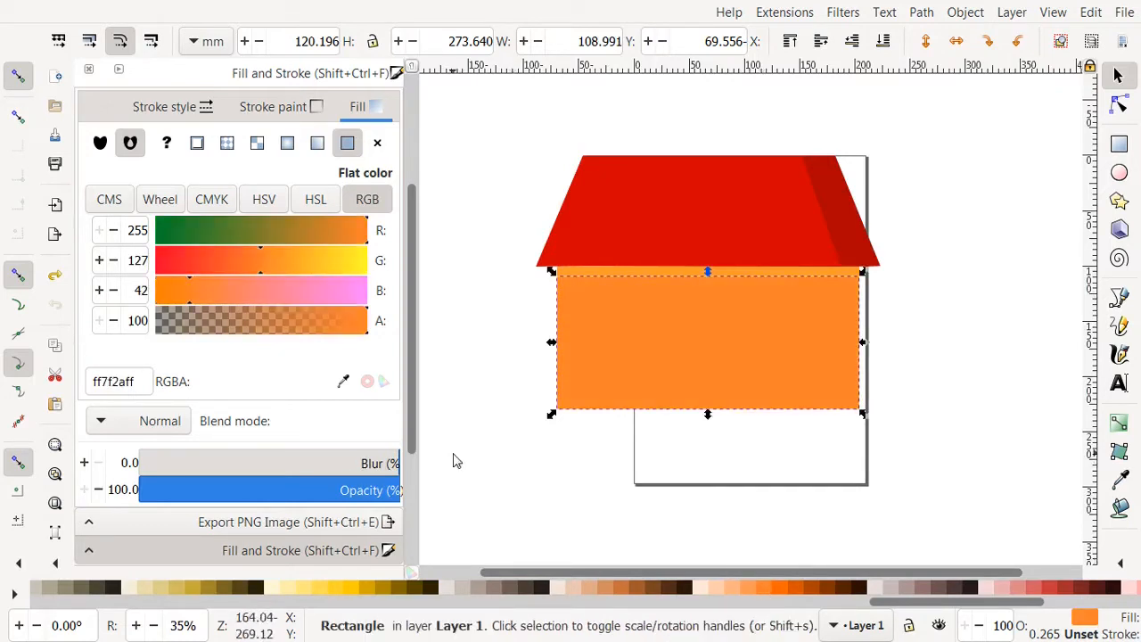
Fill the rear wall rectangle with ff6600 and raise its green value, and lighten the front wall to ff9c2a
key(plus)
click(613, 257)
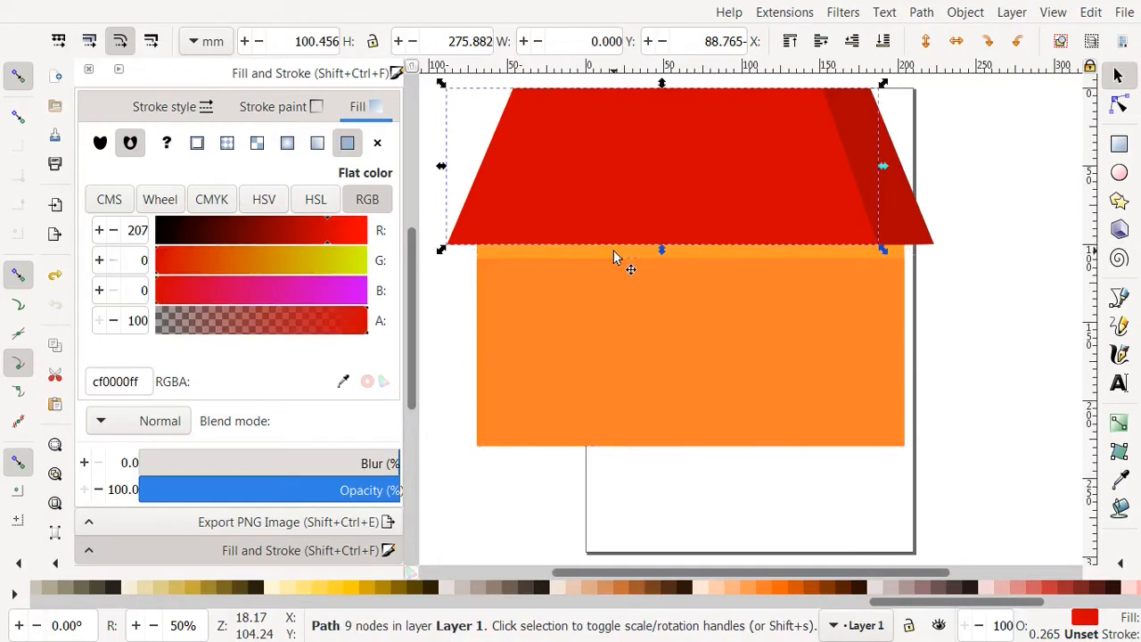
key(plus)
click(606, 223)
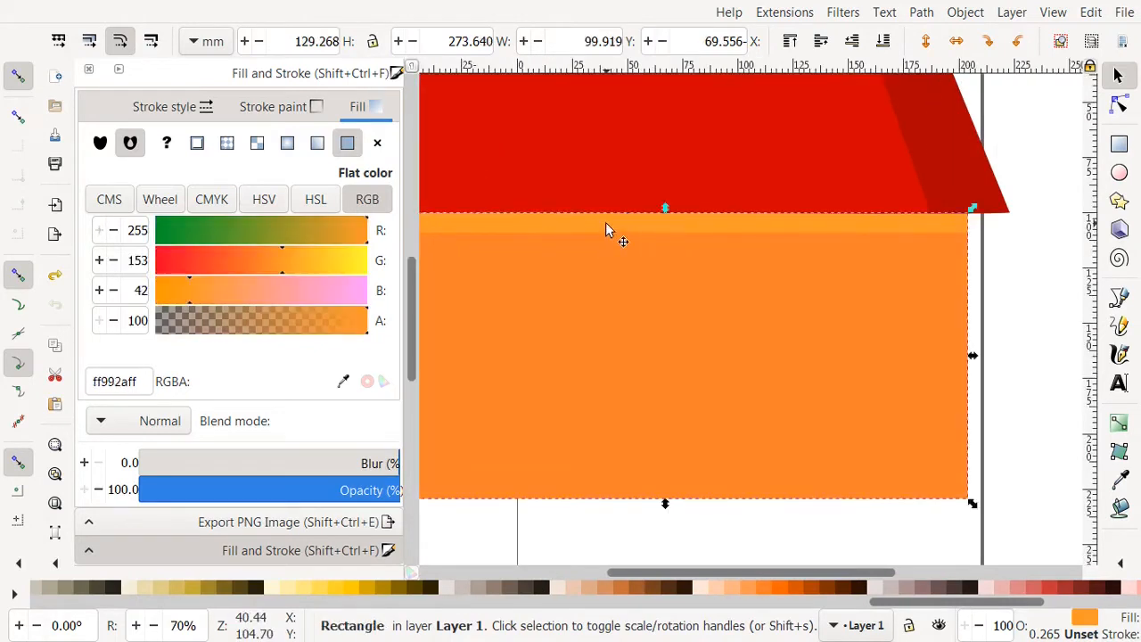
click(770, 588)
click(784, 590)
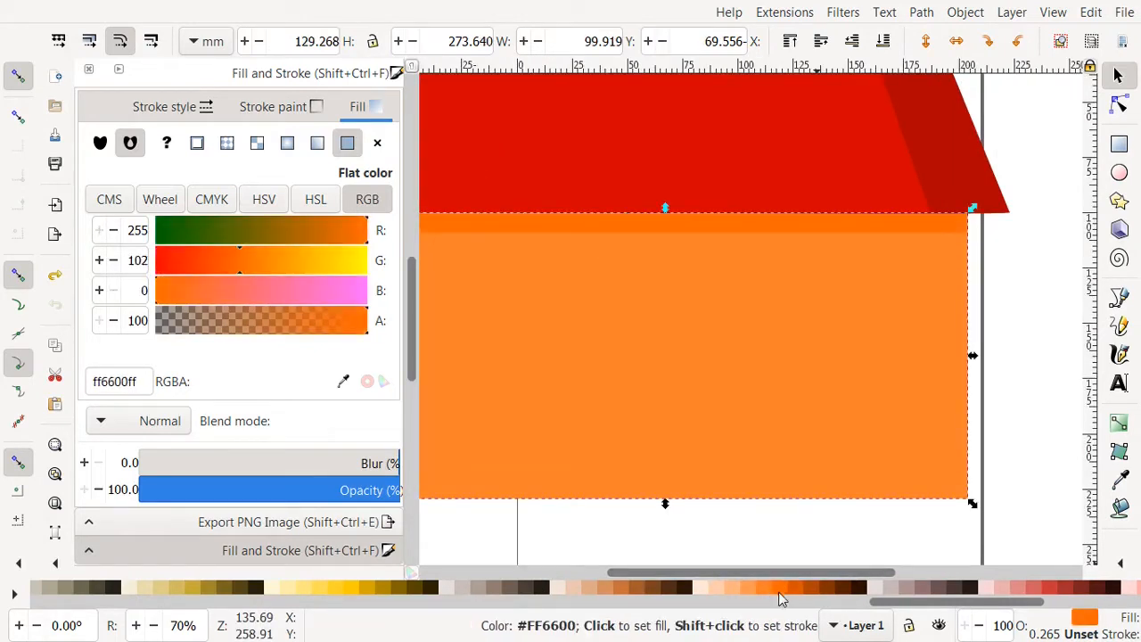
drag(239, 275, 290, 276)
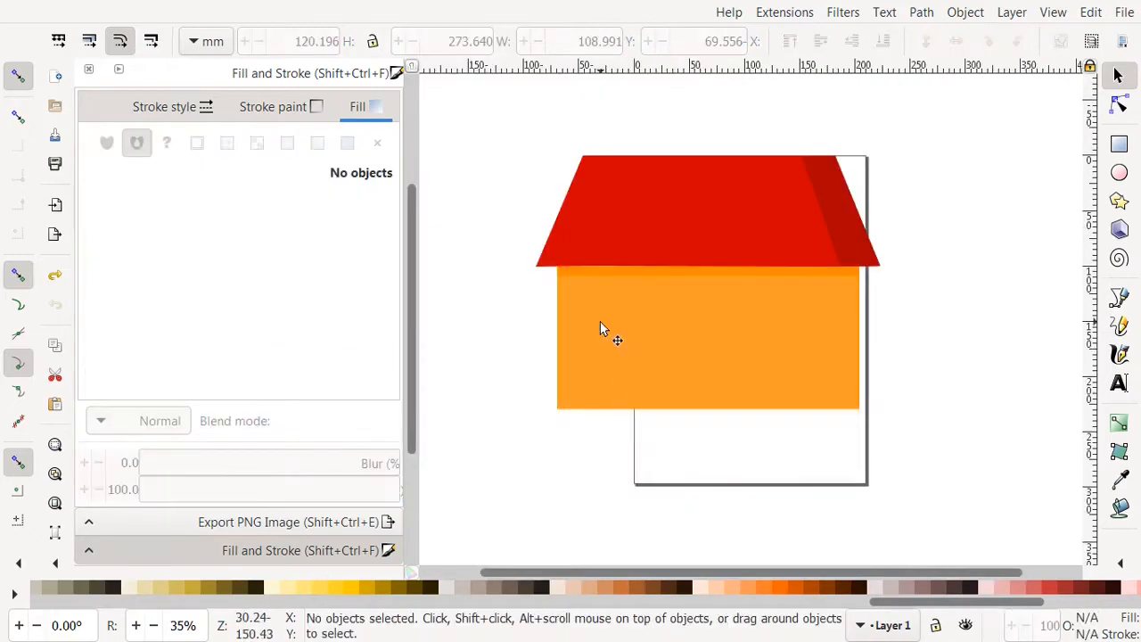
Narrow the front wall rectangle evenly from both sides to about 243 mm wide
click(593, 328)
drag(552, 345, 566, 343)
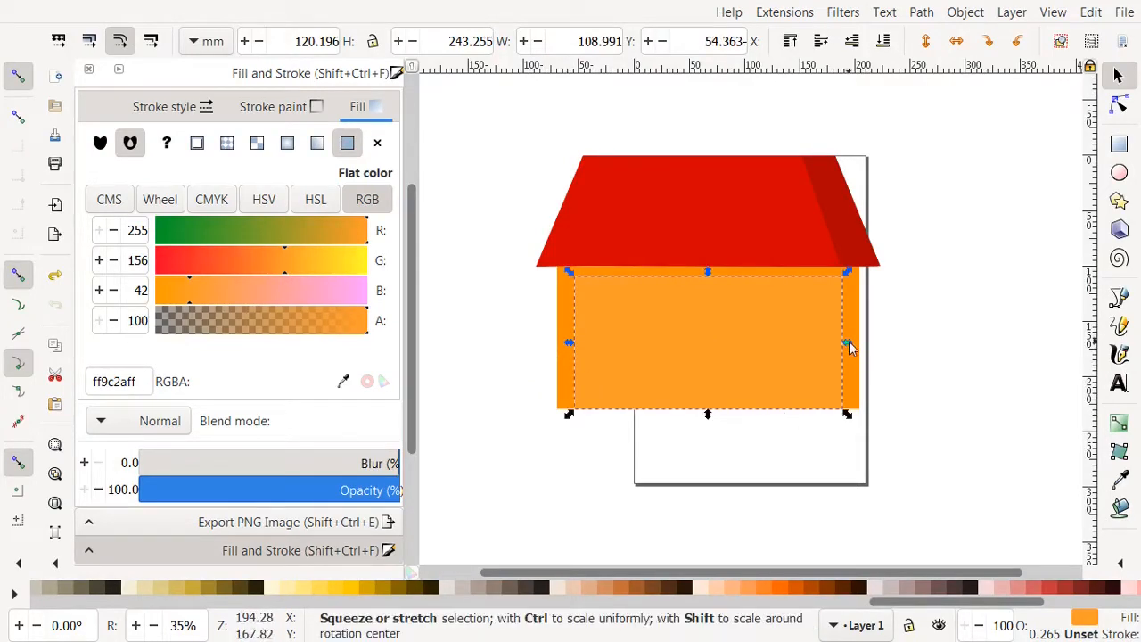
Widen the front wall rectangle to the rear wall's right edge and slightly further left, to about 262 mm wide
drag(846, 342, 859, 392)
click(756, 515)
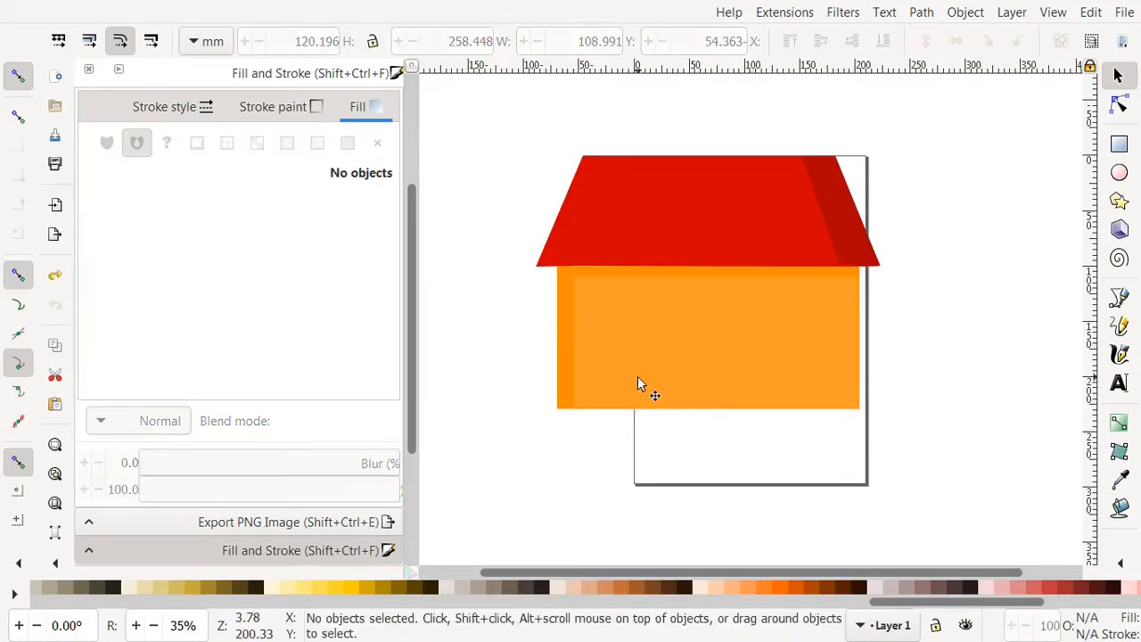
click(638, 378)
drag(569, 344, 569, 338)
click(638, 488)
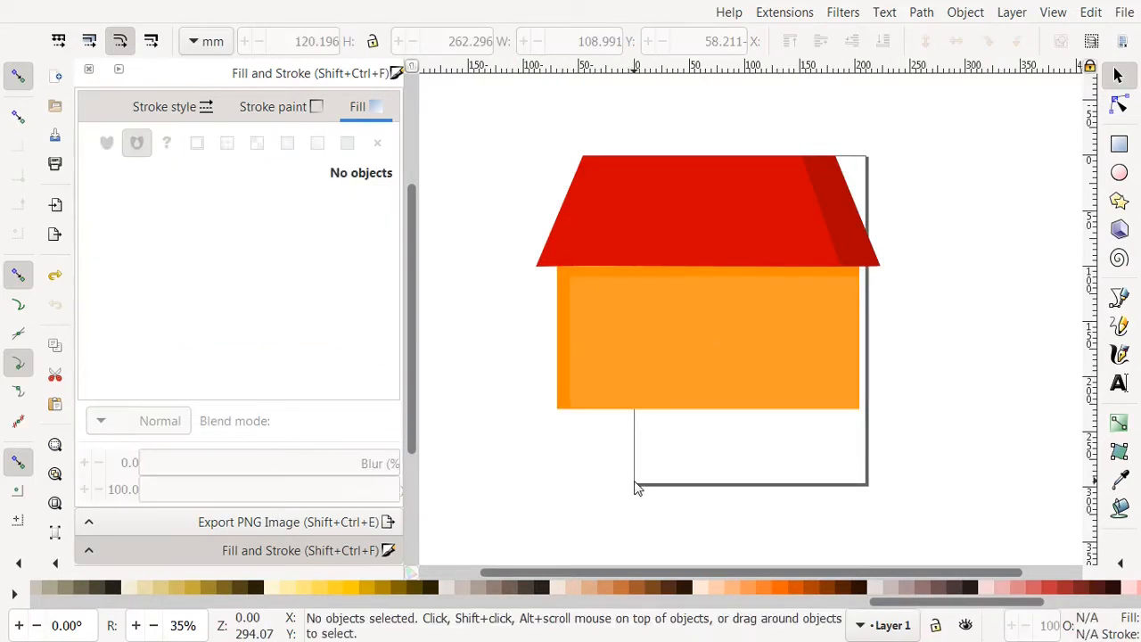
Draw a window frame rectangle about 102 by 73 mm to the right of the house and fill it with 1a1a1a
click(1119, 146)
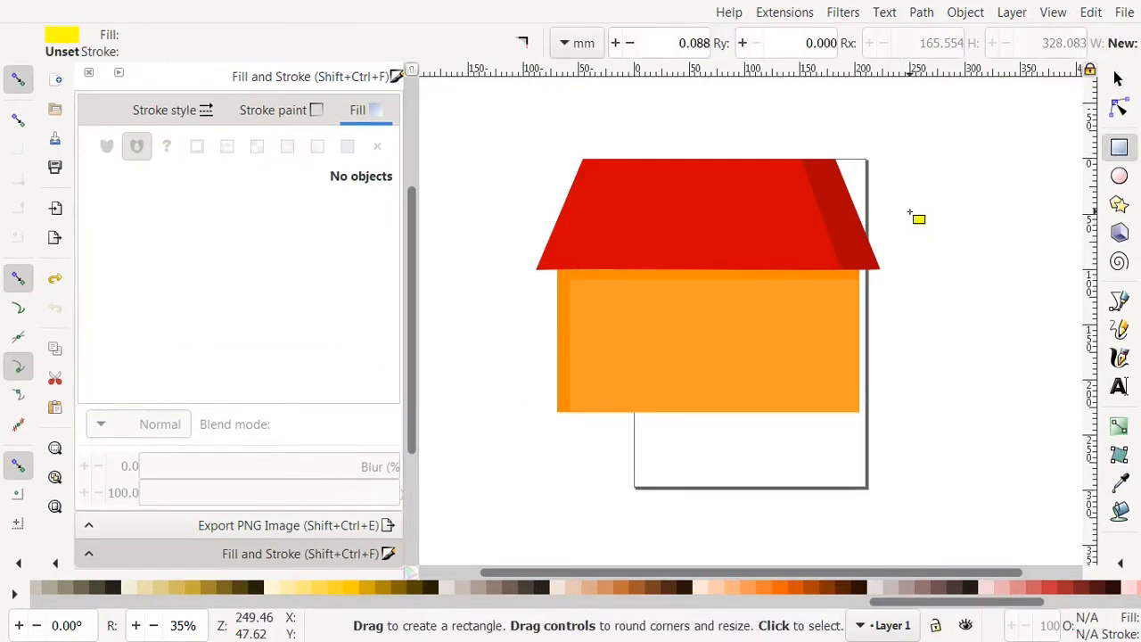
mouse_move(909, 212)
mouse_down()
mouse_move(989, 280)
mouse_move(1022, 292)
mouse_up()
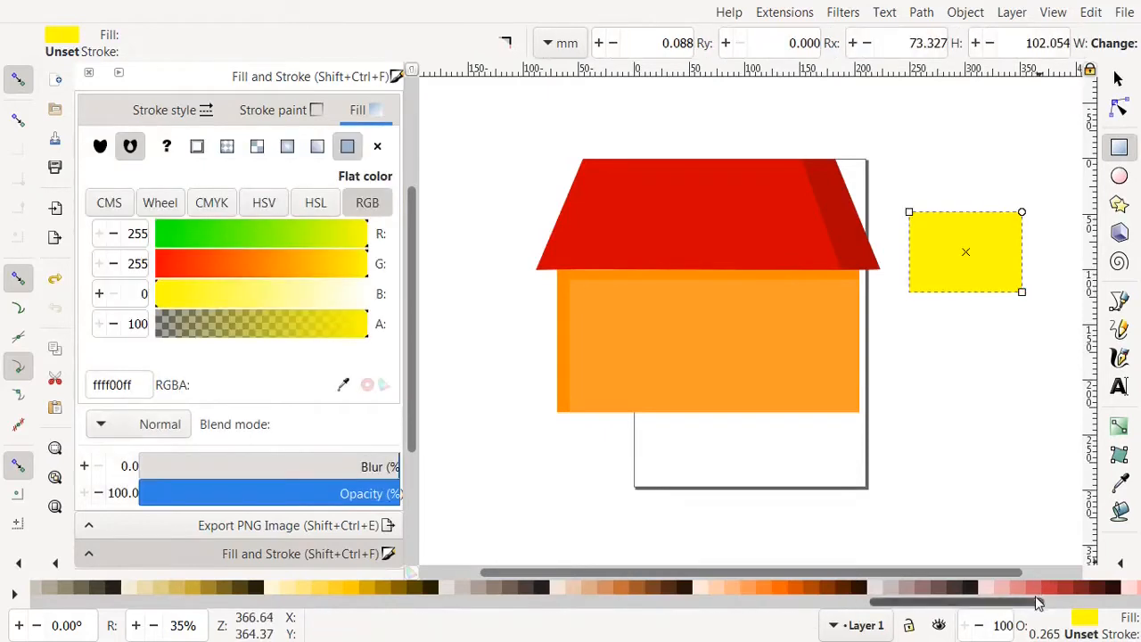
drag(1036, 604, 1132, 603)
click(1103, 590)
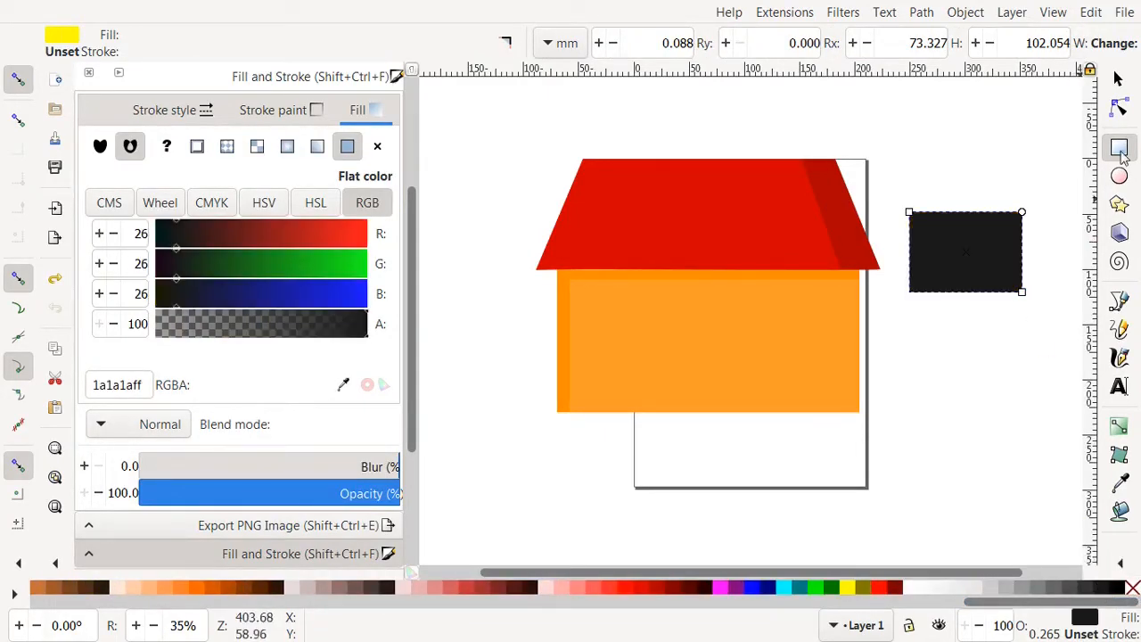
Draw a pane rectangle about 93 by 66 mm and centre it on the dark window frame, flush with its bottom edge
drag(903, 321, 1006, 392)
click(1120, 74)
drag(952, 365, 960, 262)
click(935, 357)
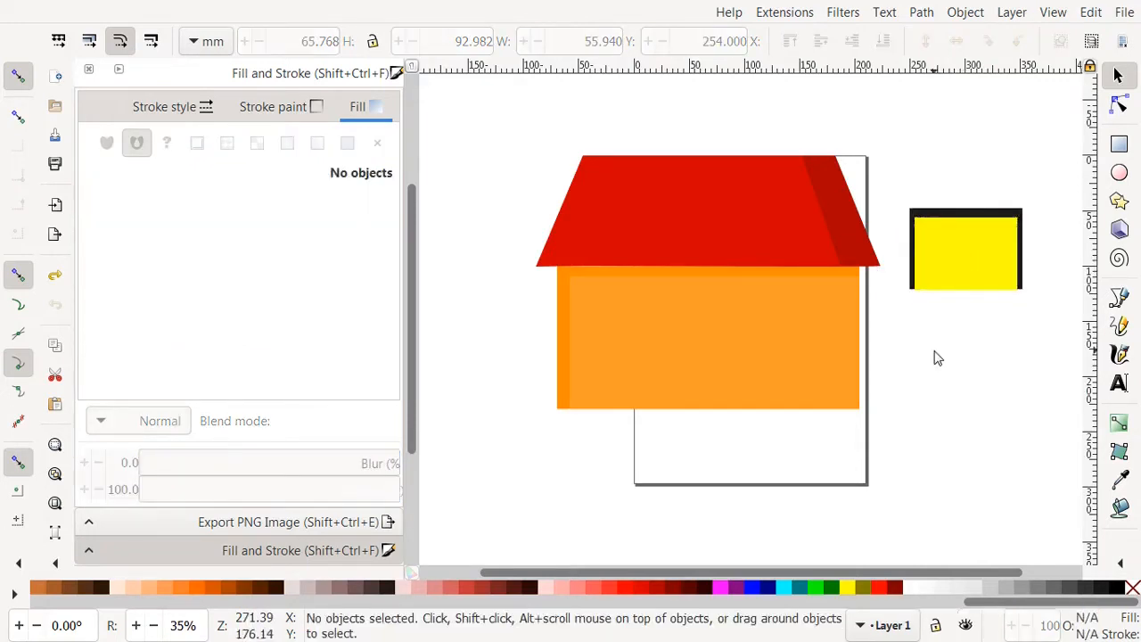
Fill the yellow window pane with blue 00aad4
click(788, 602)
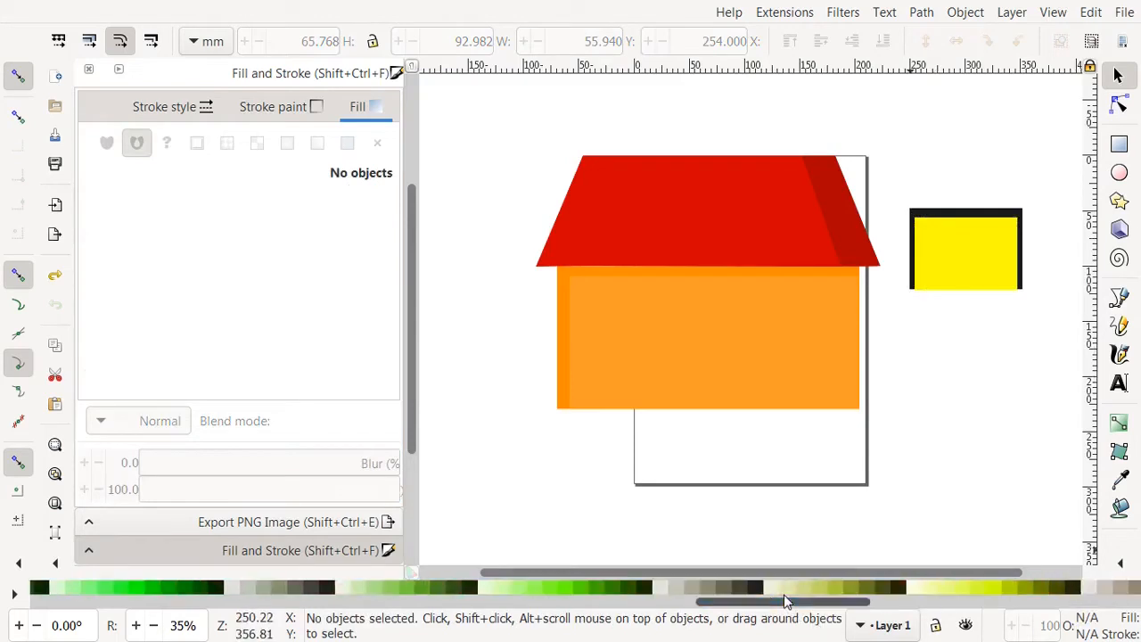
click(684, 610)
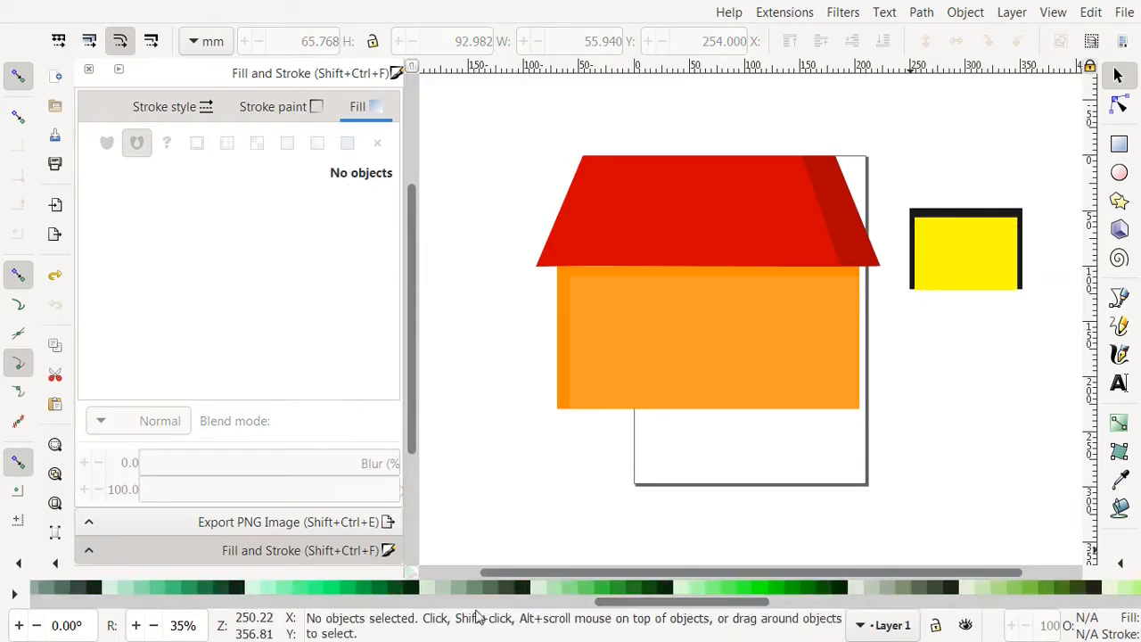
click(577, 602)
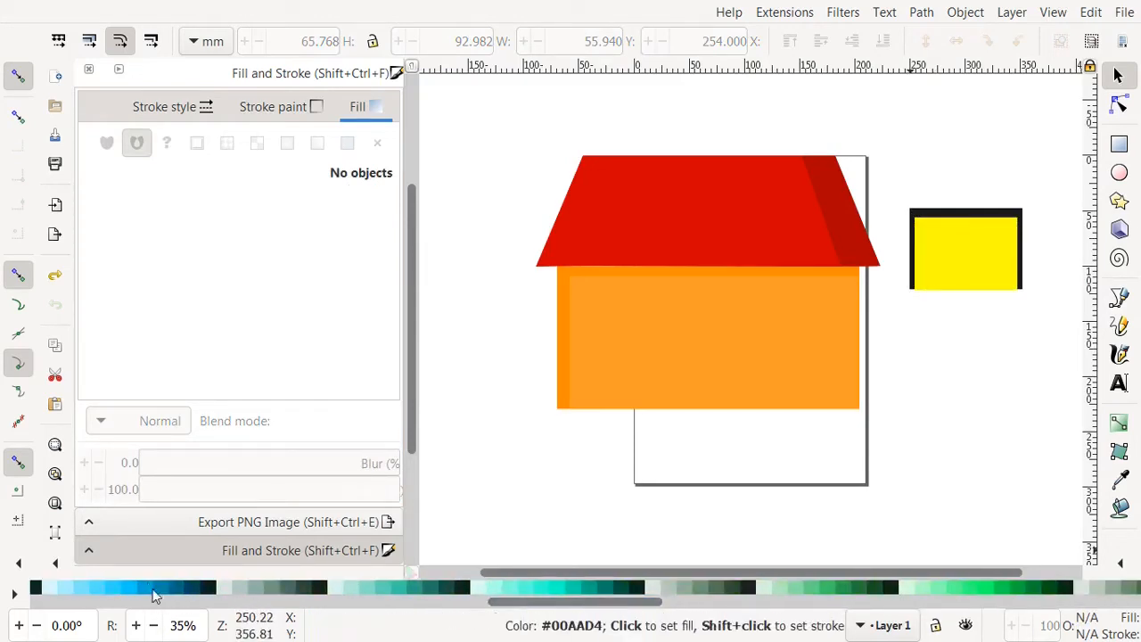
click(975, 258)
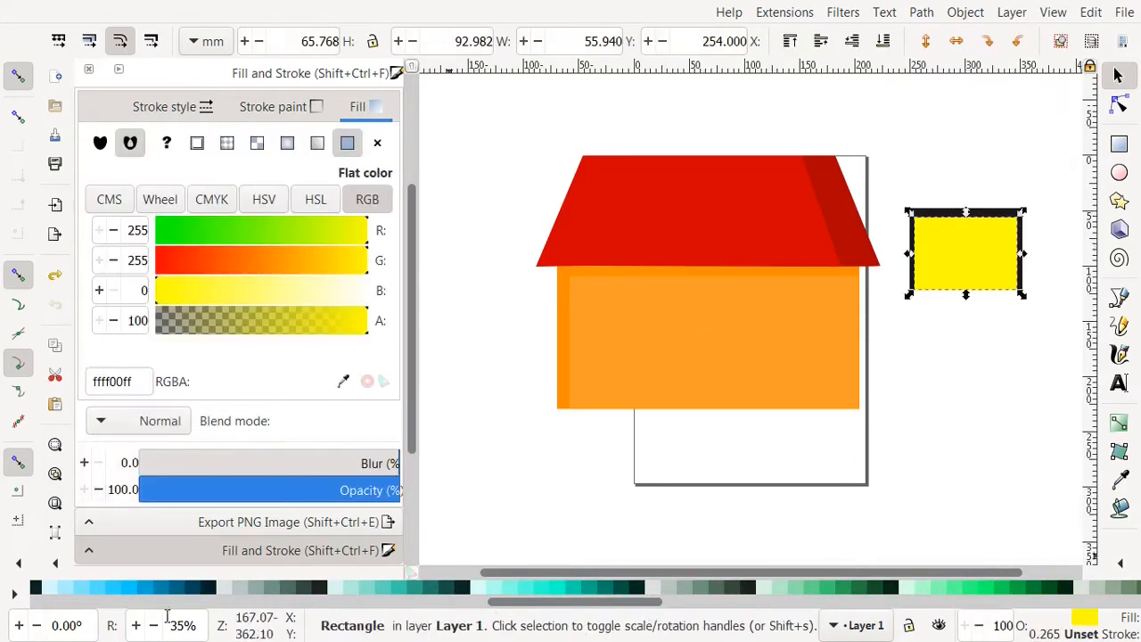
click(140, 592)
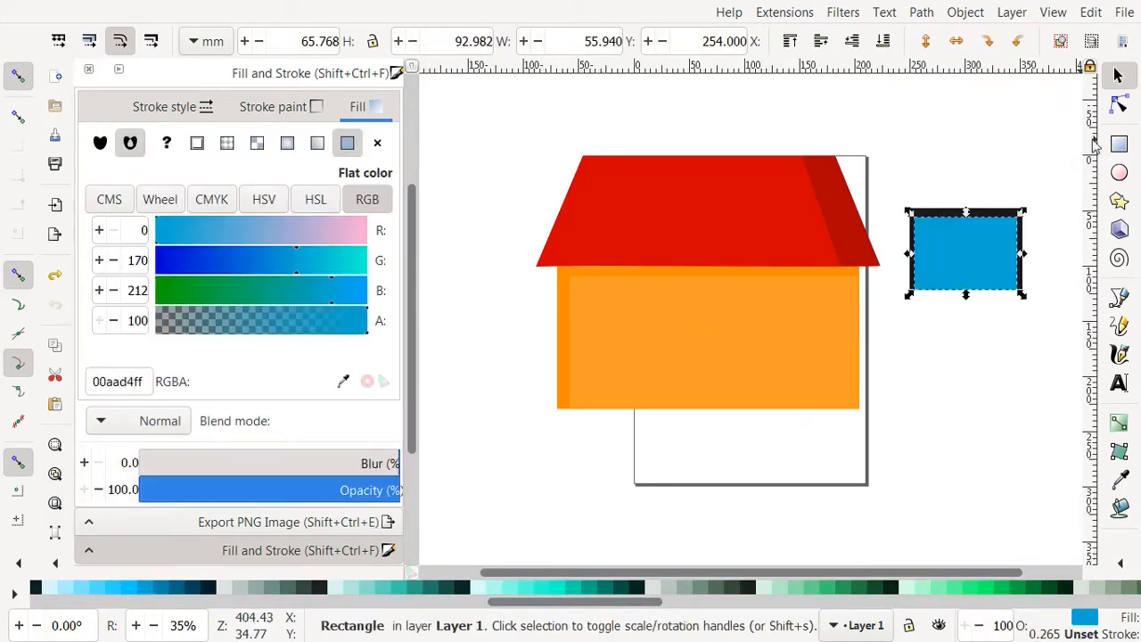
Draw a window sill rectangle about 123 by 24 mm below the window and fill it with 1a1a1a
click(1119, 145)
drag(905, 314, 1041, 341)
click(1107, 604)
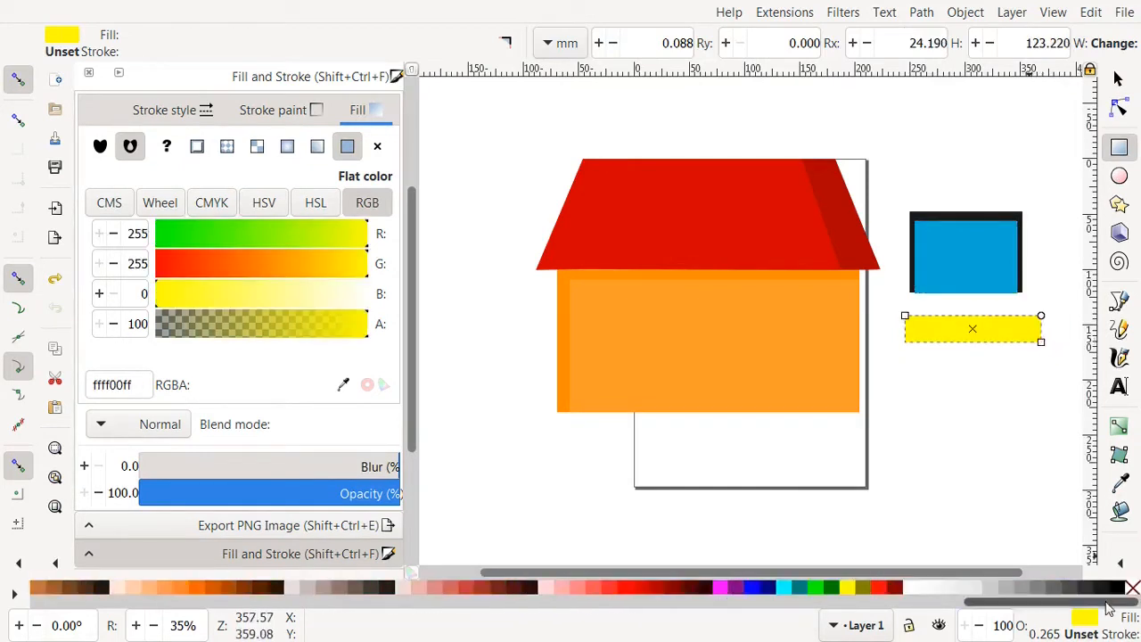
click(1116, 587)
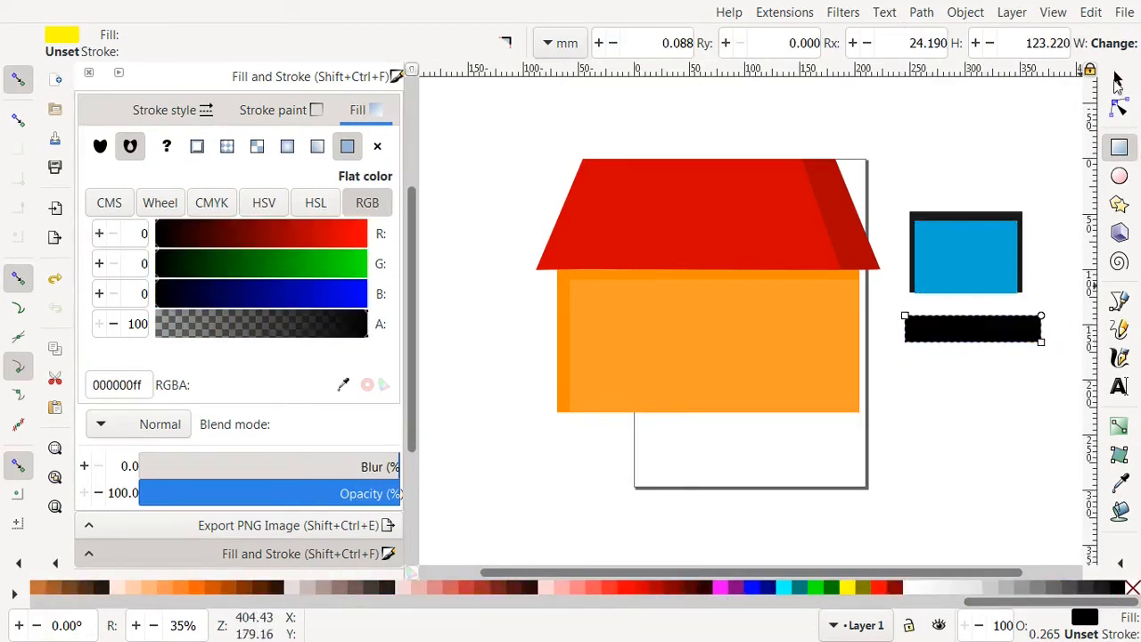
click(1103, 586)
Move the dark sill up so it overlaps the bottom edge of the window and extends past both sides
click(1119, 79)
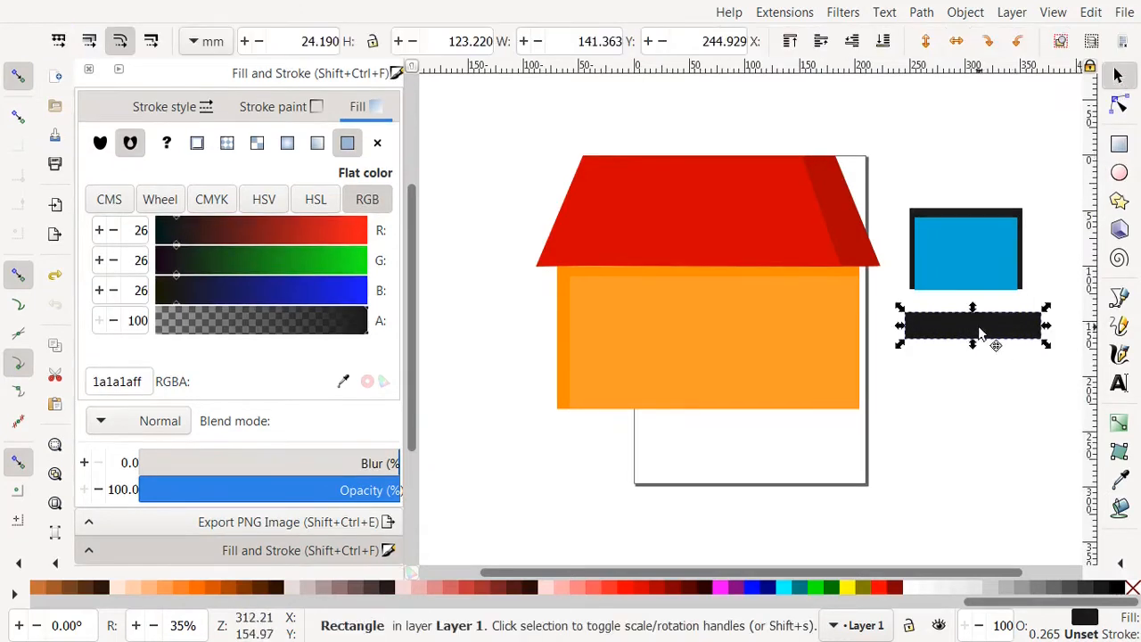
drag(971, 318, 972, 295)
key(Escape)
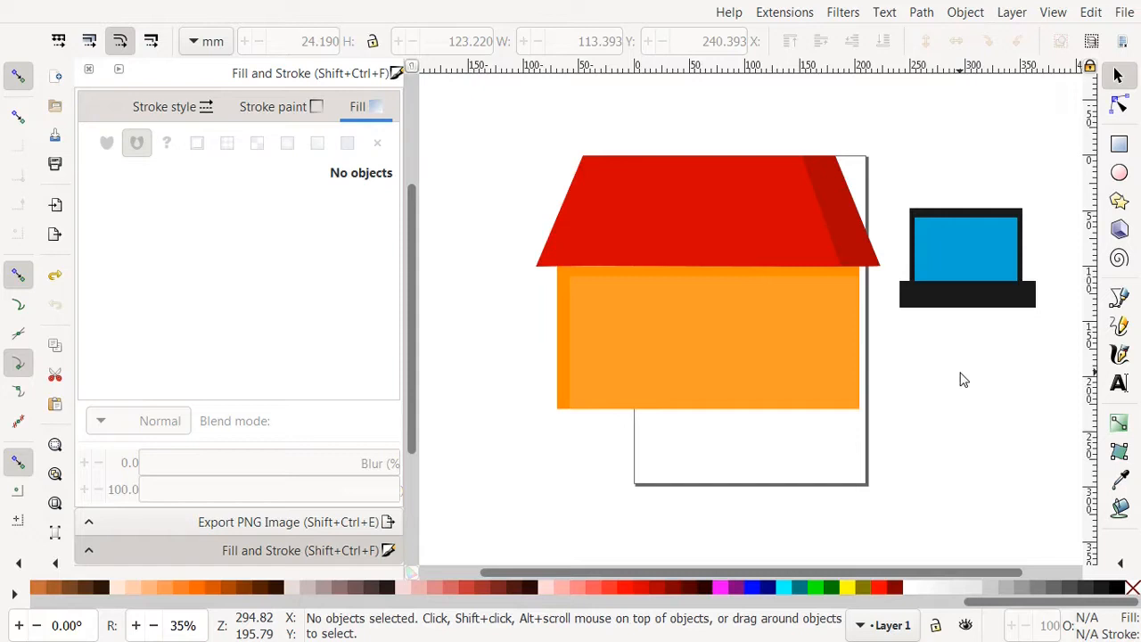
Draw a narrow upright strip about 16 by 88 mm below the window and fill it with light blue aaeeff
click(1119, 144)
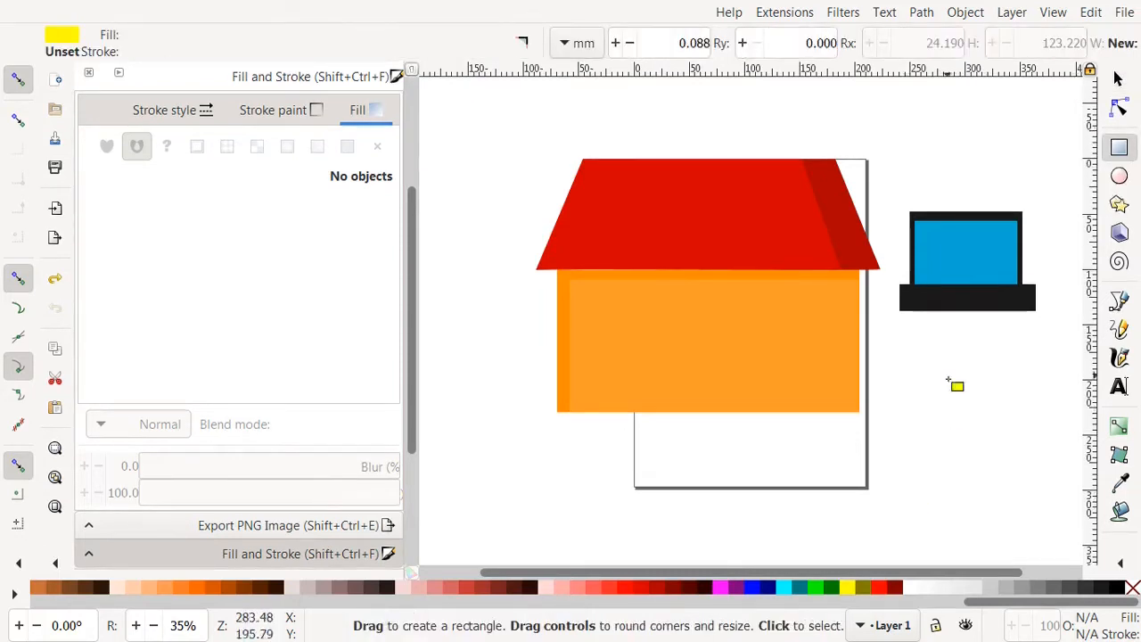
mouse_move(934, 353)
mouse_down()
mouse_move(950, 371)
mouse_move(951, 448)
mouse_up()
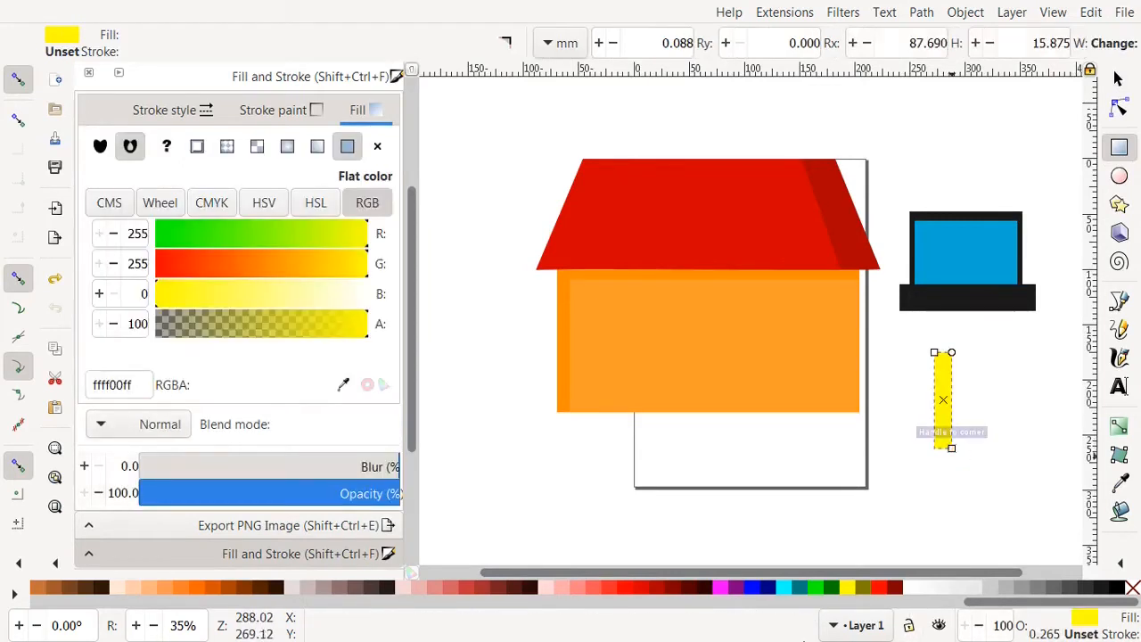
scroll(445, 588, up, 5)
click(312, 588)
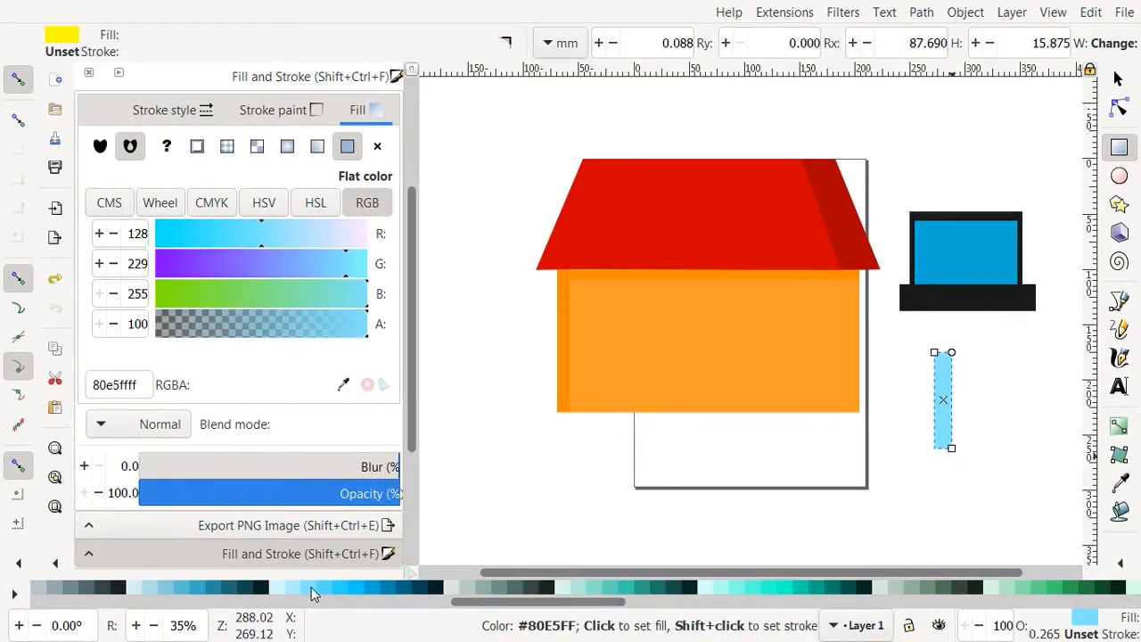
click(298, 589)
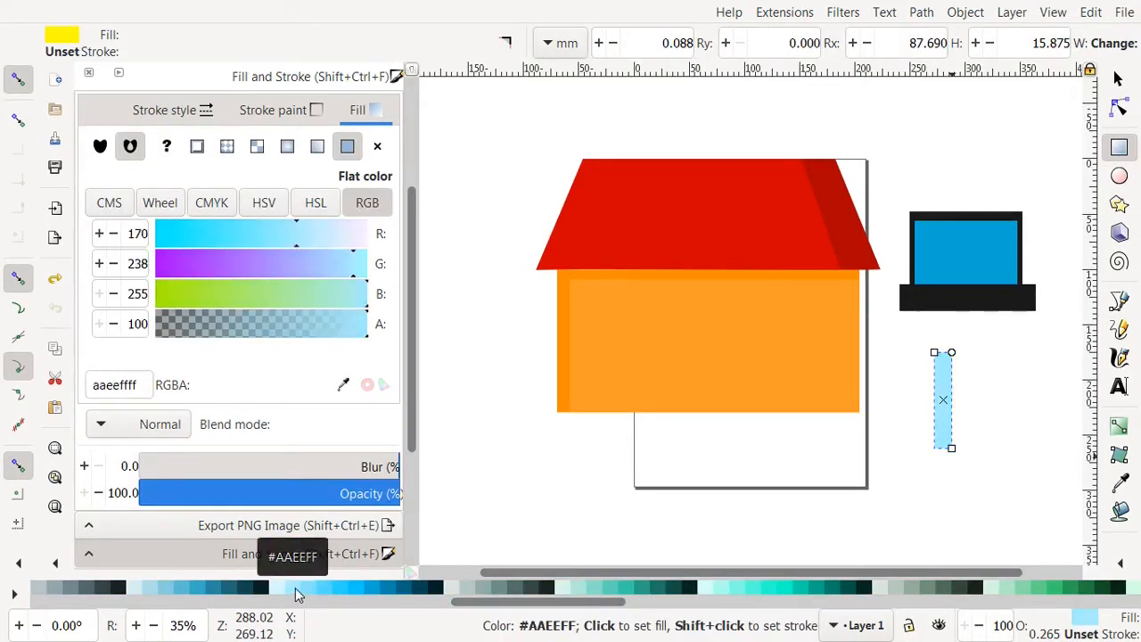
Rotate the light blue strip diagonally, duplicate it, and fit the copy across the window pane at about 107 by 69 mm
click(1119, 79)
click(945, 423)
drag(951, 449, 988, 456)
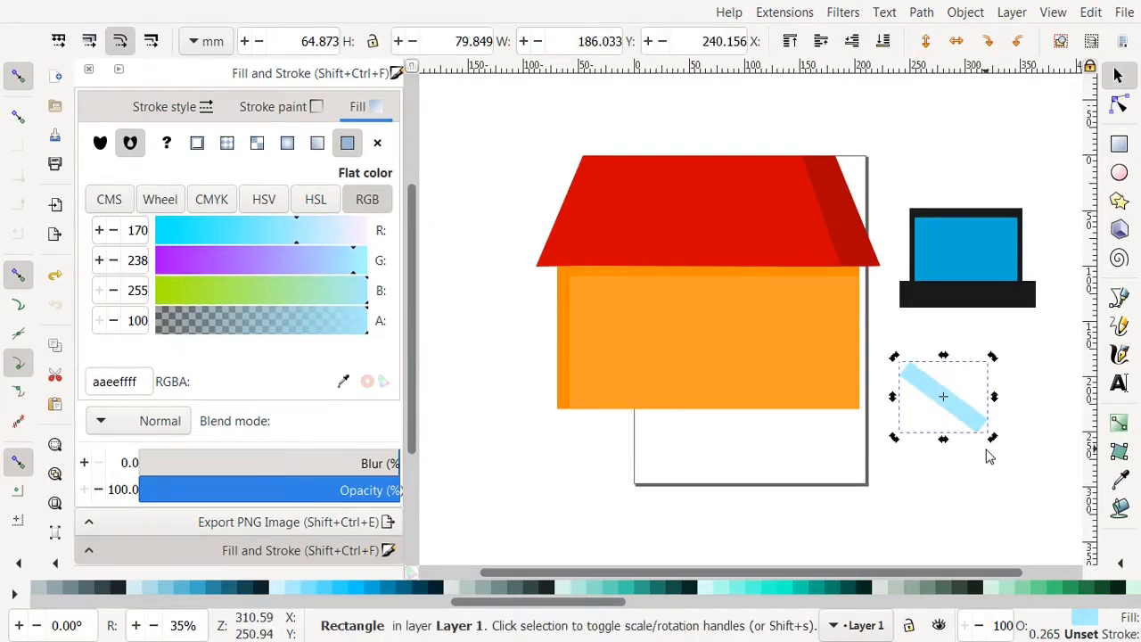
key(ctrl+d)
drag(962, 415, 1031, 307)
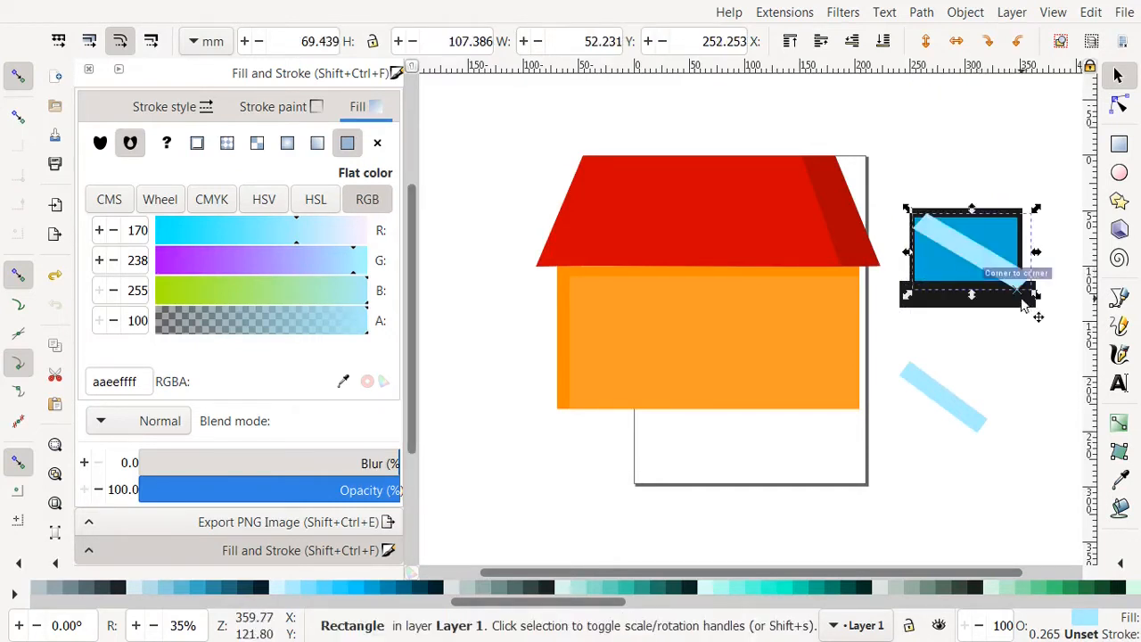
click(1012, 366)
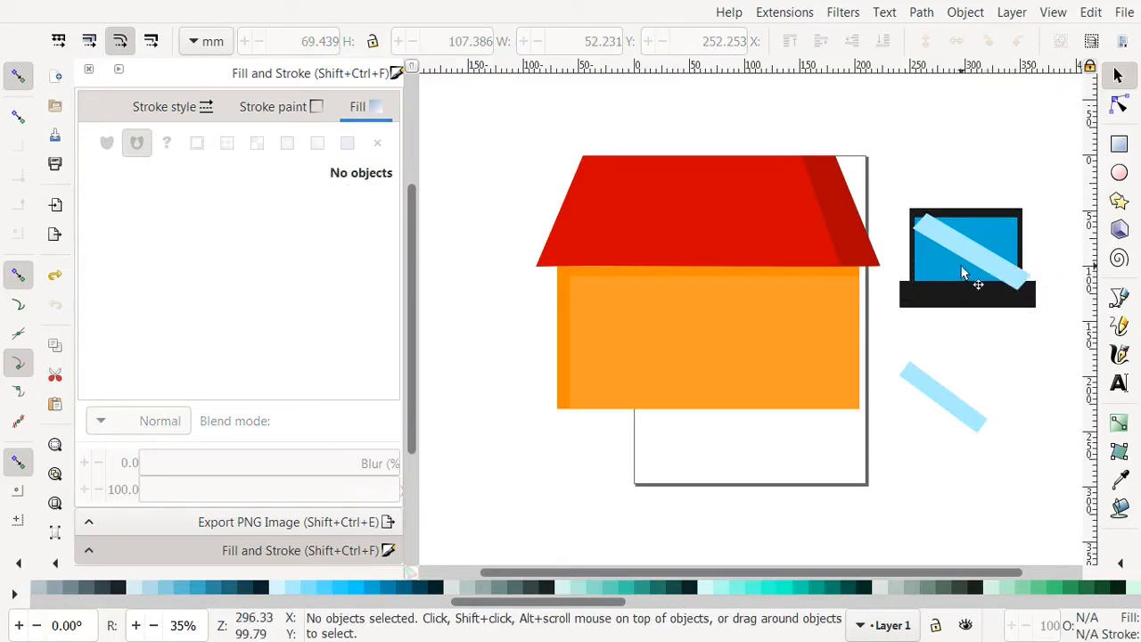
Intersect a duplicate of the blue pane with the diagonal strip over it, and lower the trimmed highlight behind the sill
click(961, 272)
key(ctrl+d)
shift+click(1021, 276)
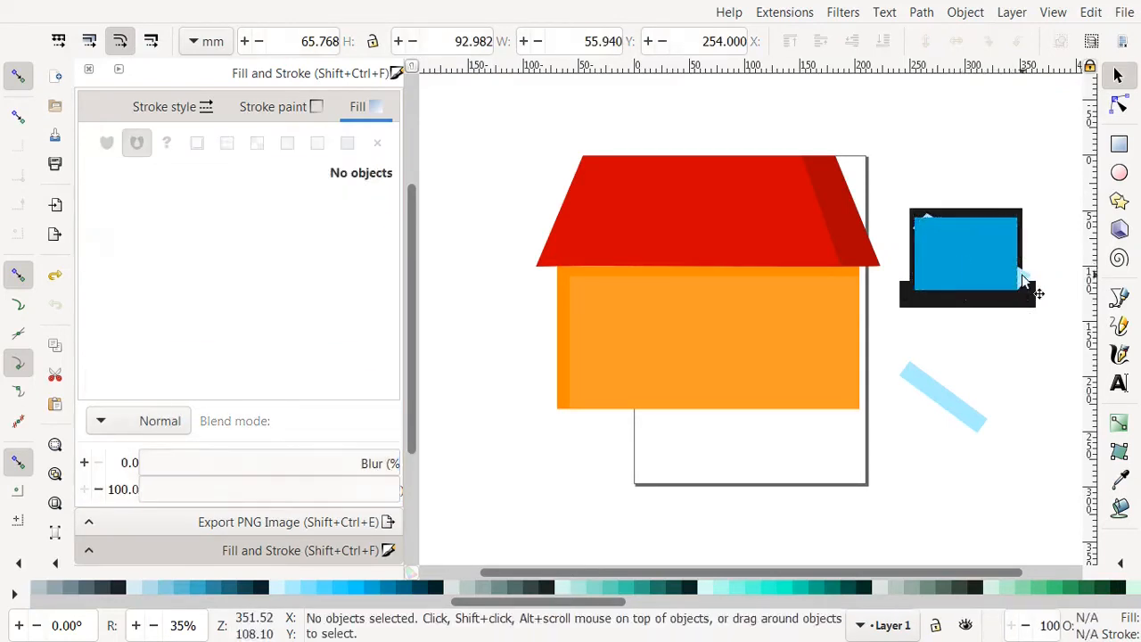
click(1022, 276)
shift+click(1027, 278)
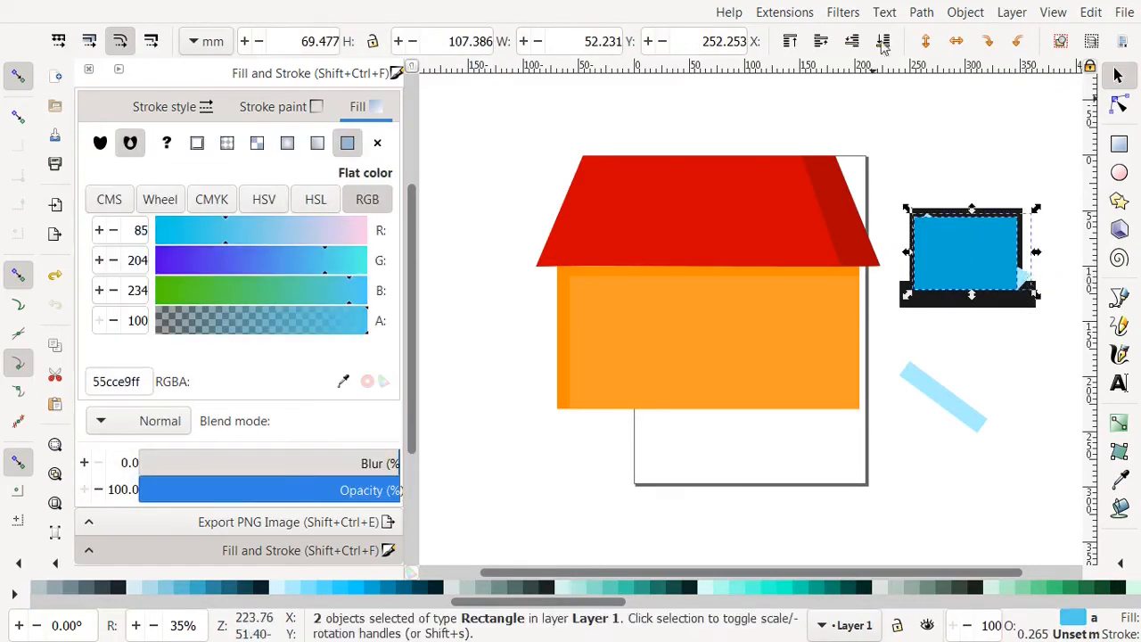
click(921, 12)
click(905, 153)
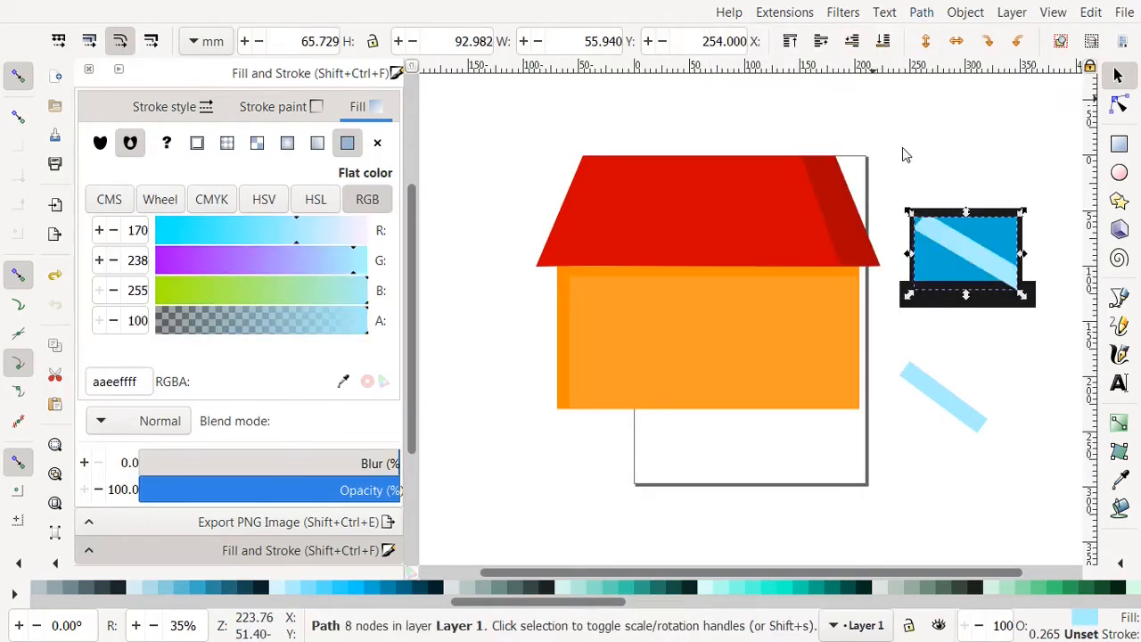
click(1009, 342)
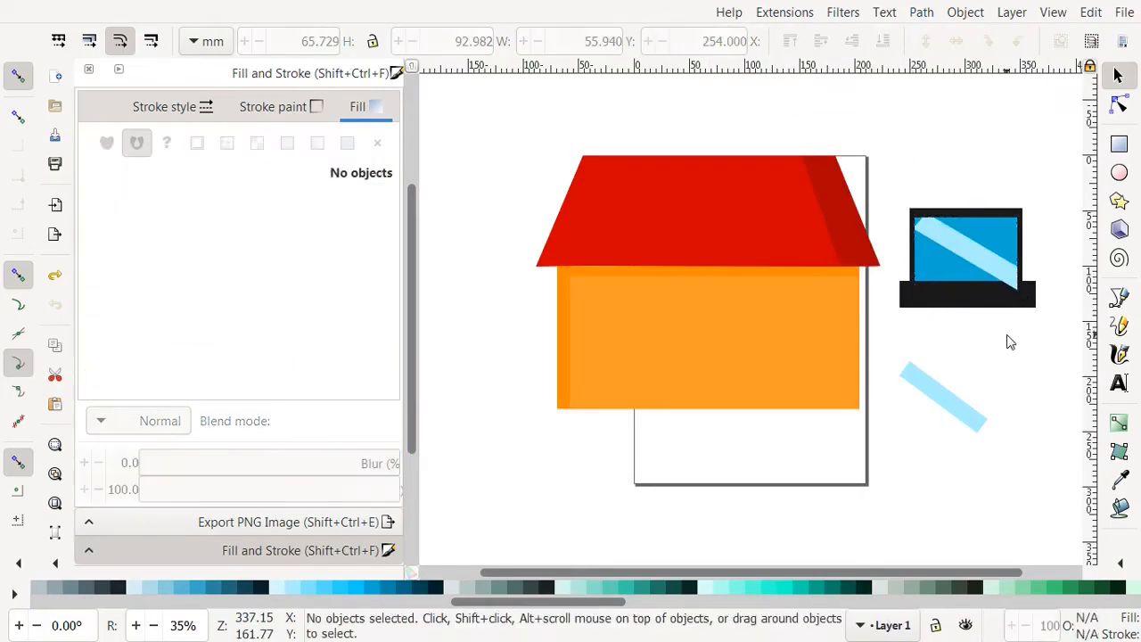
click(999, 272)
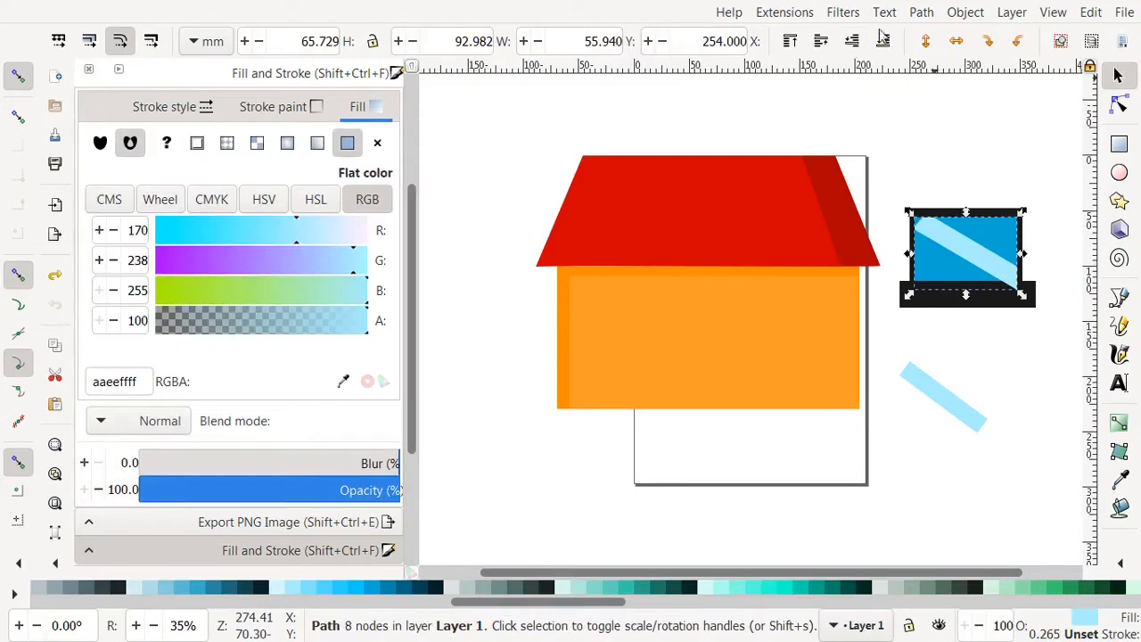
Duplicate the spare diagonal strip below the window and move the copy down and to the left
click(962, 411)
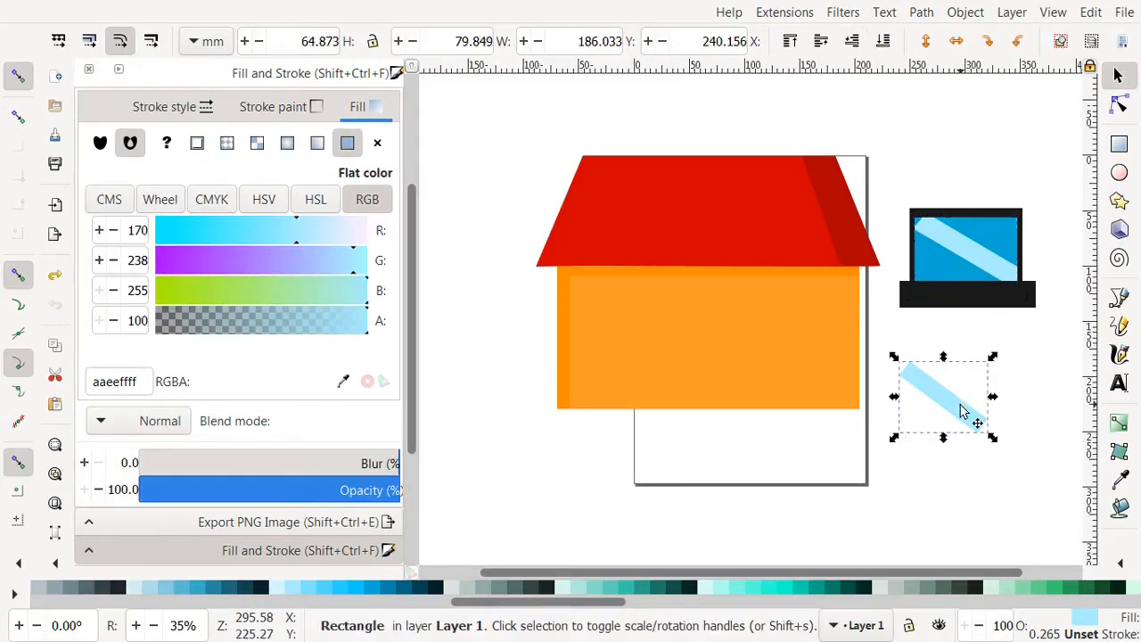
key(ctrl+d)
drag(963, 411, 930, 505)
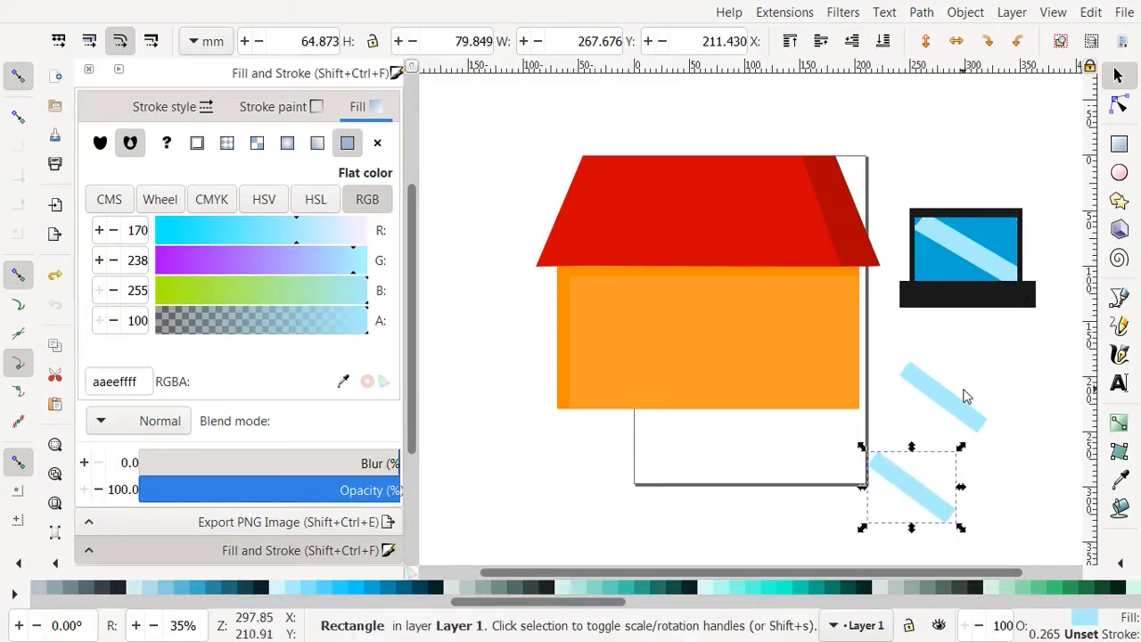
Scale the upper spare strip down to about 58 by 47 mm and place a copy over the pane's upper right corner
click(962, 408)
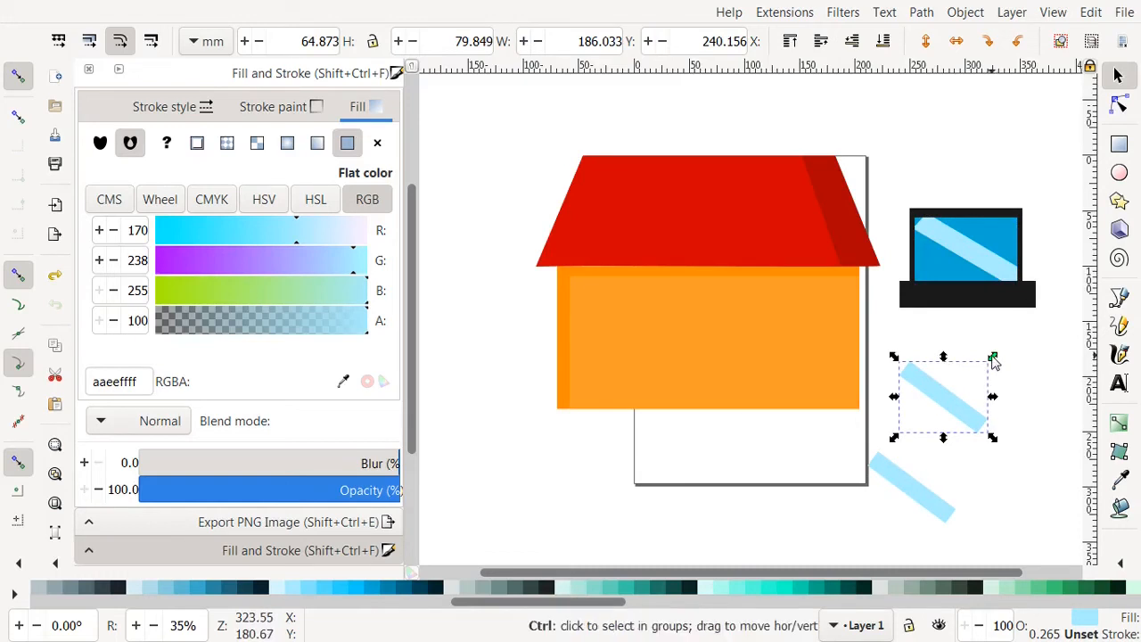
drag(993, 359, 980, 383)
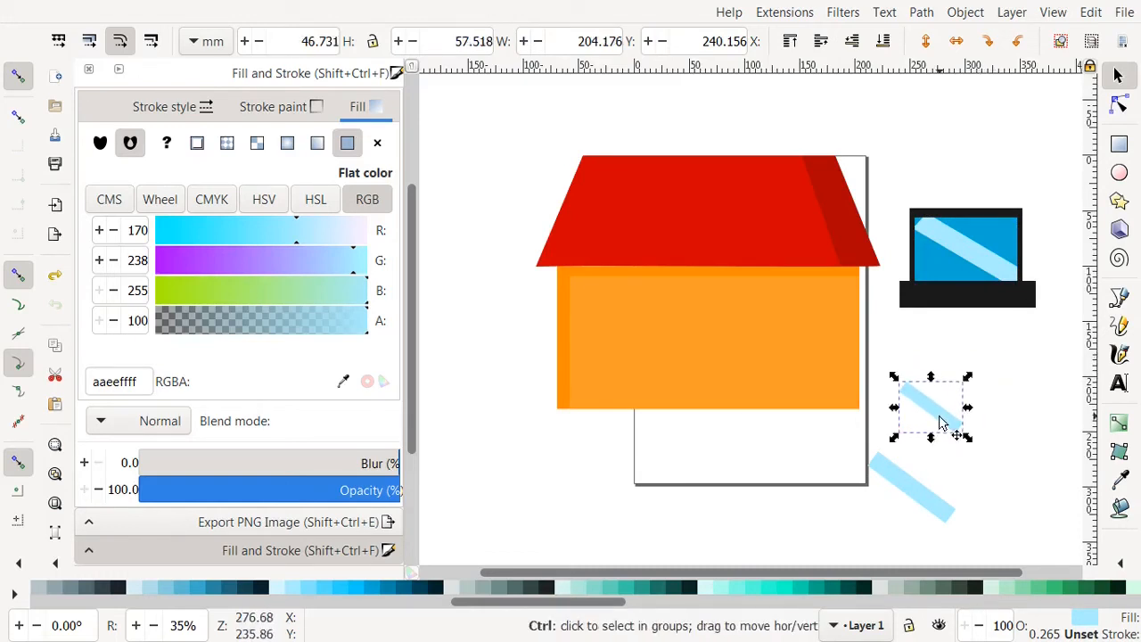
drag(943, 422, 1007, 233)
key(Escape)
Raise the blue pane to the front and intersect a copy with the diagonal strip over its upper right corner
click(945, 267)
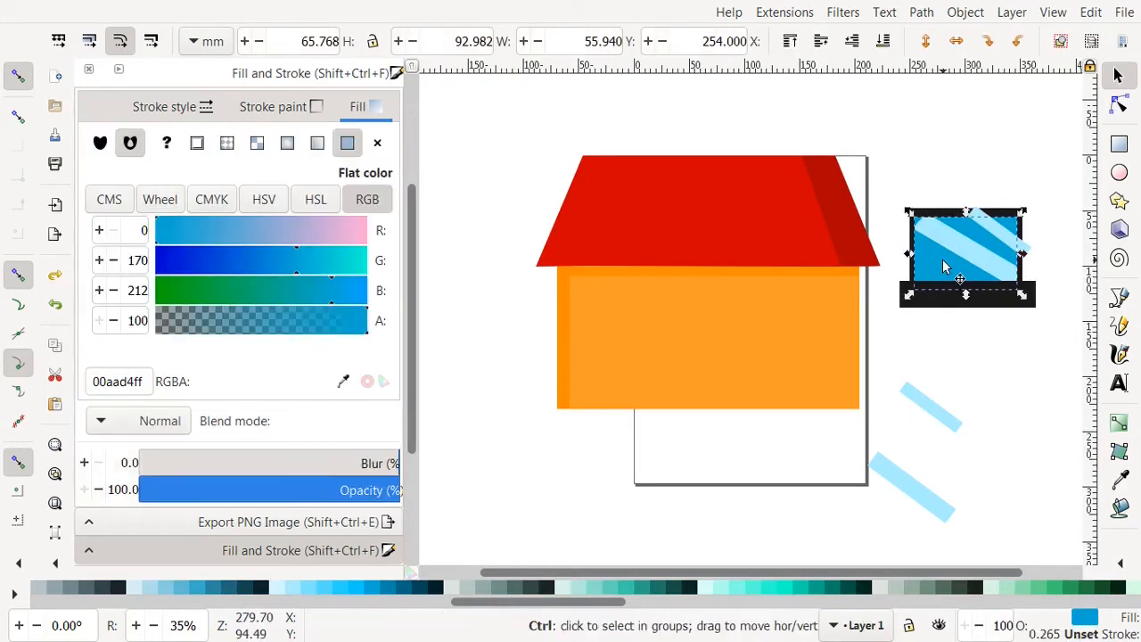
key(Home)
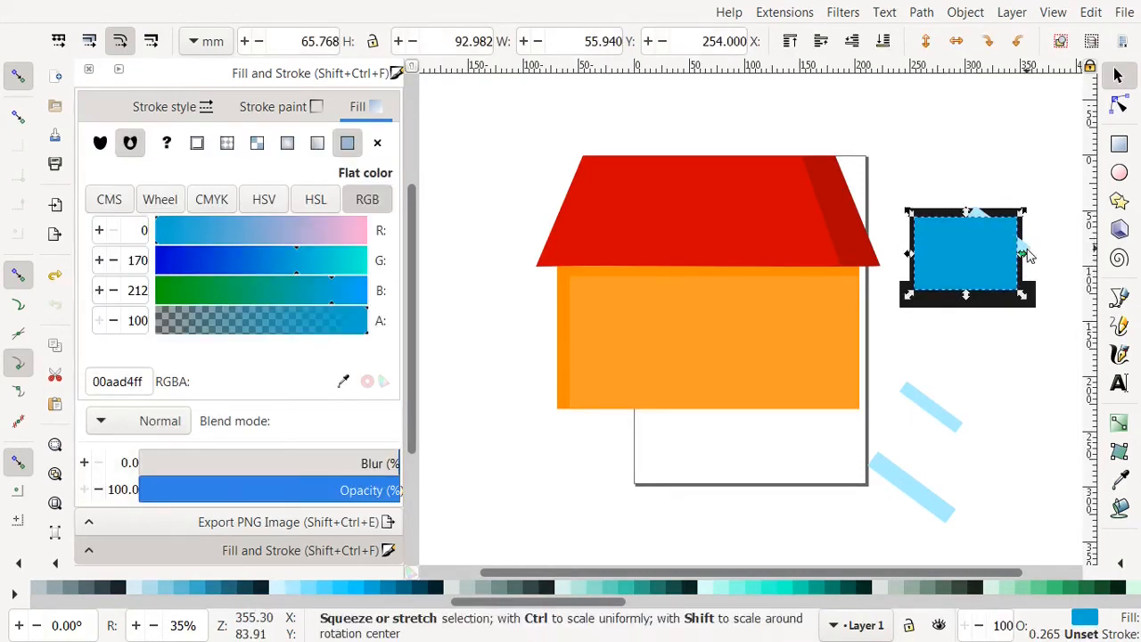
key(Escape)
key(plus)
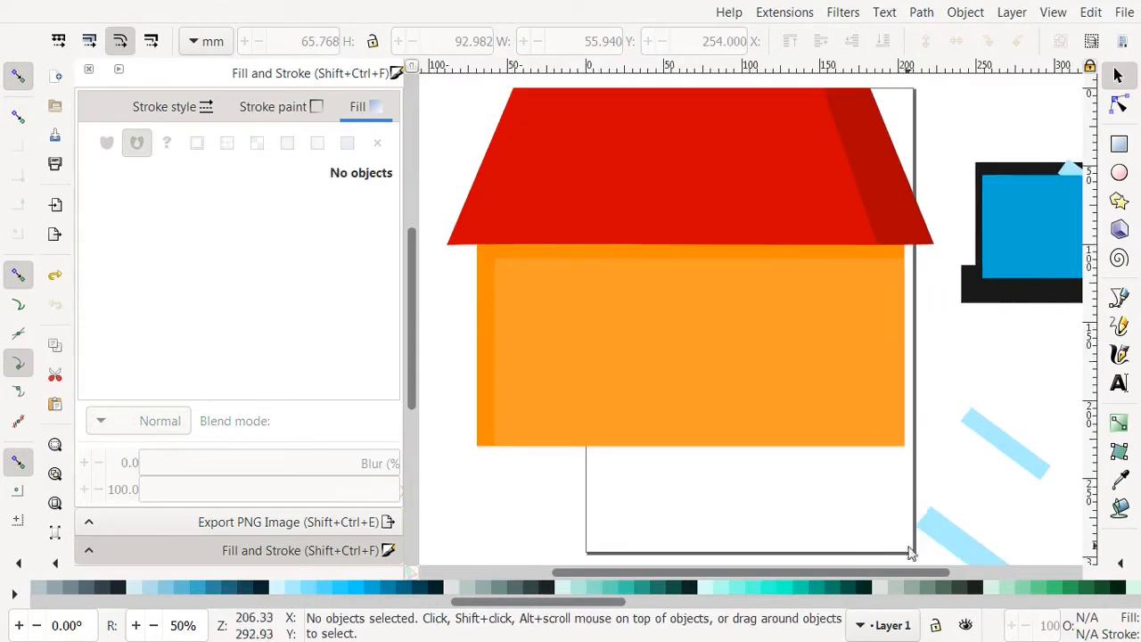
scroll(968, 324, right, 5)
click(943, 225)
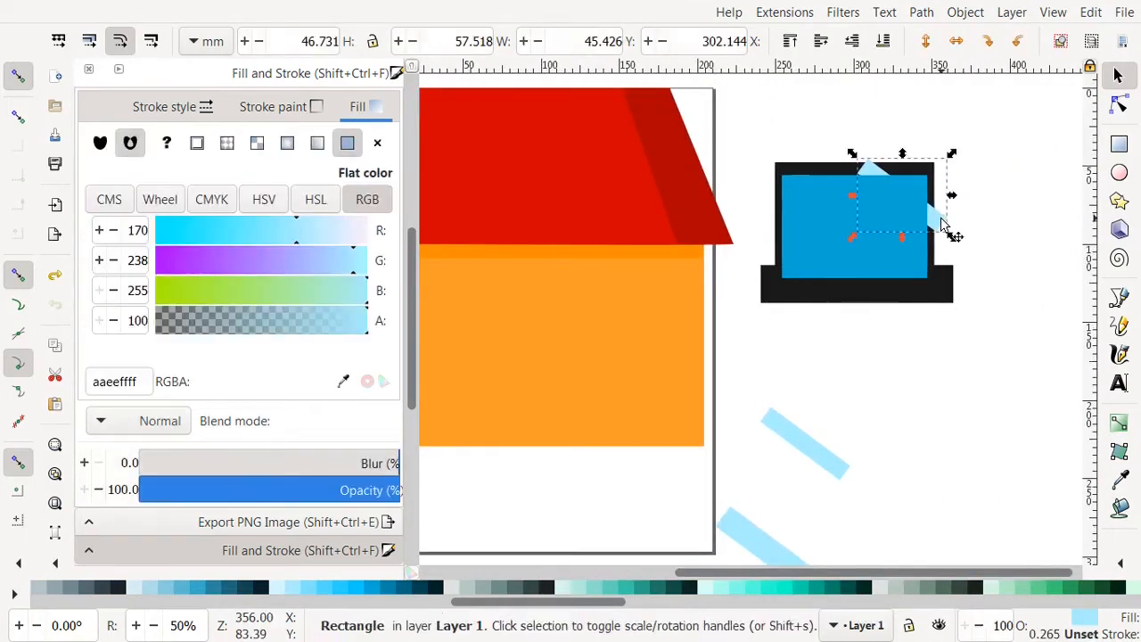
shift+click(821, 250)
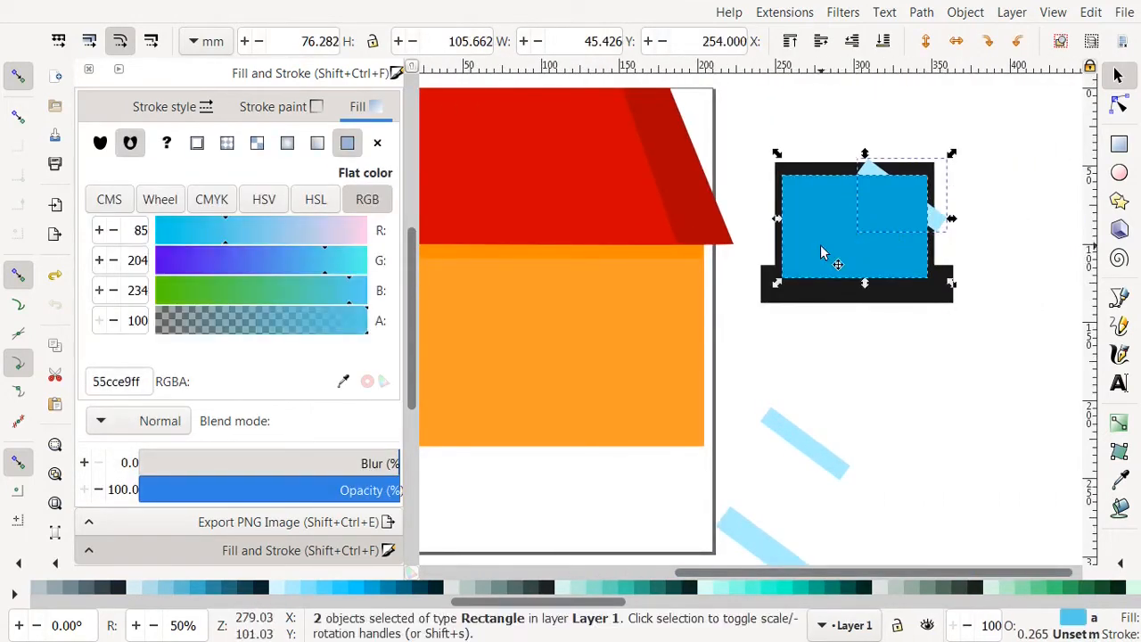
click(921, 12)
click(900, 161)
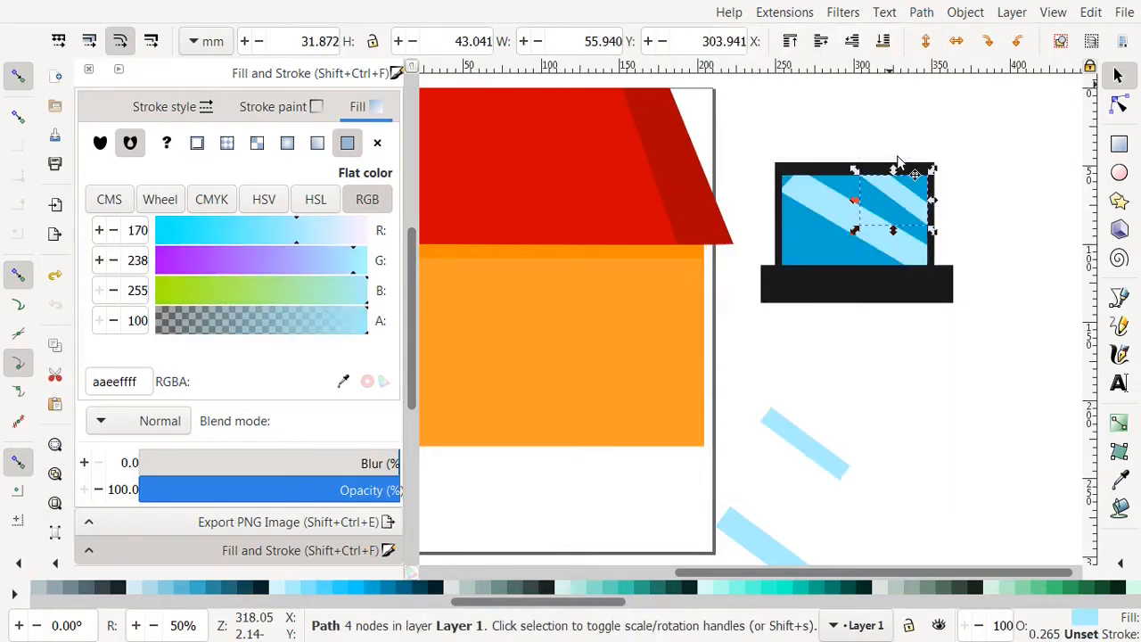
Move the smaller spare strip over the pane's lower left corner, trim it with a pane duplicate by Intersection, and lower it behind the sill
drag(827, 471, 823, 269)
click(873, 257)
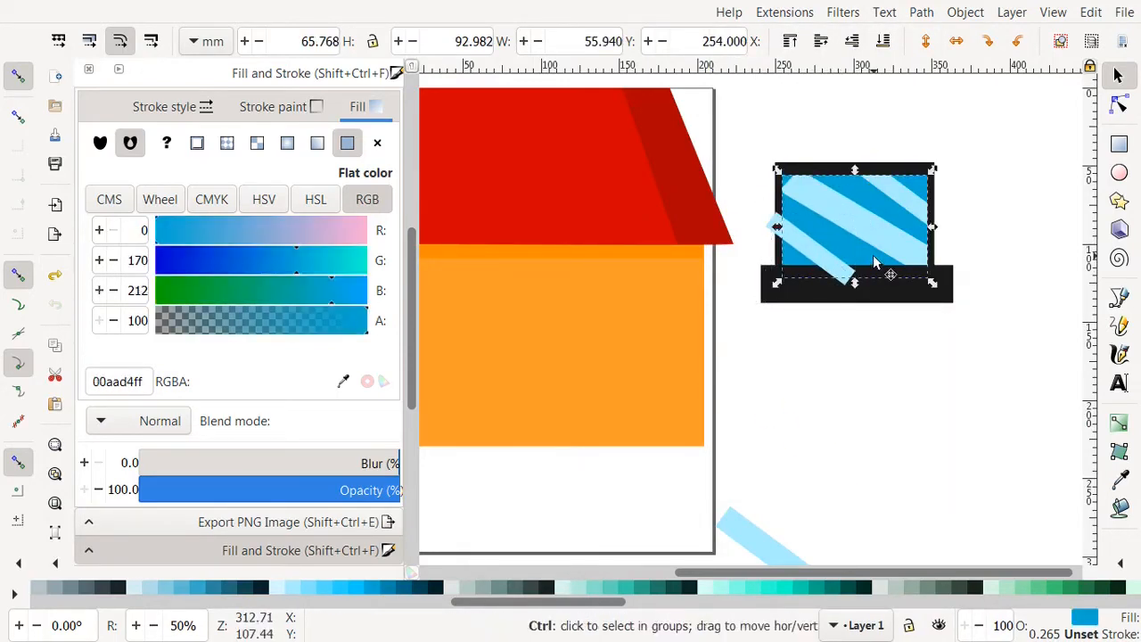
key(ctrl+d)
shift+click(773, 227)
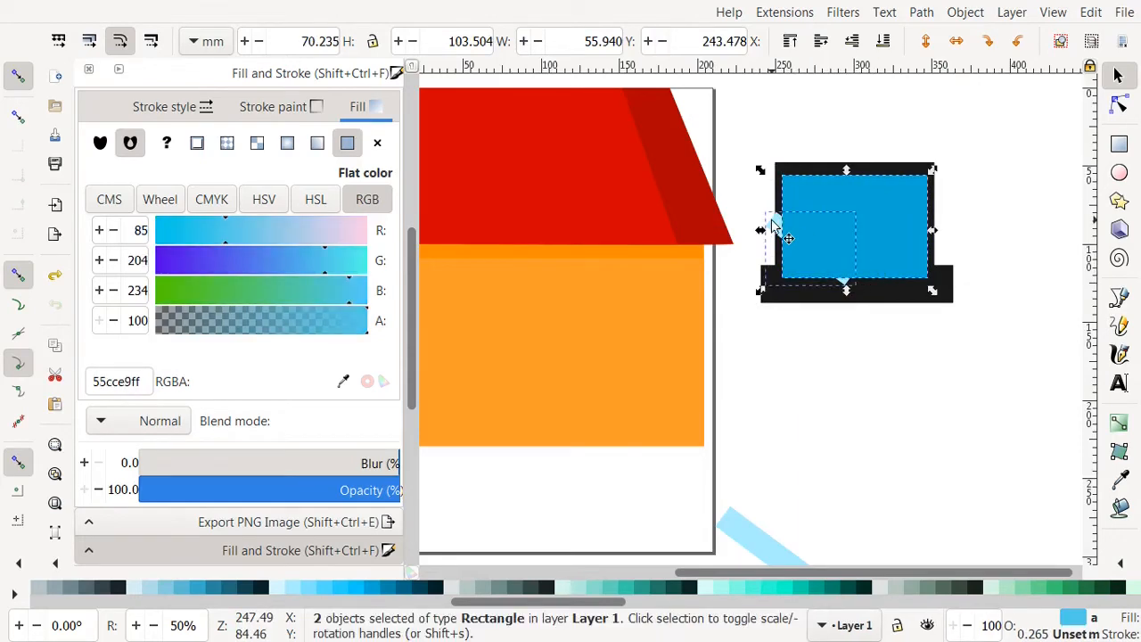
click(921, 13)
click(899, 162)
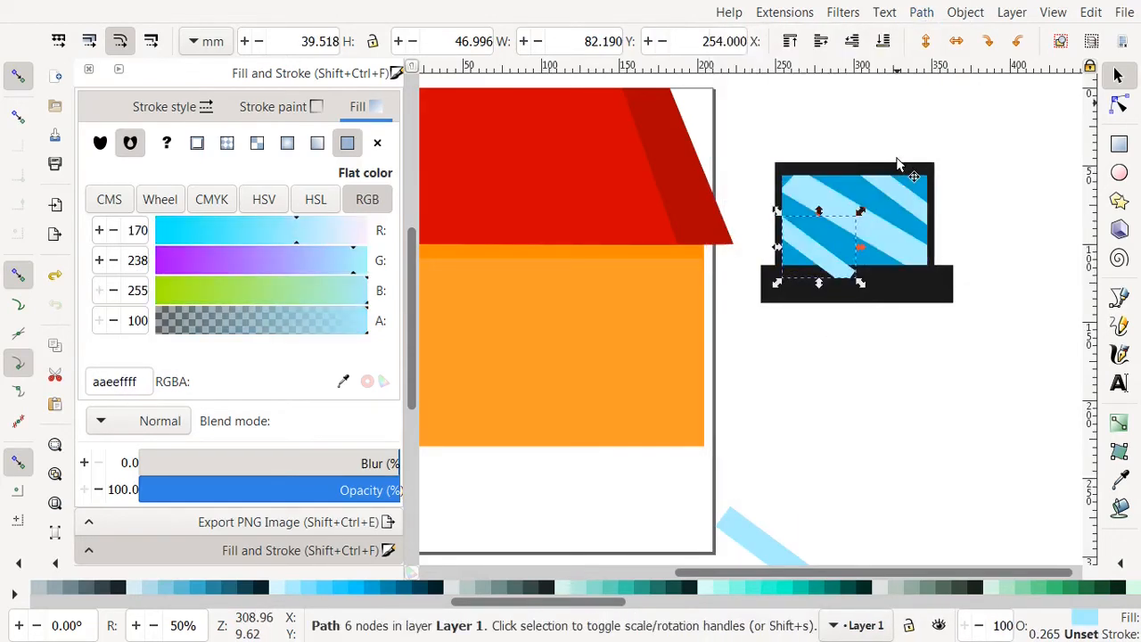
key(minus)
key(minus)
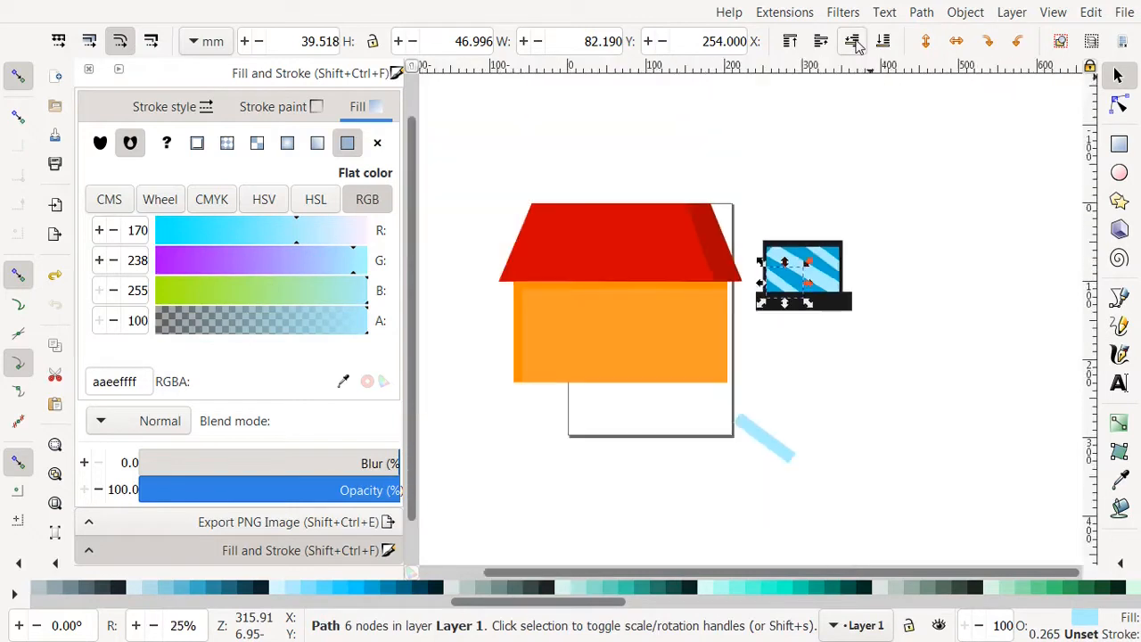
Group the window's frame, sill, pane and highlights into one object
click(772, 448)
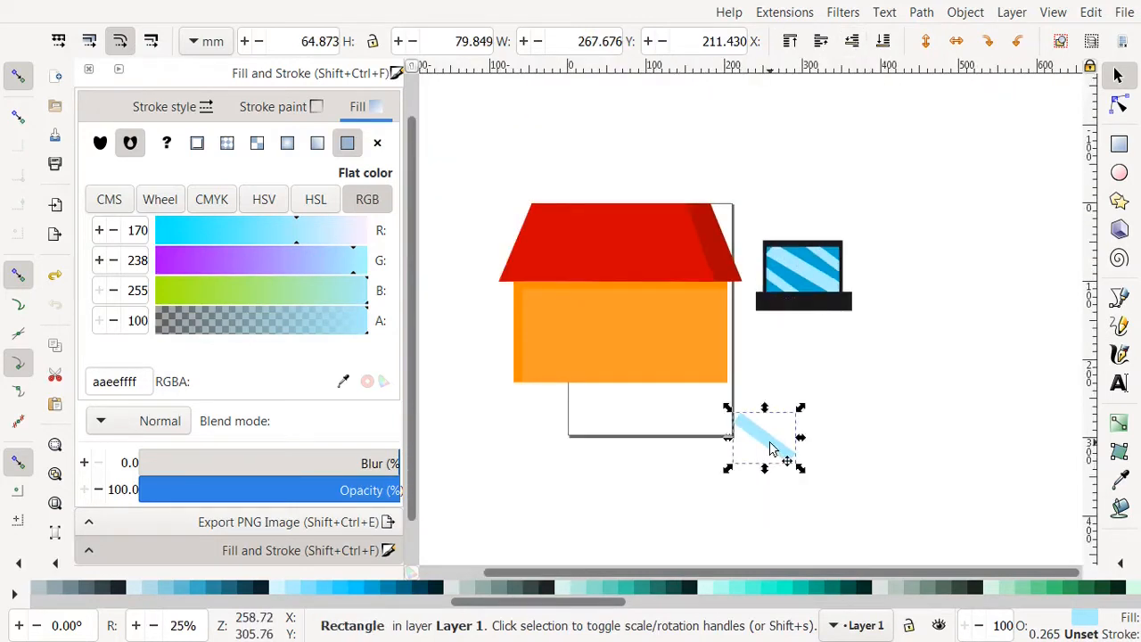
drag(746, 219, 861, 329)
key(ctrl+g)
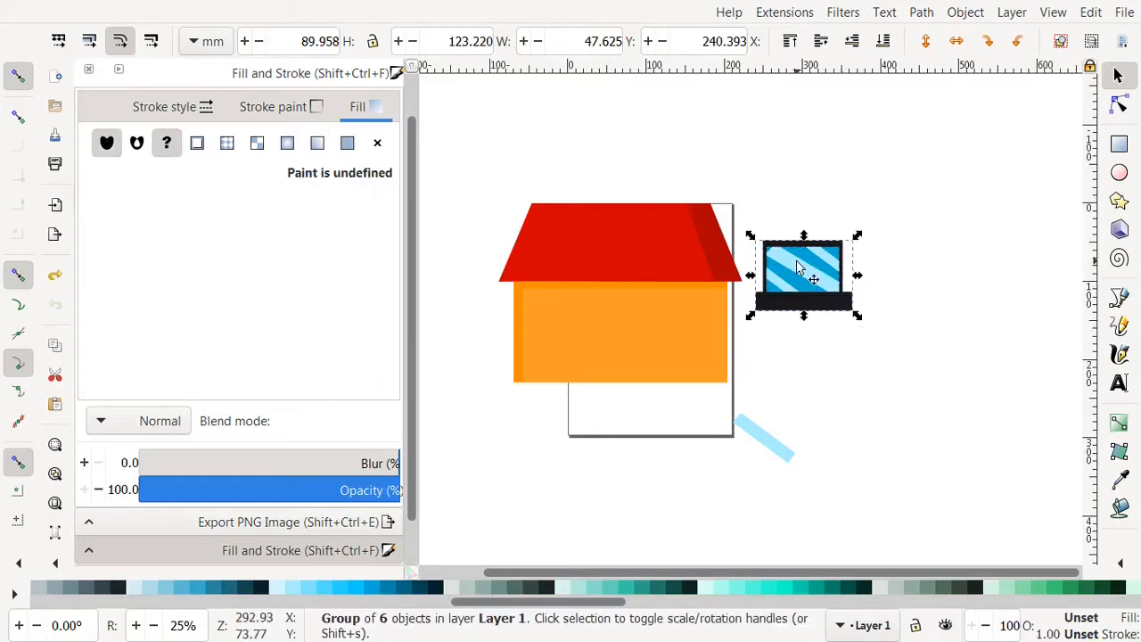
Scale the window group down to about 72 by 53 mm and place it on the left part of the orange wall
drag(799, 267, 802, 333)
drag(858, 306, 844, 335)
click(813, 371)
drag(813, 371, 573, 328)
drag(606, 288, 573, 330)
Duplicate the window to its right, make both windows about 57 mm wide, and delete the leftover diagonal strip
key(ctrl+d)
drag(648, 327, 633, 331)
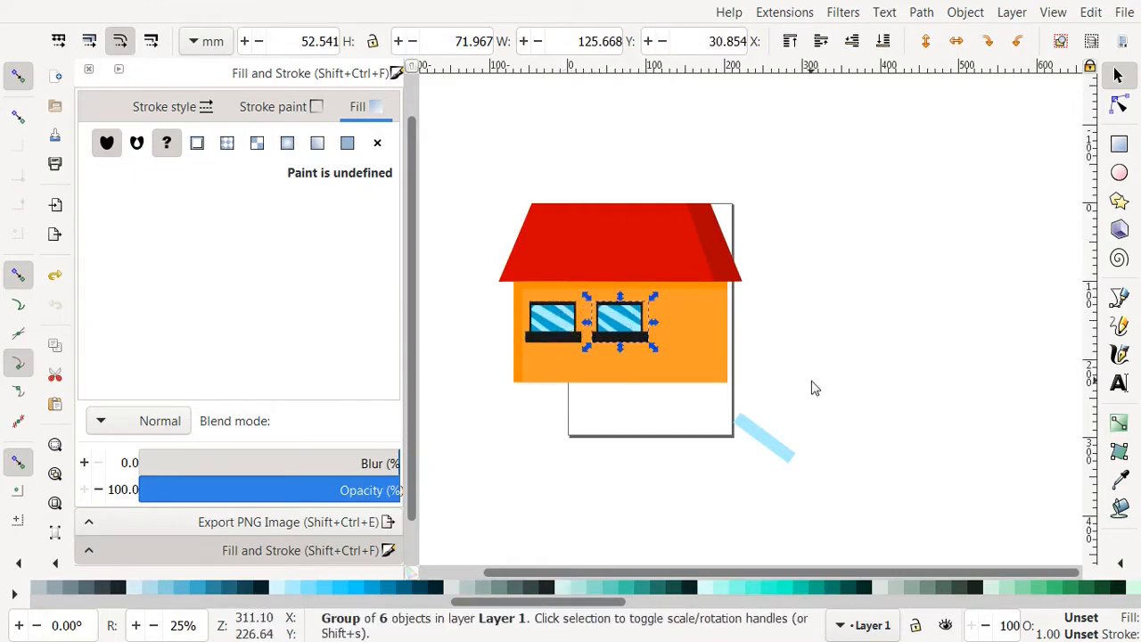
click(810, 387)
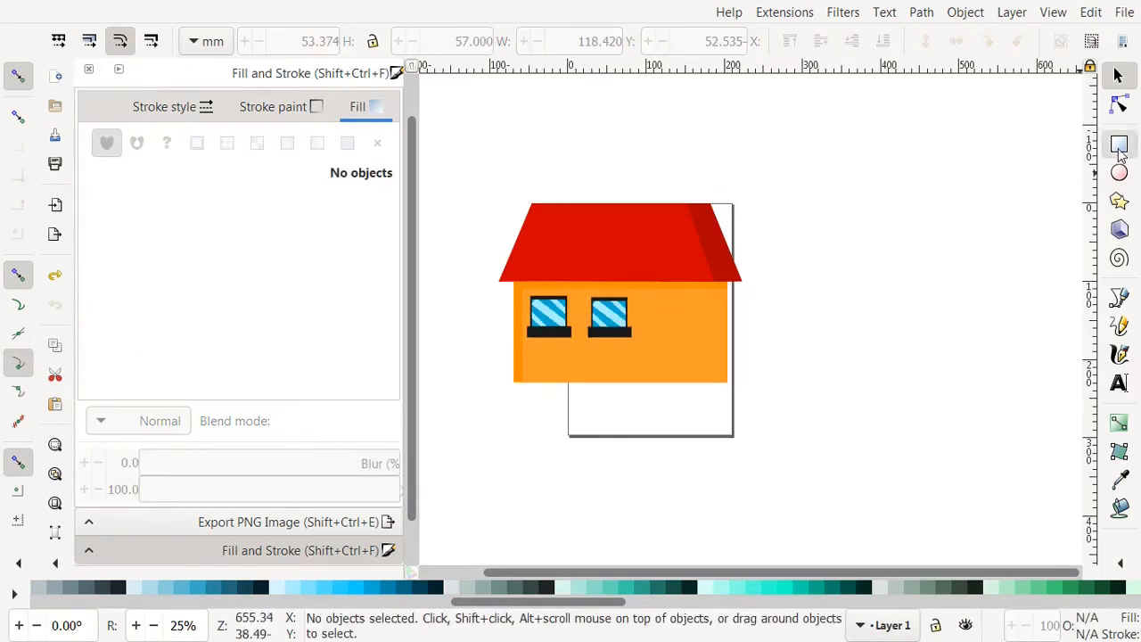
Draw a door rectangle about 82 by 100 mm beside the house and fill it with brown 803300
click(1119, 144)
drag(825, 263, 889, 342)
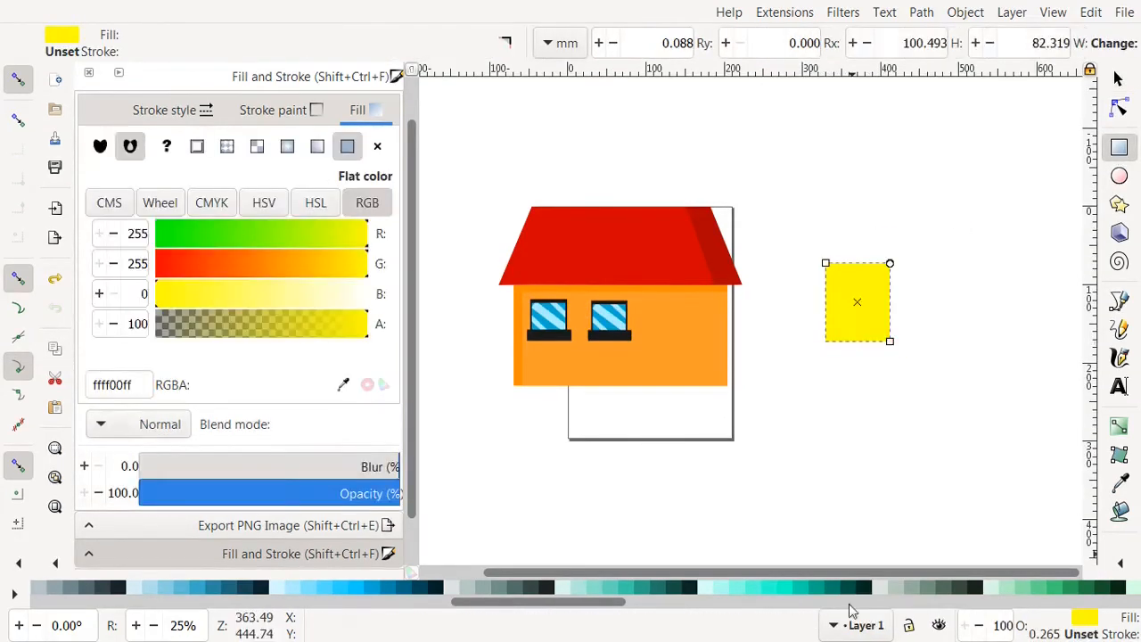
click(1032, 603)
click(385, 592)
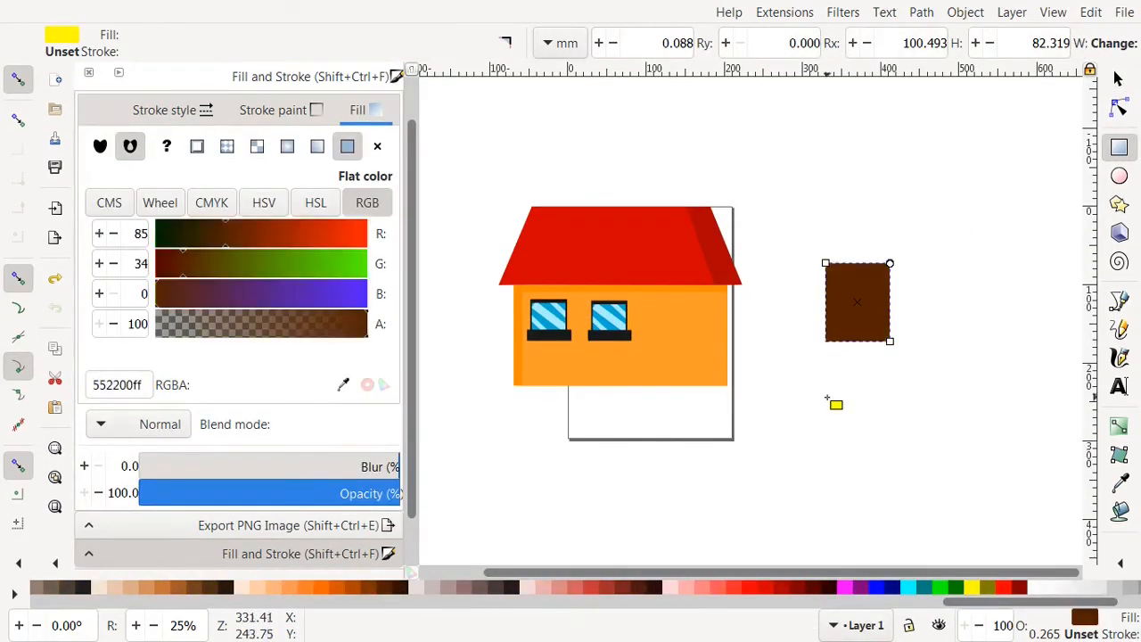
click(378, 592)
Place the door at the wall's bottom edge right of the windows and scale it to about 73 by 89 mm
click(1120, 79)
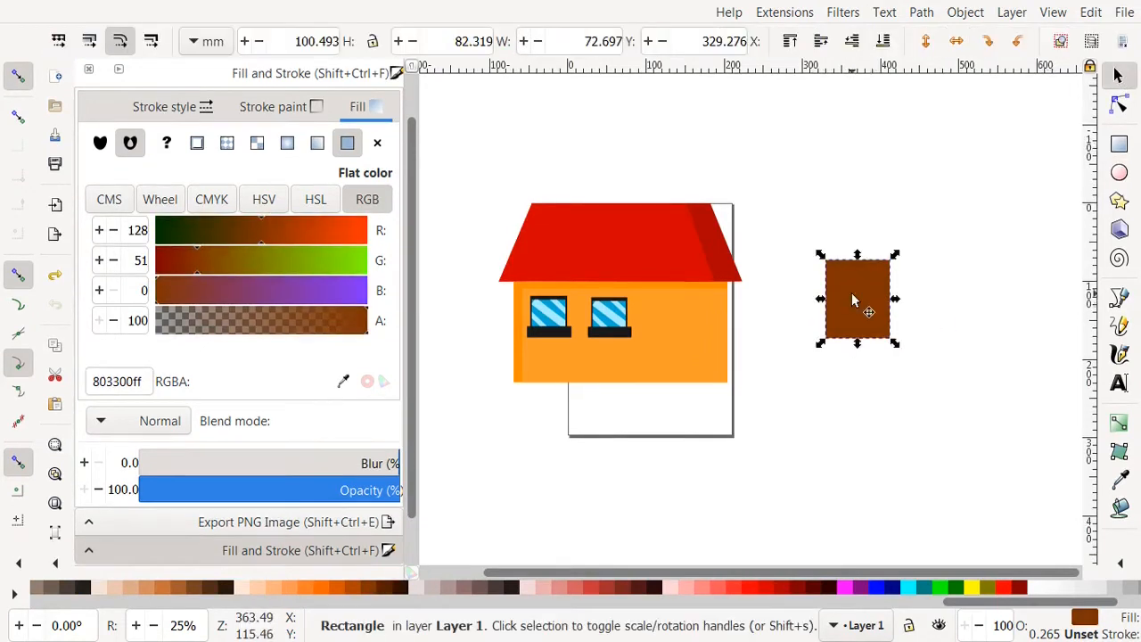
drag(851, 293, 673, 339)
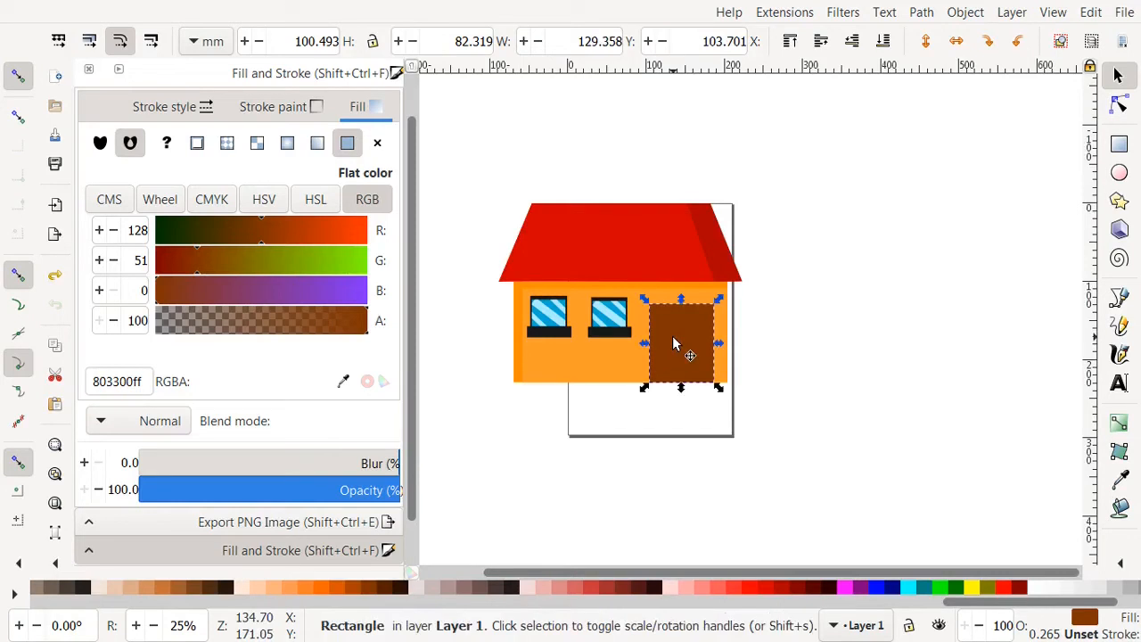
drag(719, 300, 716, 308)
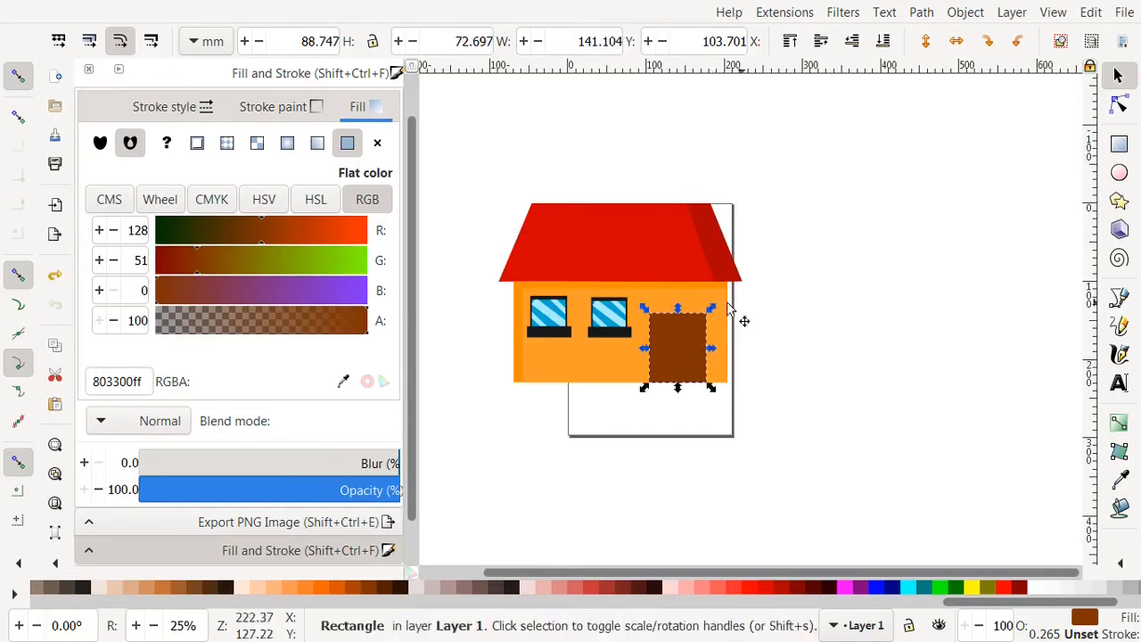
Draw a doorknob ellipse about 20 by 19 mm beside the house and fill it with dark brown 2b1100
click(1121, 172)
drag(833, 342, 849, 347)
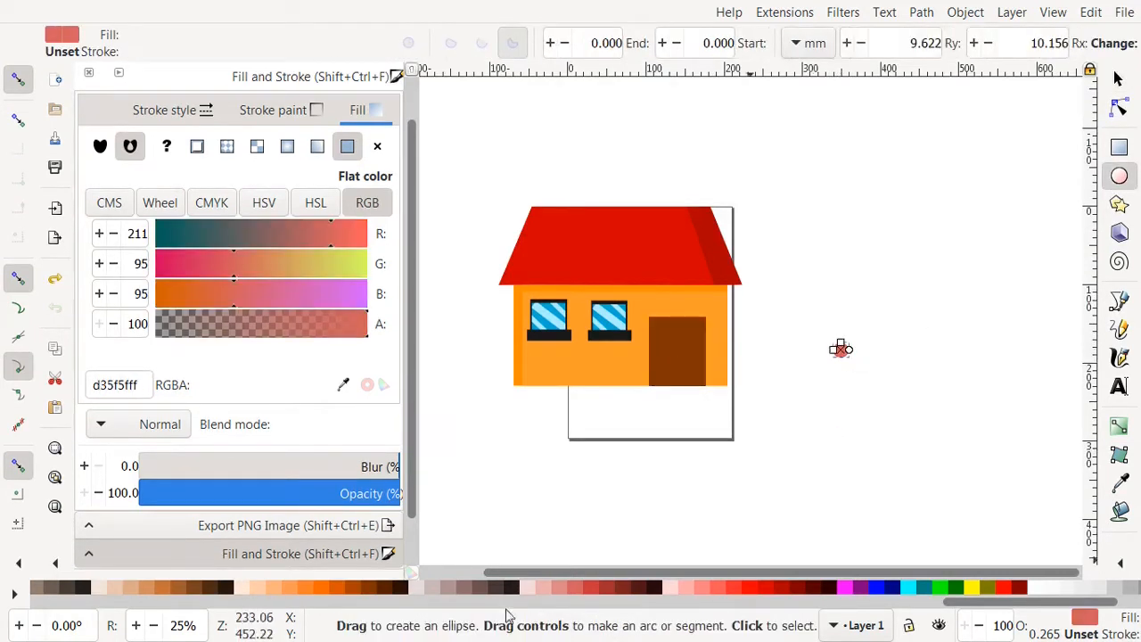
click(397, 595)
click(1118, 78)
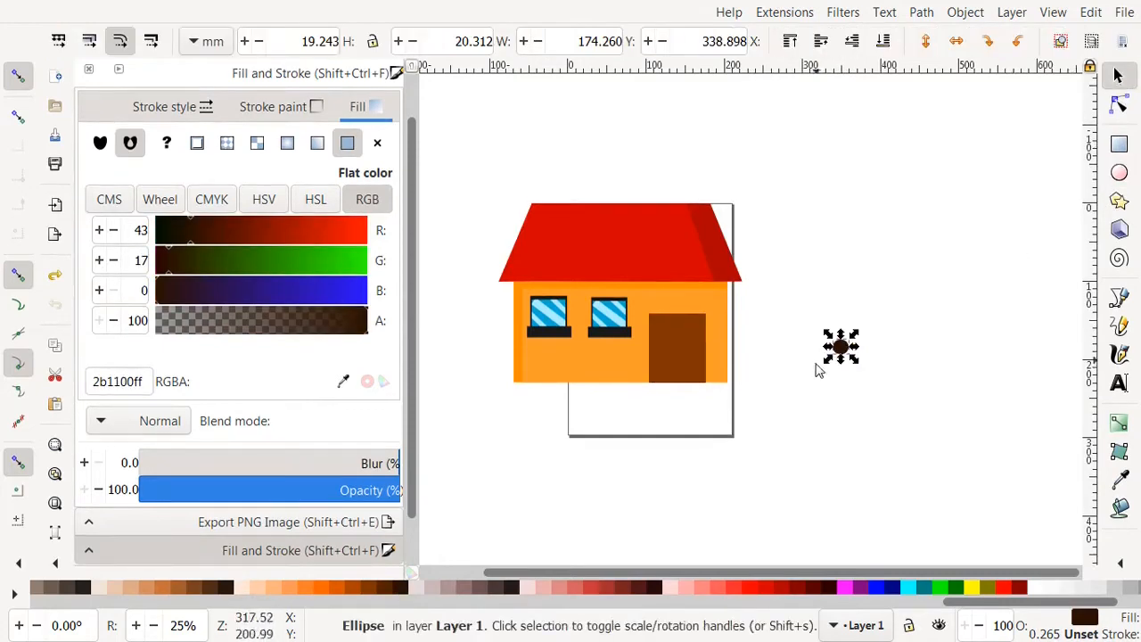
Place the knob near the door's right edge and shrink it to about 15 by 14 mm
drag(840, 346, 696, 352)
click(733, 446)
click(692, 487)
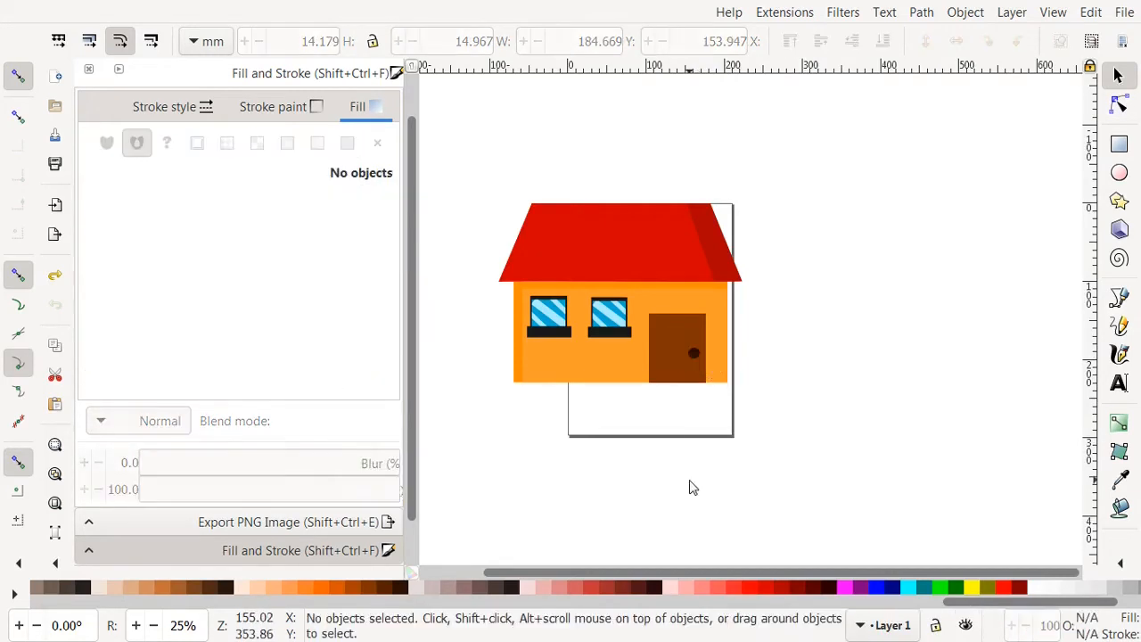
Shrink the doorknob to about 10 by 9 mm and shift it slightly closer to the door's right edge
click(694, 351)
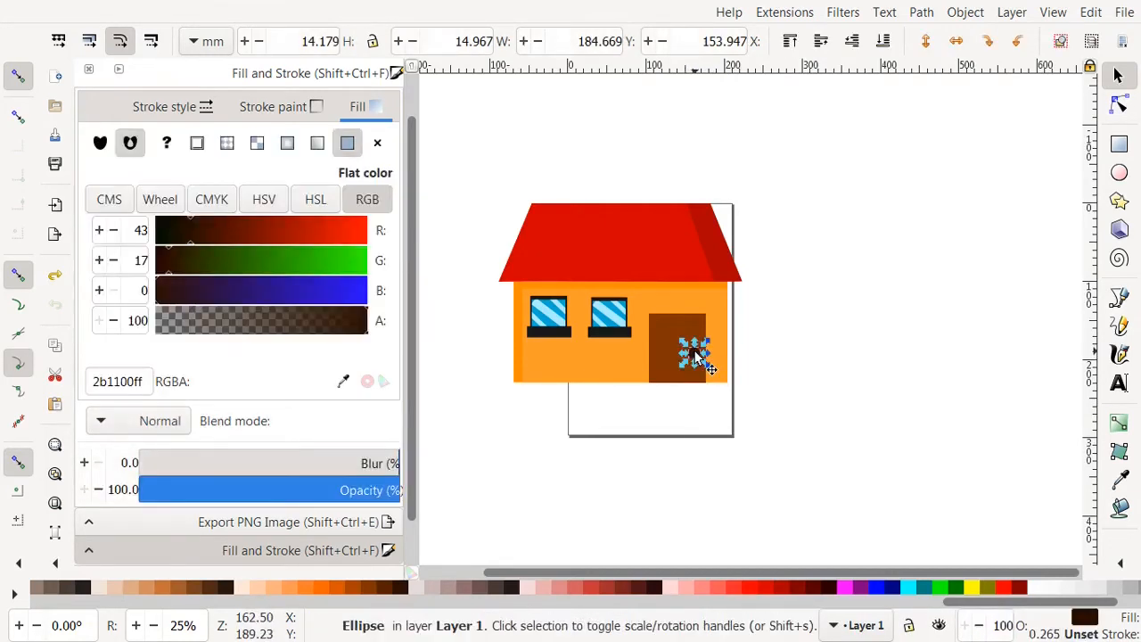
drag(707, 339, 702, 341)
click(683, 440)
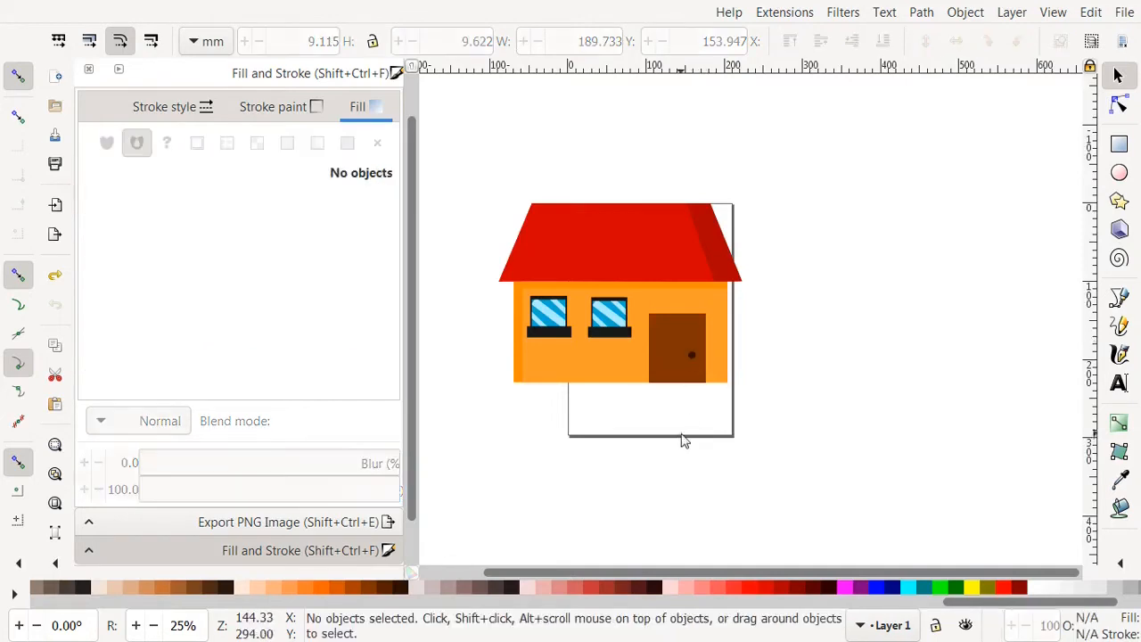
click(693, 355)
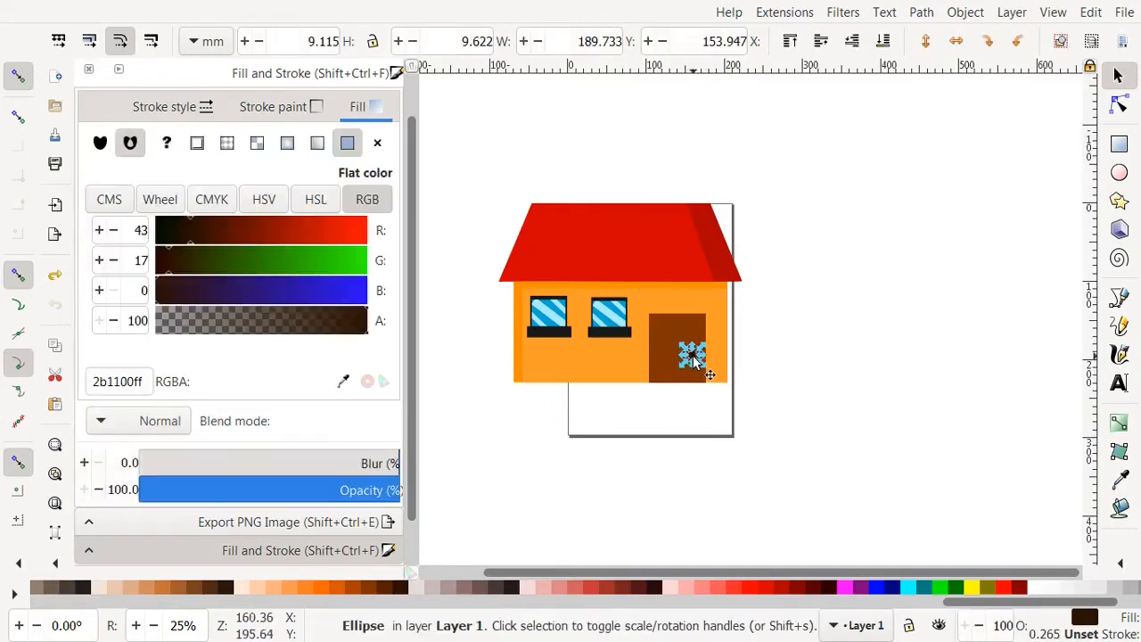
click(698, 418)
drag(693, 353, 699, 354)
click(700, 411)
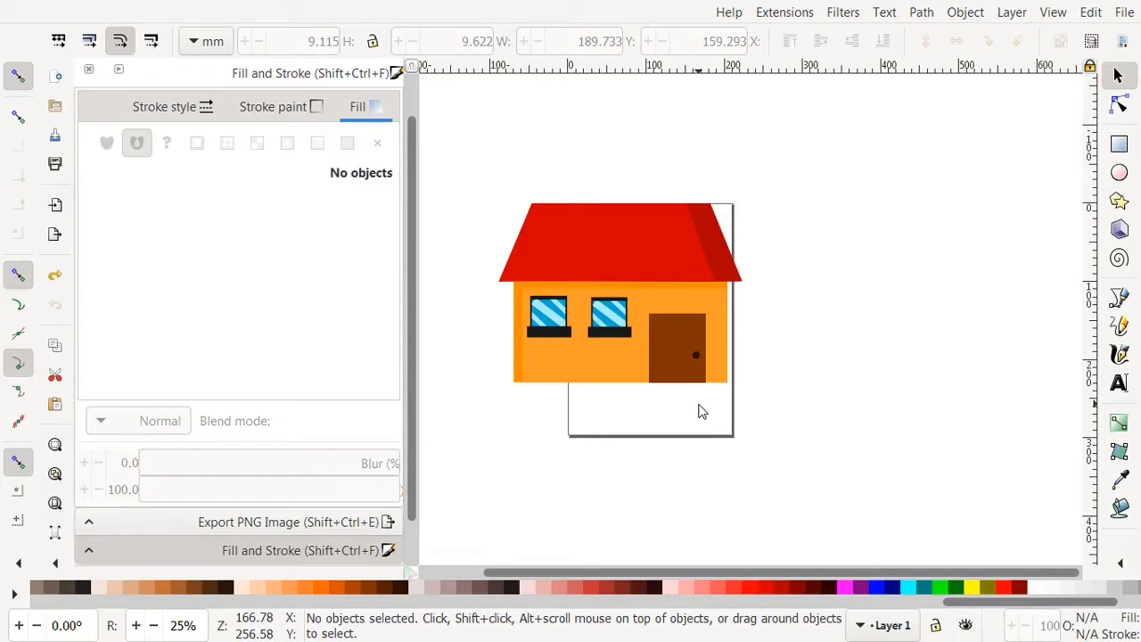
Draw an upright chimney rectangle about 29 by 52 mm right of the house and fill it with brown 552200
click(1119, 144)
drag(811, 220, 836, 259)
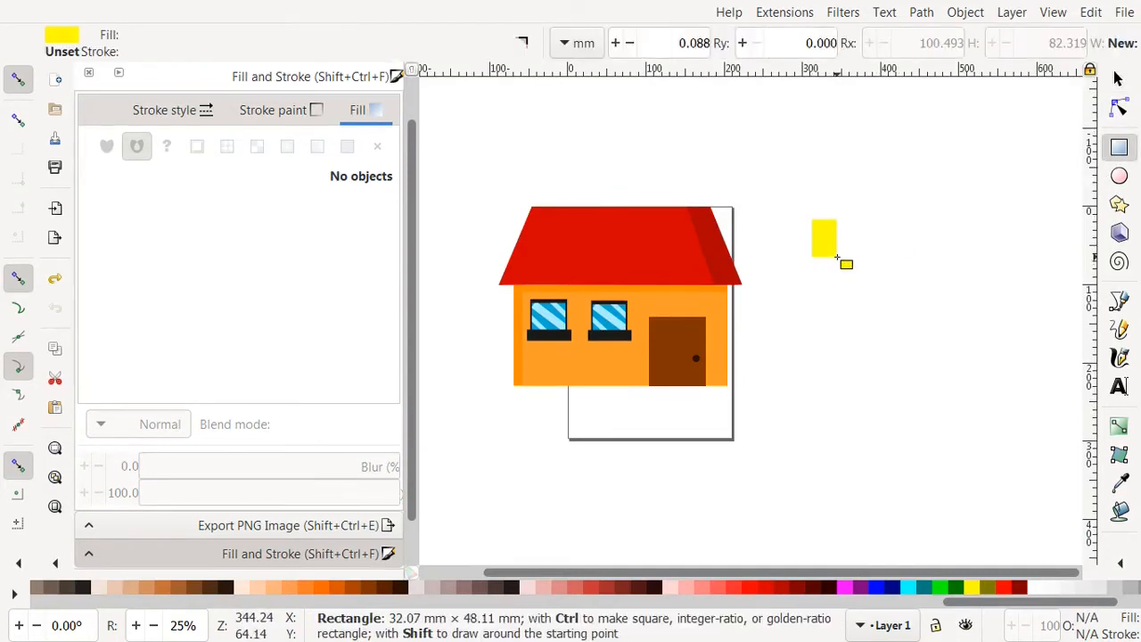
drag(834, 260, 834, 261)
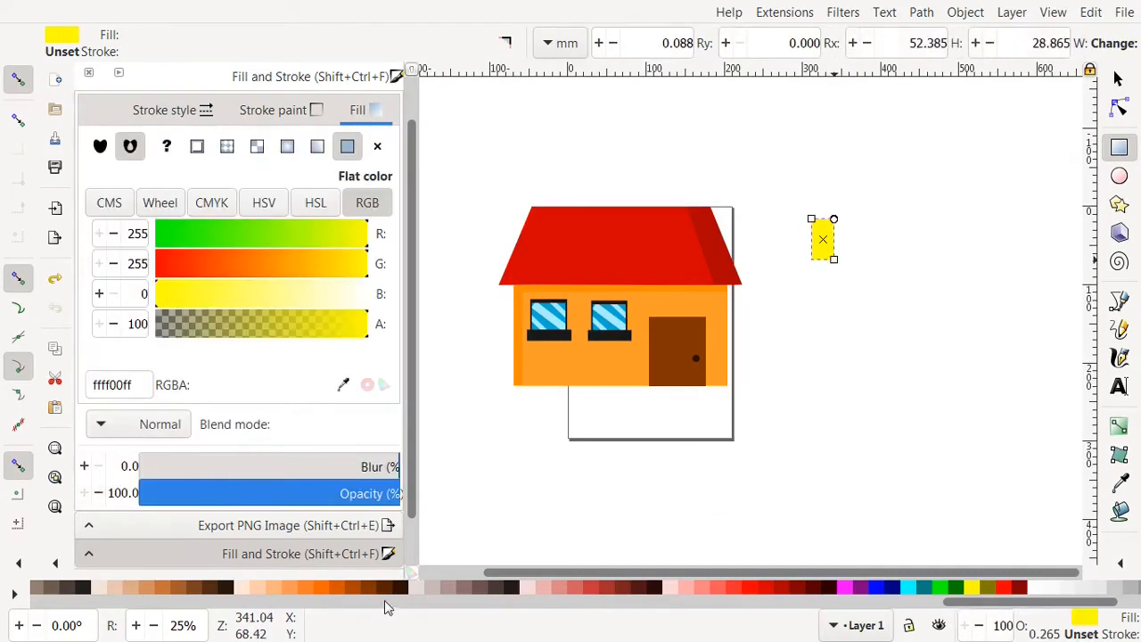
click(386, 587)
Draw a chimney cap about 58 by 31 mm with fully rounded ends and fill it with brown 552200
drag(844, 326, 889, 335)
click(1119, 104)
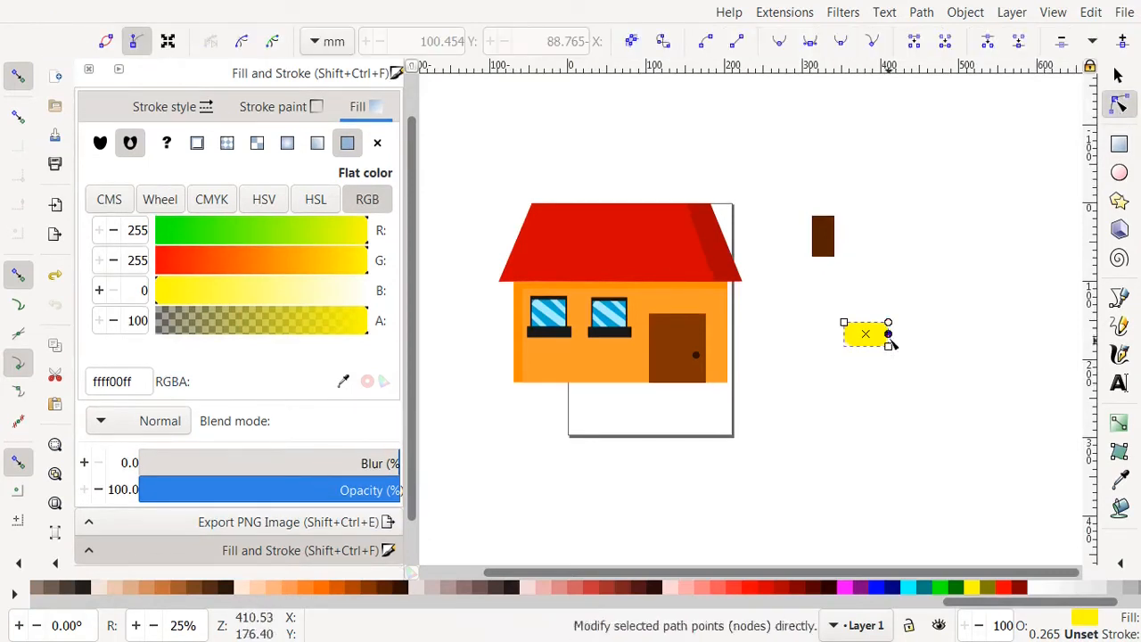
click(386, 587)
click(1119, 77)
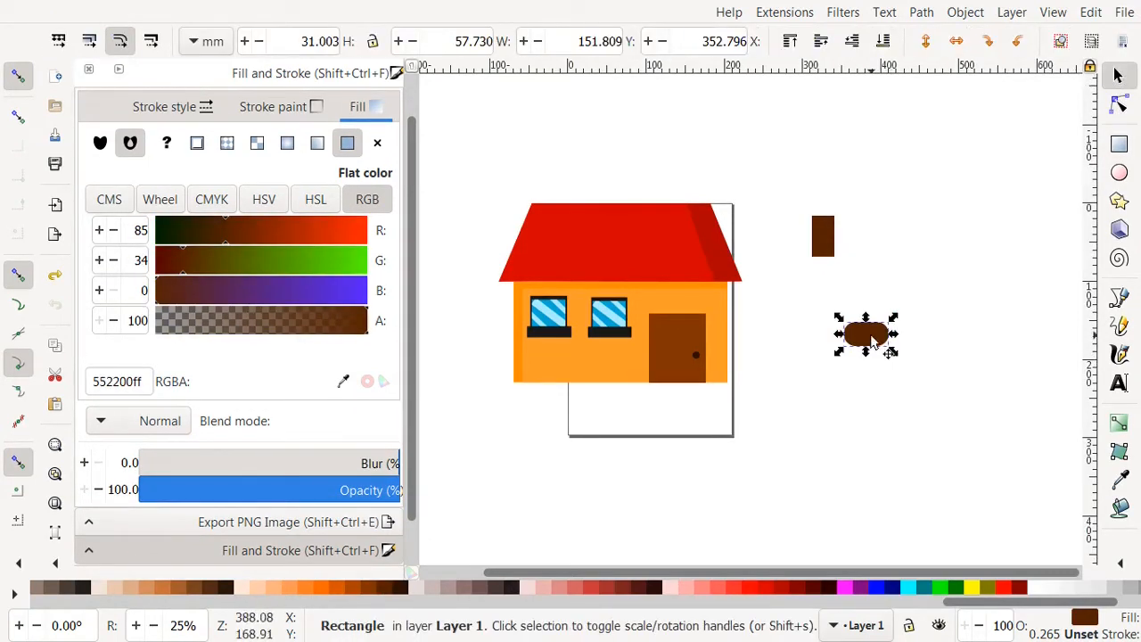
Centre the rounded cap on the top of the chimney rectangle and merge the two shapes with Union
drag(866, 342, 823, 223)
drag(784, 173, 888, 331)
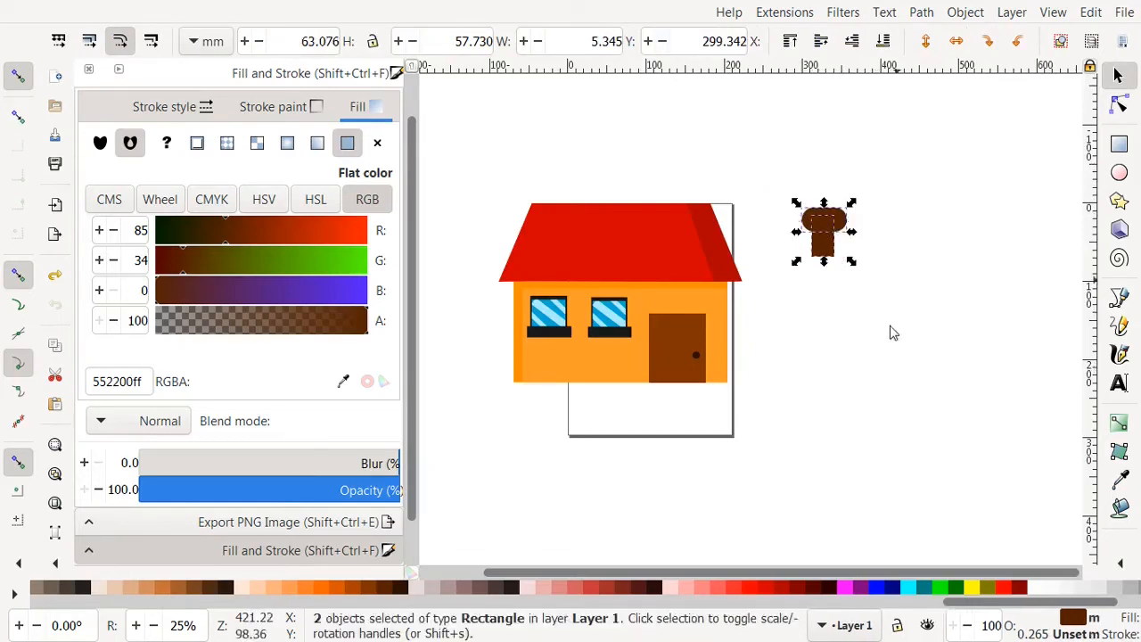
click(921, 12)
click(897, 106)
click(843, 258)
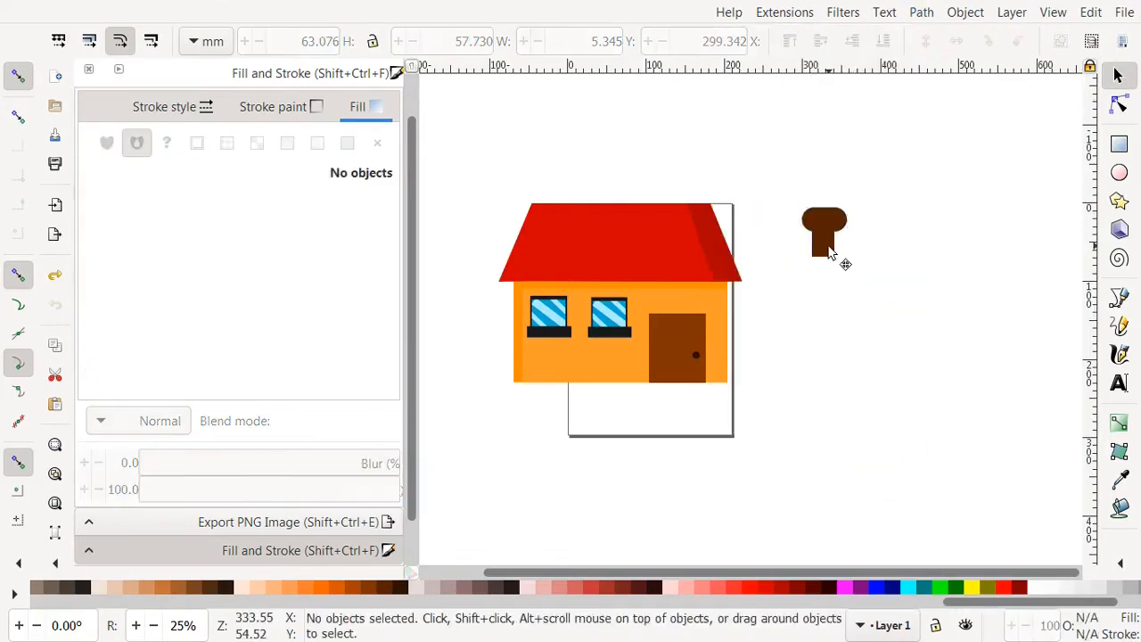
Place the chimney behind the roof's top edge near its right end and scale it to about 50 by 55 mm
click(829, 254)
drag(829, 254, 691, 219)
click(828, 292)
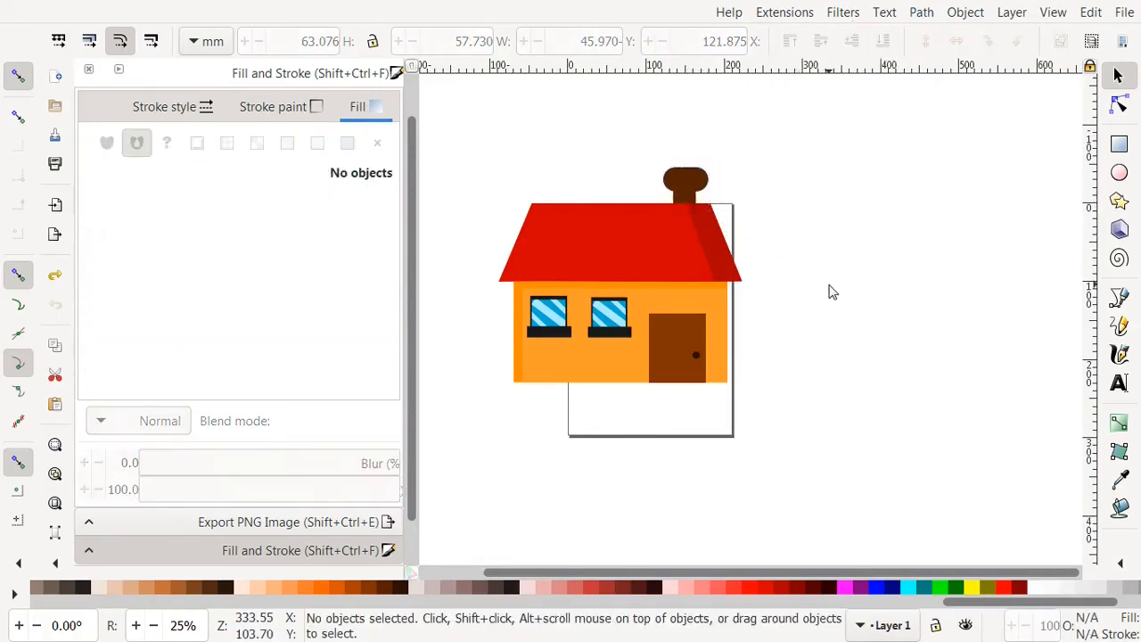
click(699, 183)
drag(713, 163, 710, 168)
click(793, 301)
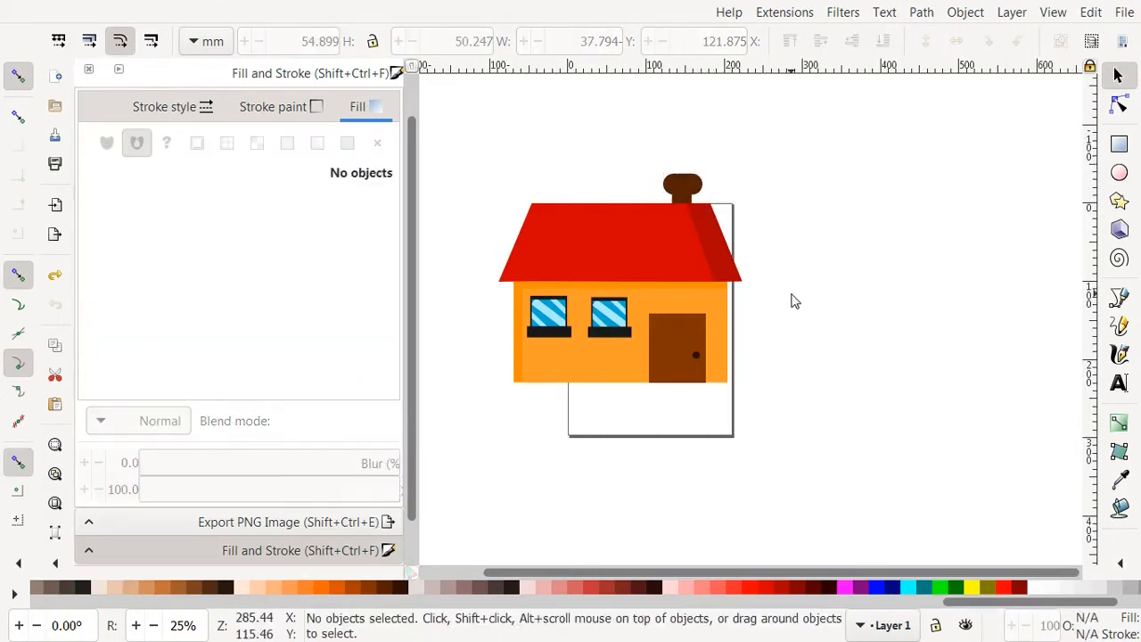
Draw a wide ellipse about 459 by 189 mm over the lower half of the house and fill it with green 44AA00
click(1118, 175)
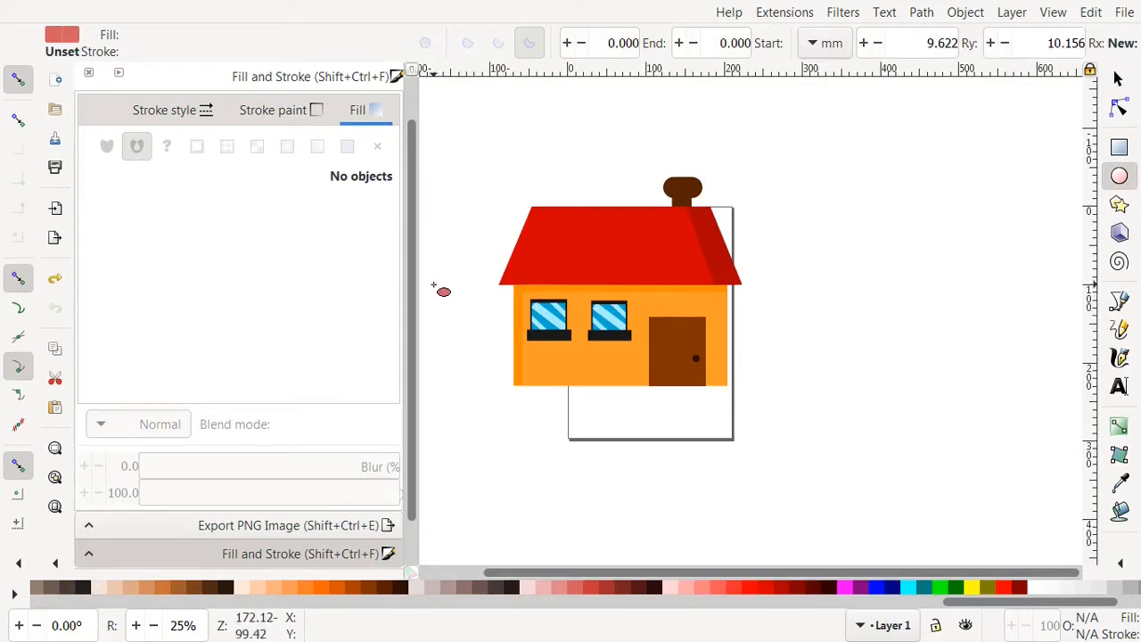
drag(427, 297, 784, 444)
click(928, 603)
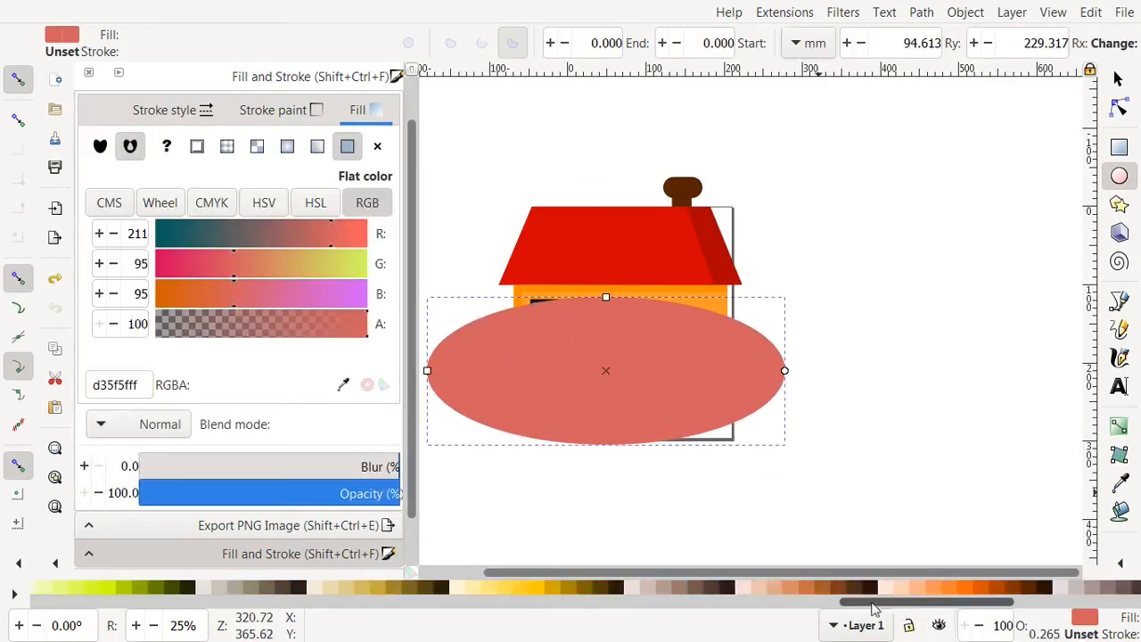
click(822, 603)
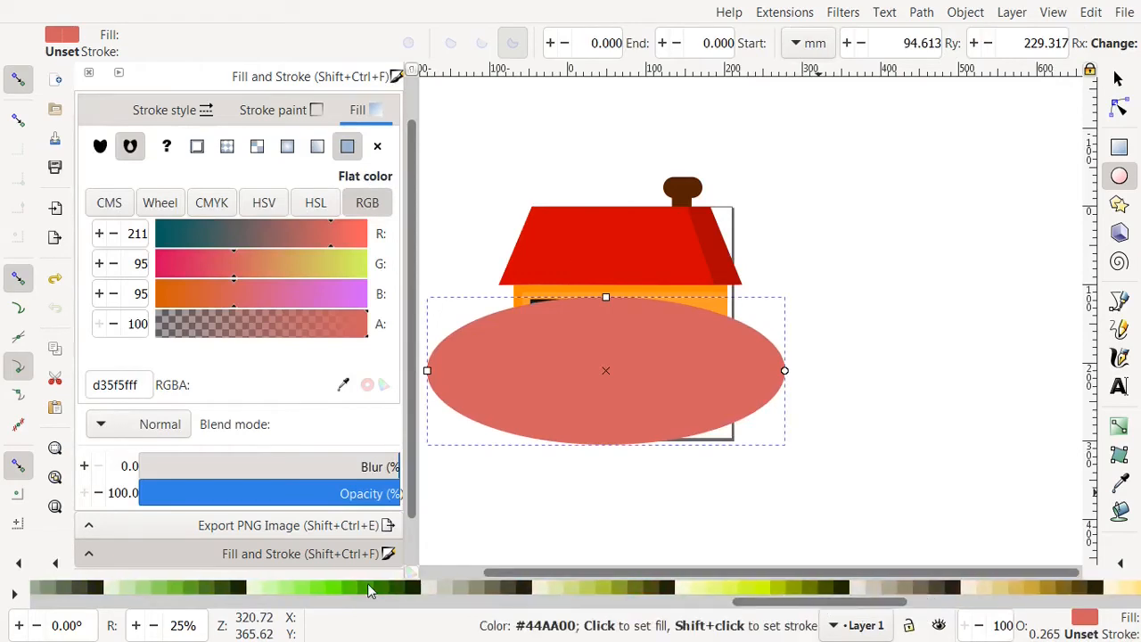
click(377, 587)
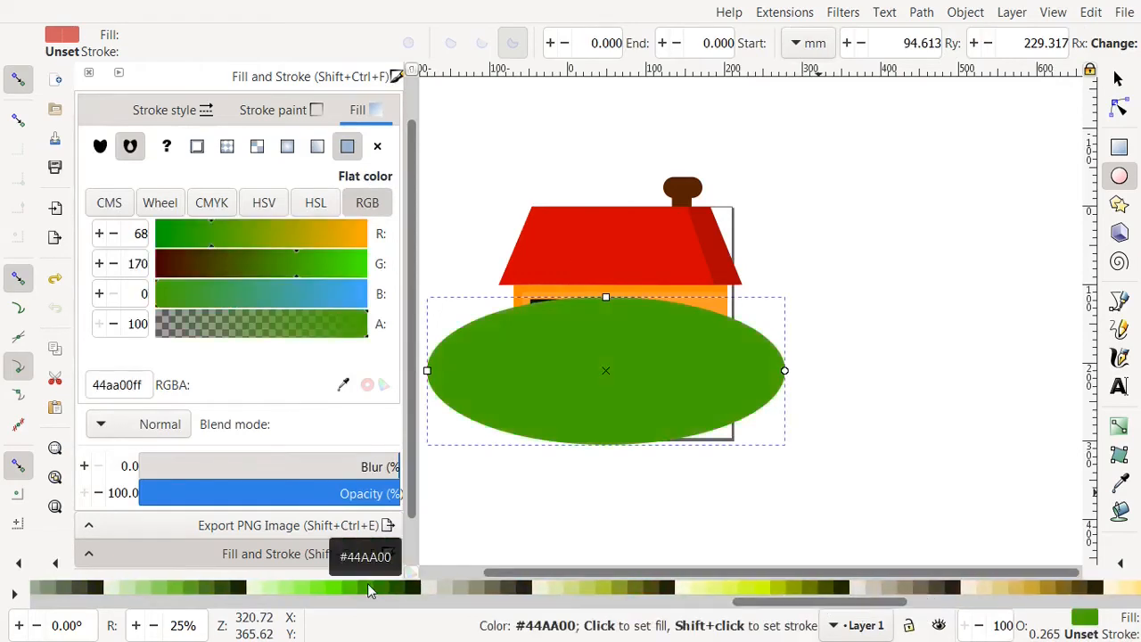
Send the green ellipse behind the house and shift it slightly right so it sits centred under the walls as ground
click(1119, 78)
click(884, 41)
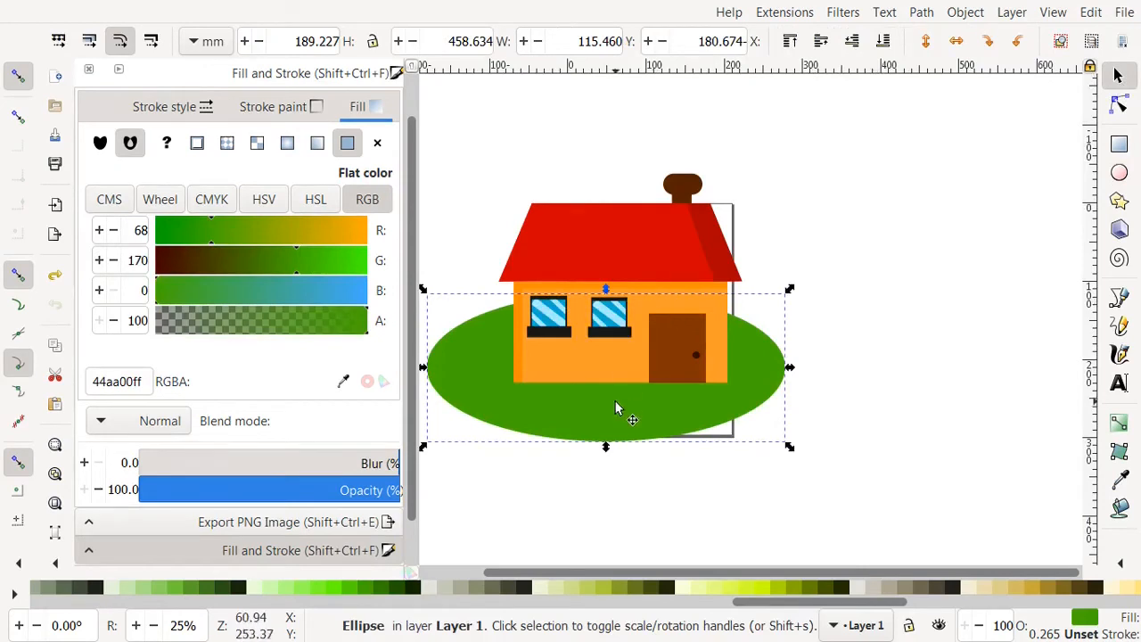
drag(615, 401, 634, 406)
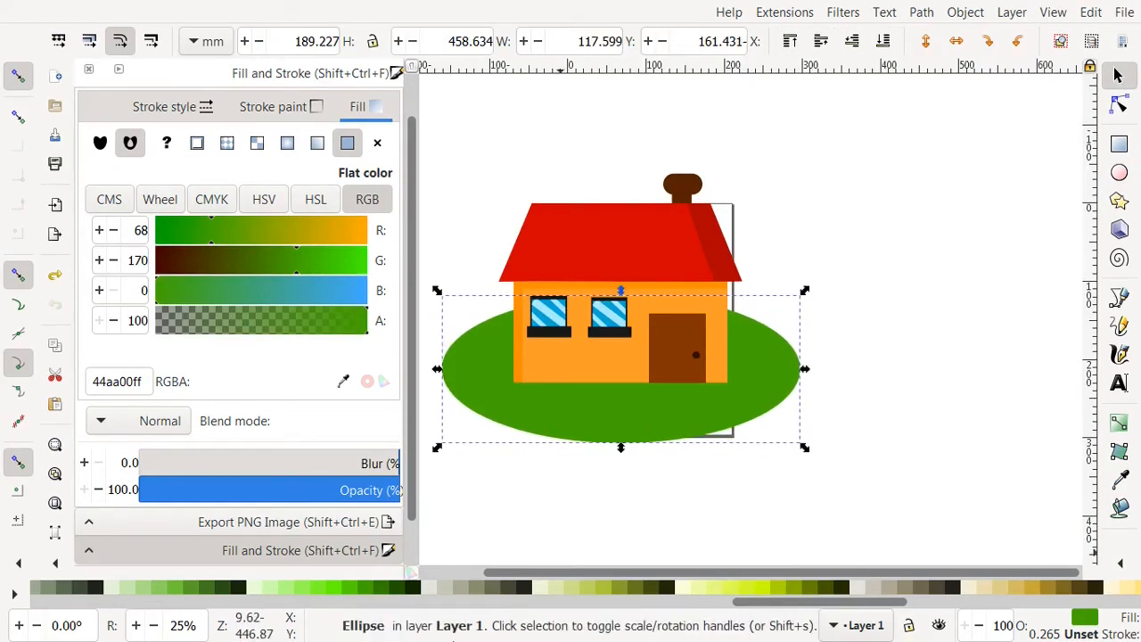
Fill the ground ellipse with dark green 338000 and flatten it to about 149 mm high
click(374, 591)
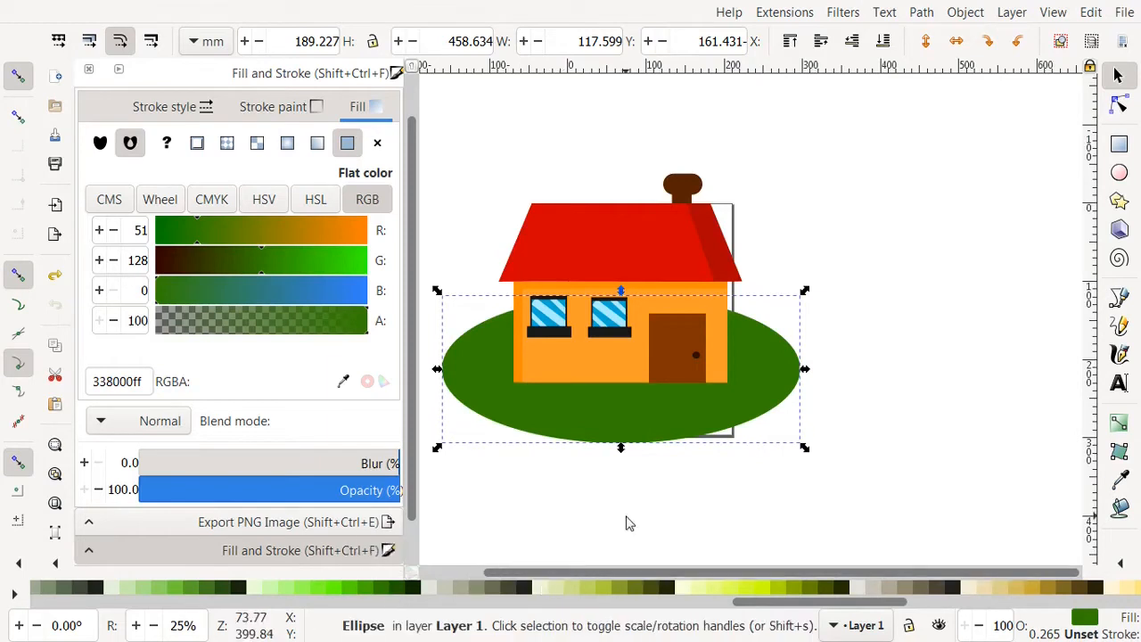
drag(622, 448, 622, 437)
drag(629, 289, 629, 314)
click(729, 508)
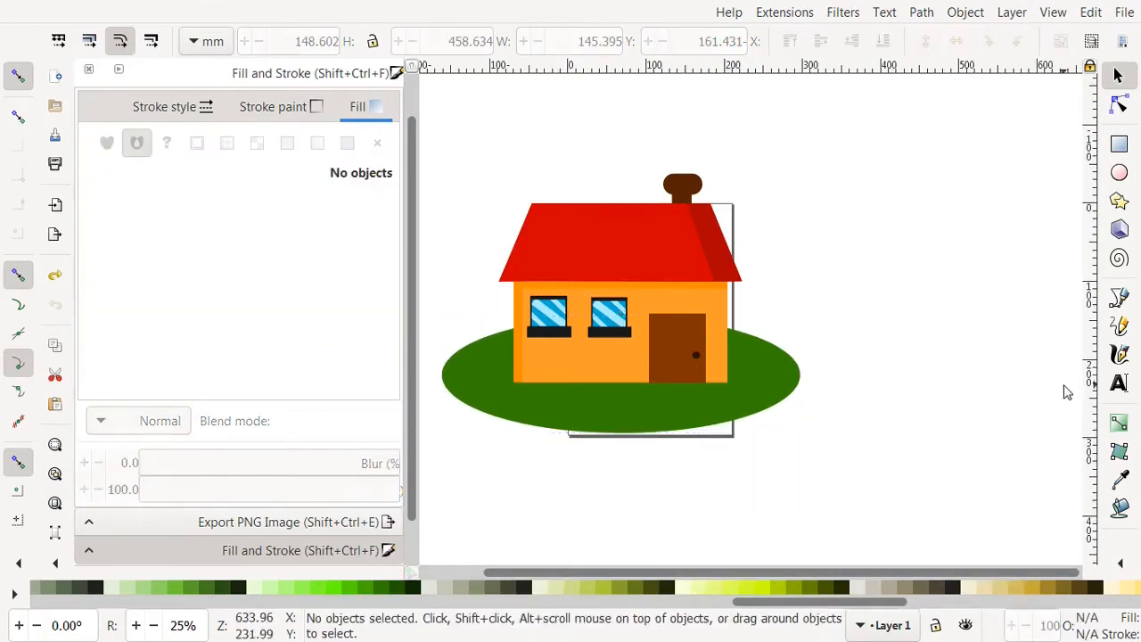
Draw a closed zigzag grass tuft of uneven pointed blades, about 126 by 102 mm, right of the house with the Pen tool
click(1118, 298)
click(836, 419)
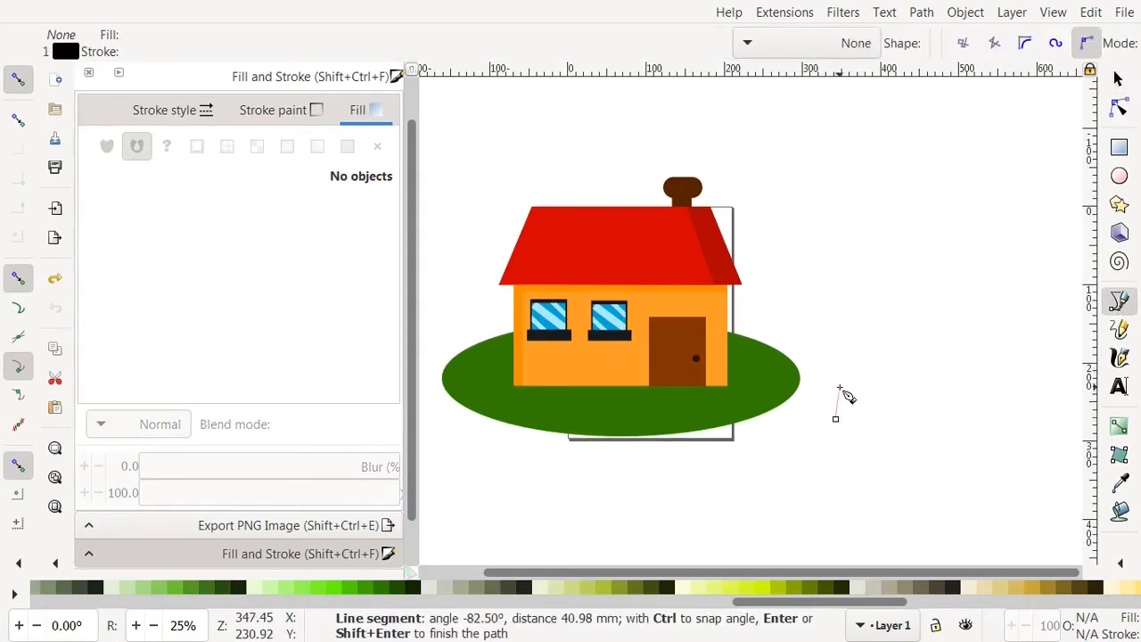
click(849, 416)
click(858, 385)
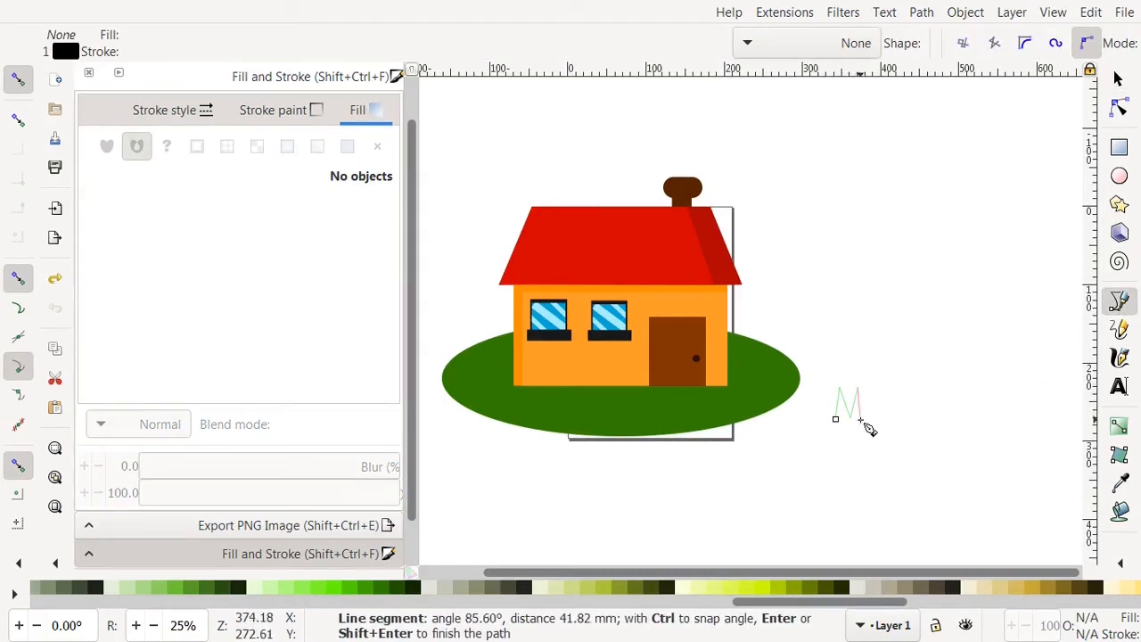
click(862, 412)
click(872, 339)
click(877, 418)
click(886, 396)
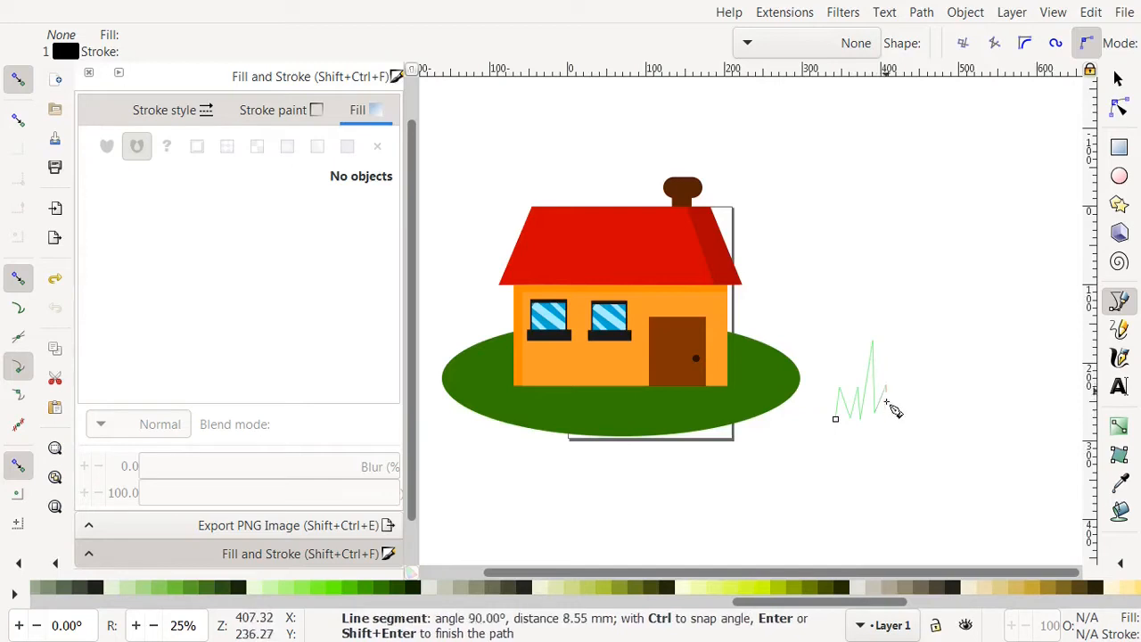
click(890, 415)
click(900, 377)
click(896, 414)
click(907, 363)
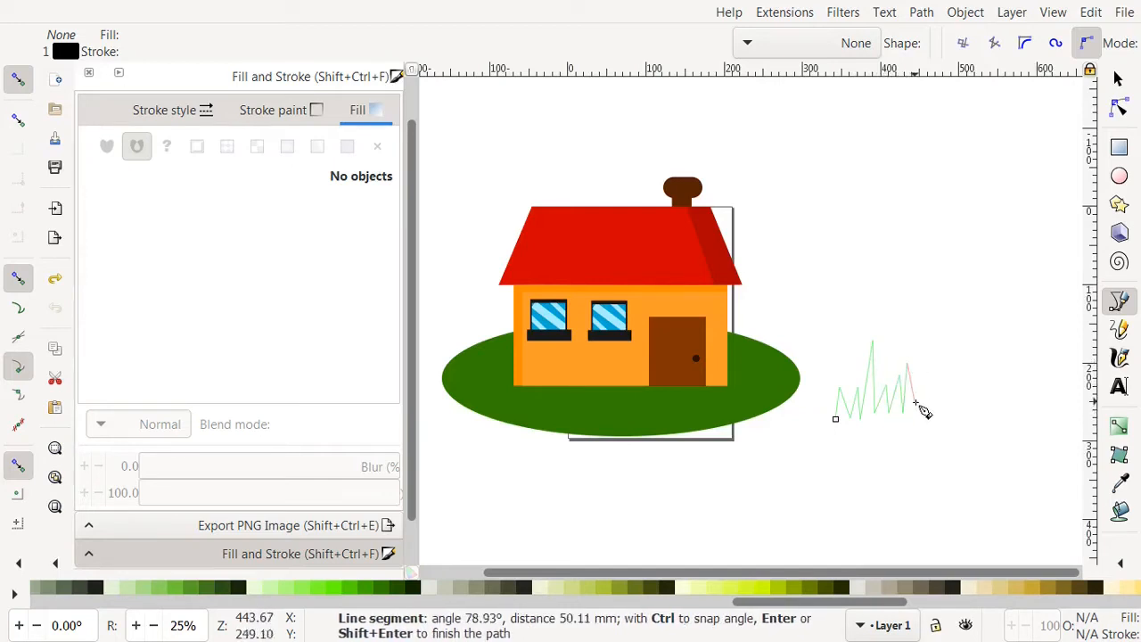
click(914, 414)
click(920, 364)
click(938, 408)
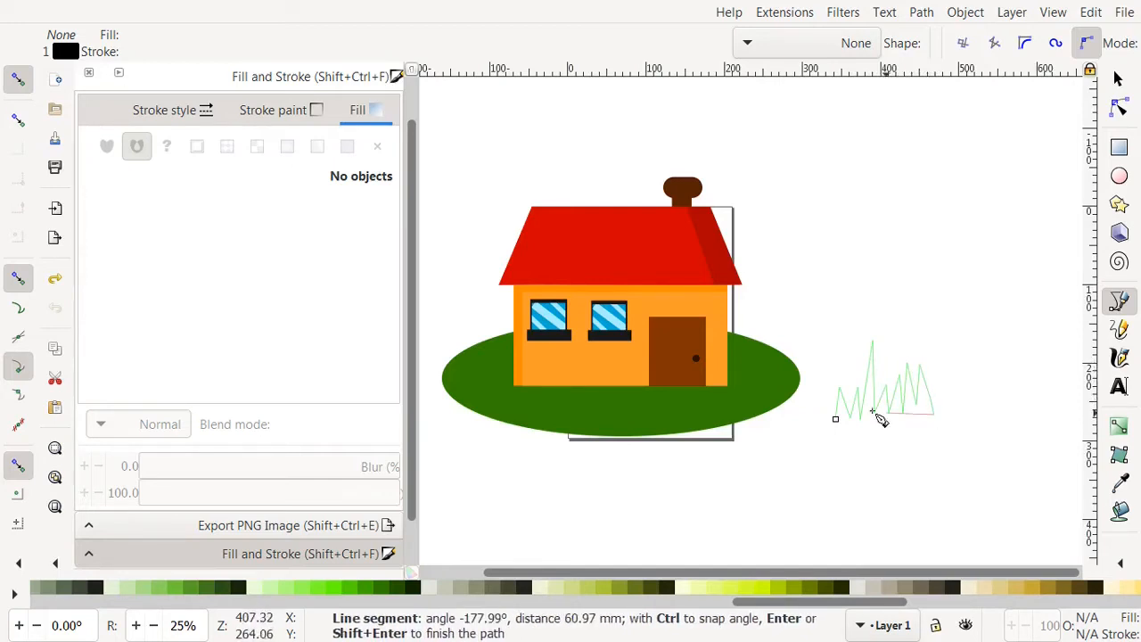
click(836, 418)
Set the grass tuft's stroke width to 0 and fill it with olive green 89a02c
key(s)
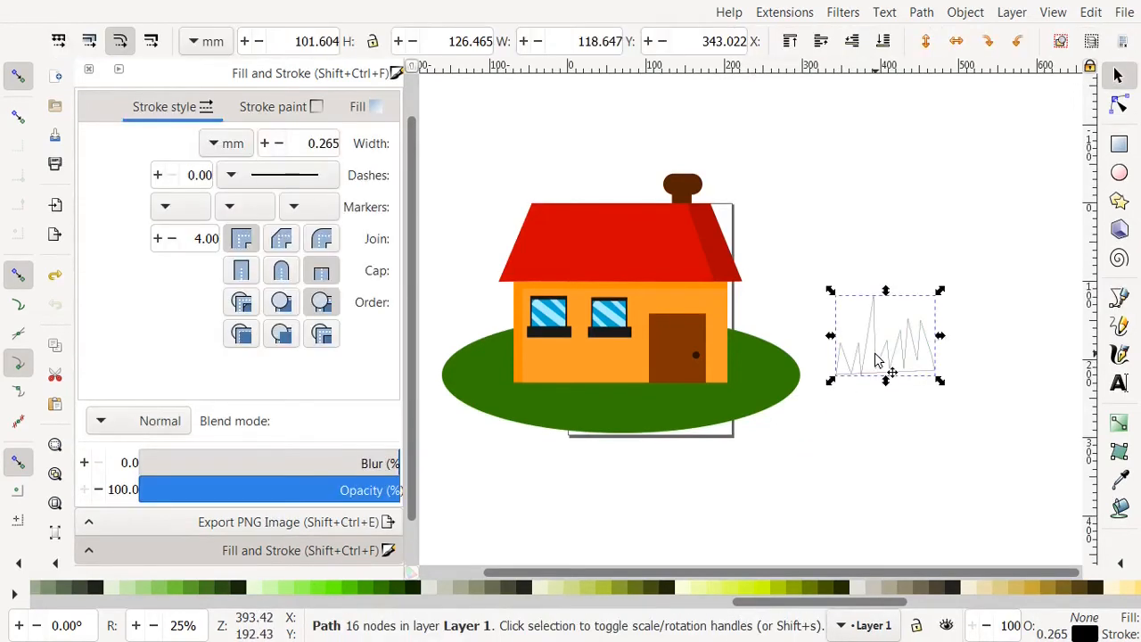
click(279, 145)
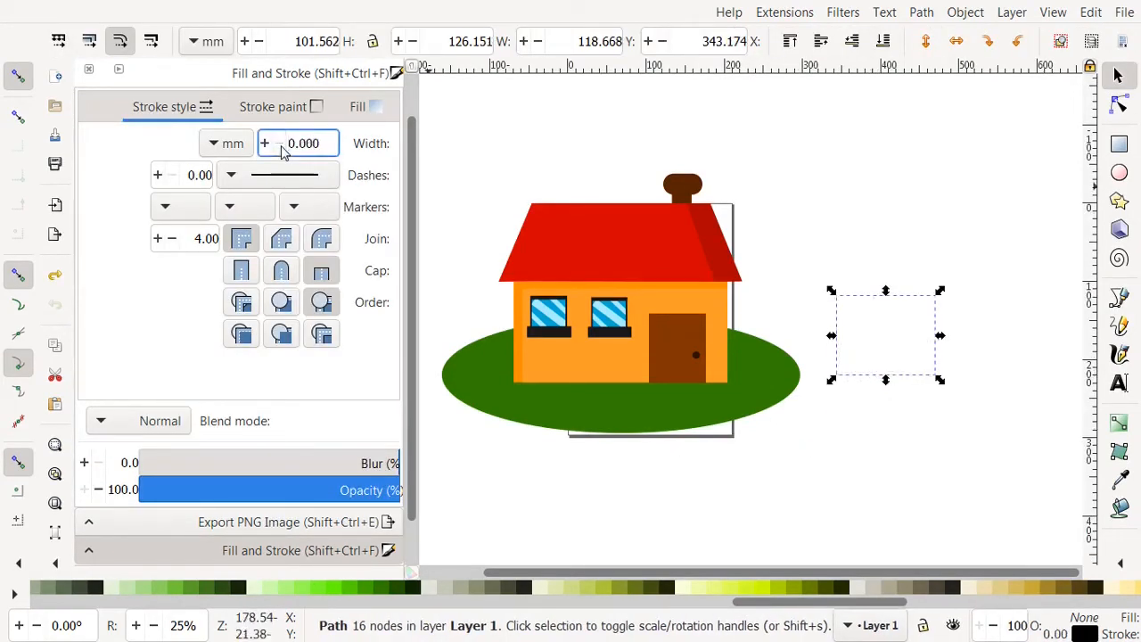
click(359, 107)
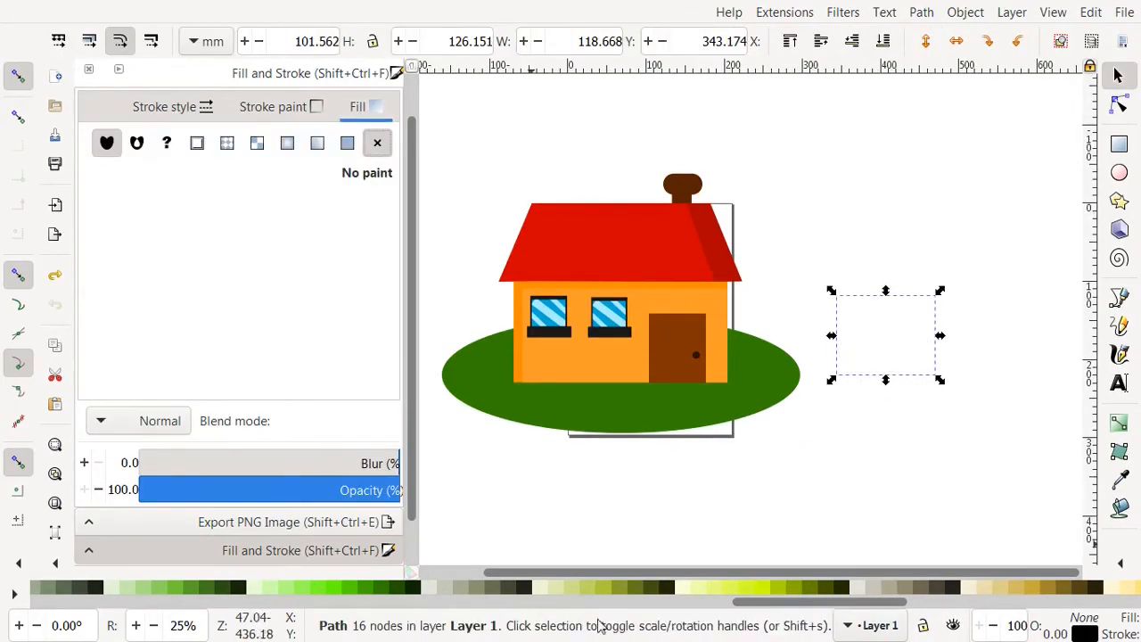
click(331, 587)
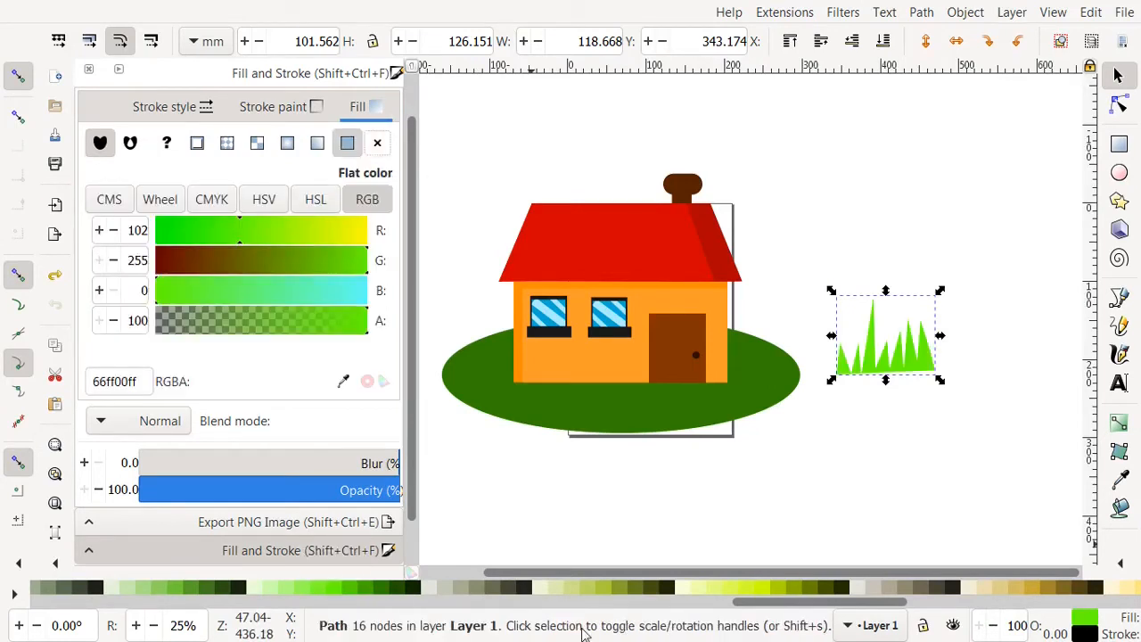
click(612, 591)
Scale the grass tuft down to about 101 mm wide and lower its bottom-right corner node to level the base
drag(940, 290, 929, 312)
click(1120, 106)
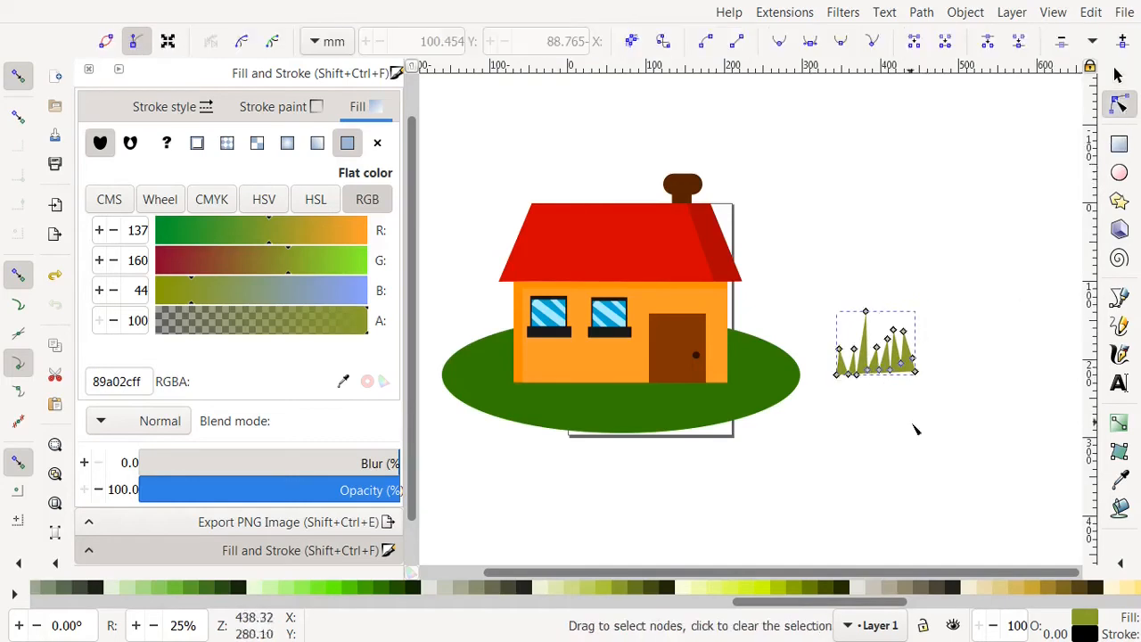
click(916, 376)
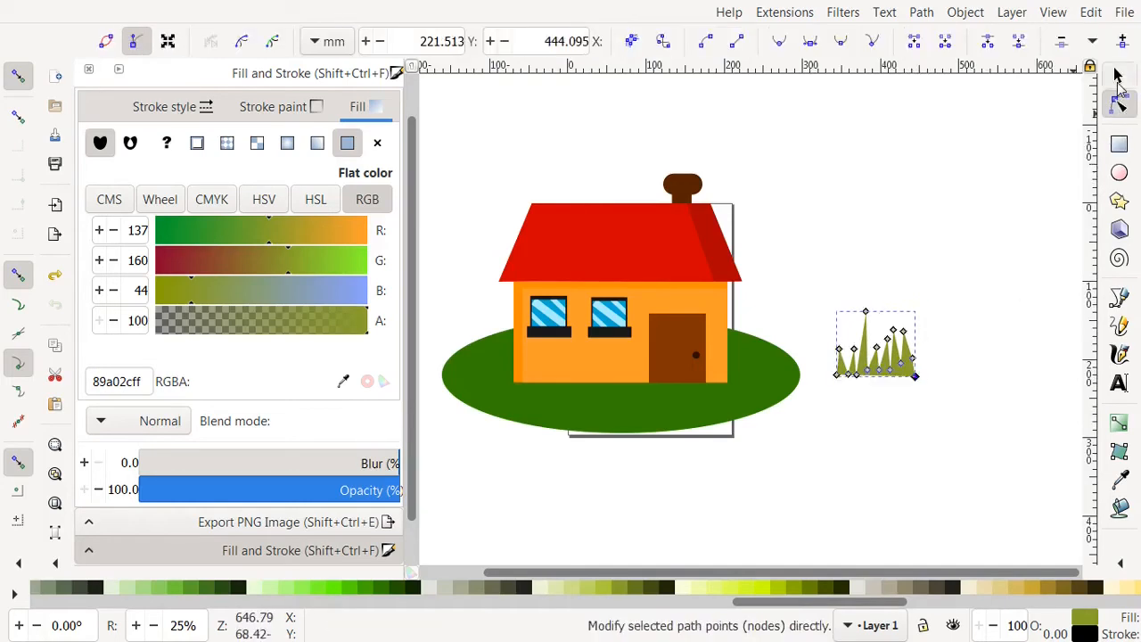
Scale the grass tuft to about 84 by 69 mm and place it on the ground, tucked behind the house's left edge
click(1117, 75)
drag(887, 372, 603, 419)
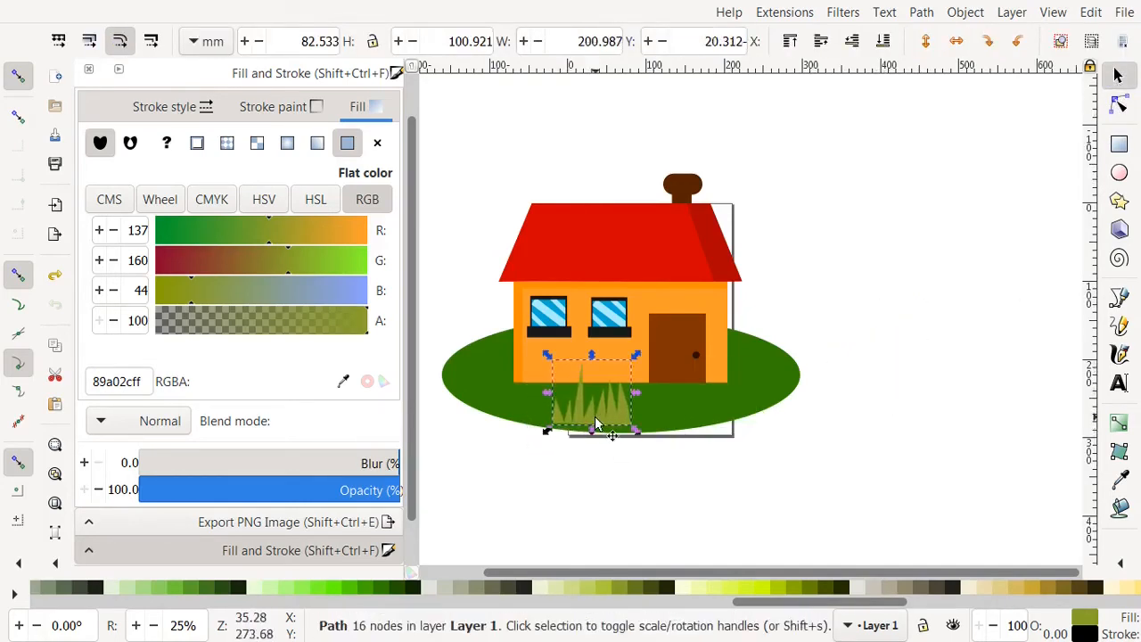
drag(642, 358, 628, 373)
drag(597, 415, 506, 359)
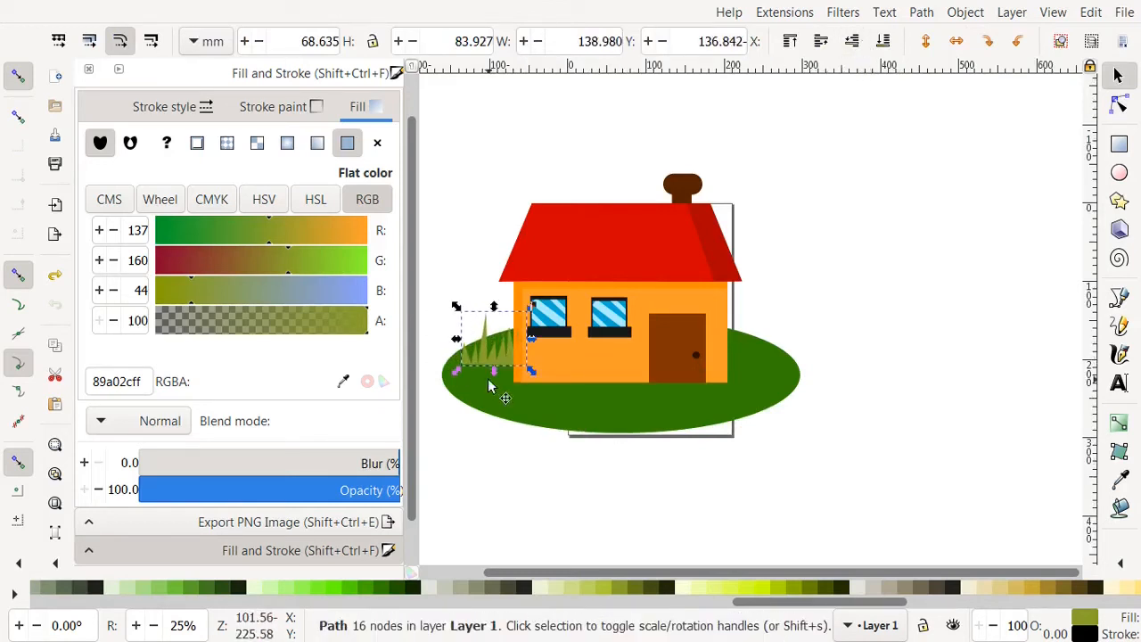
Duplicate the grass tuft to the right of the ground and draw a rectangle about 124 by 133 mm over the copy's right half
key(ctrl+d)
drag(500, 365, 844, 444)
click(1119, 143)
drag(836, 362, 934, 463)
key(s)
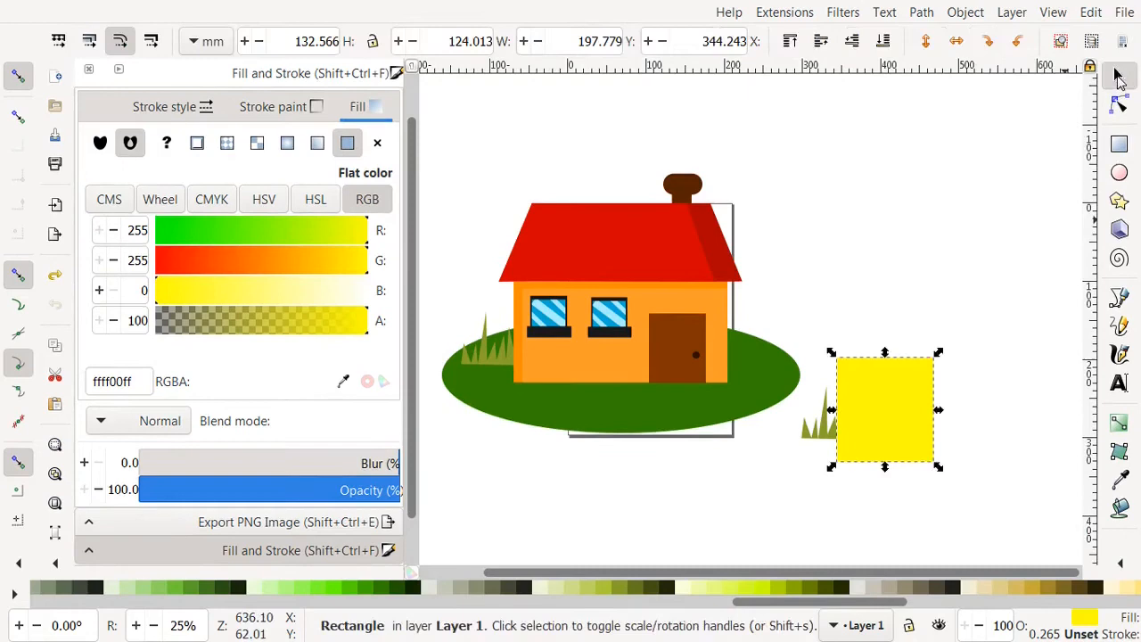
Cut the rectangle out of the grass copy with Difference and place the trimmed tuft on the ground right of the door
shift+click(821, 440)
click(921, 13)
click(904, 132)
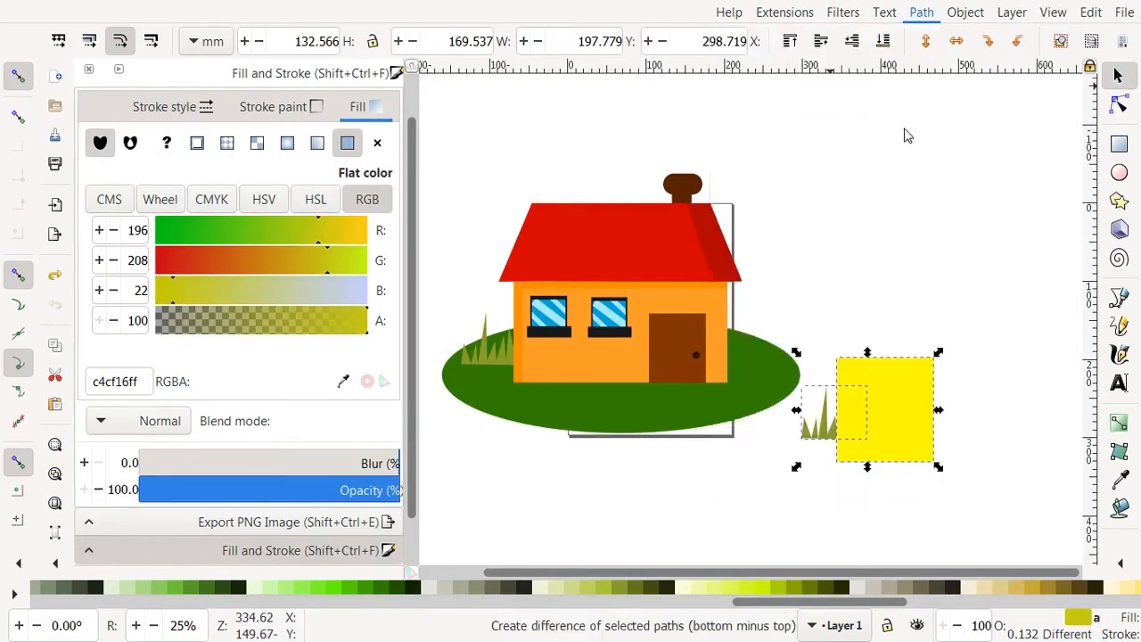
drag(818, 381, 772, 385)
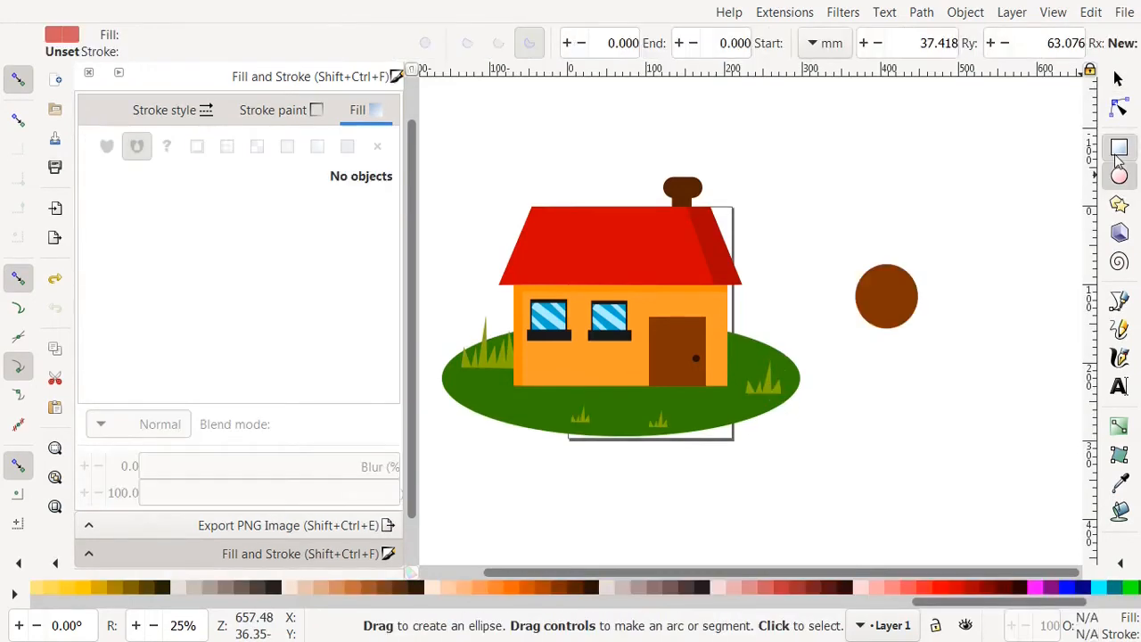
Draw a rectangle about 125 mm wide over the brown circle's lower part and subtract it with Difference to leave a flat-bottomed dome
click(1120, 145)
drag(836, 311, 934, 366)
click(1119, 78)
shift+click(911, 287)
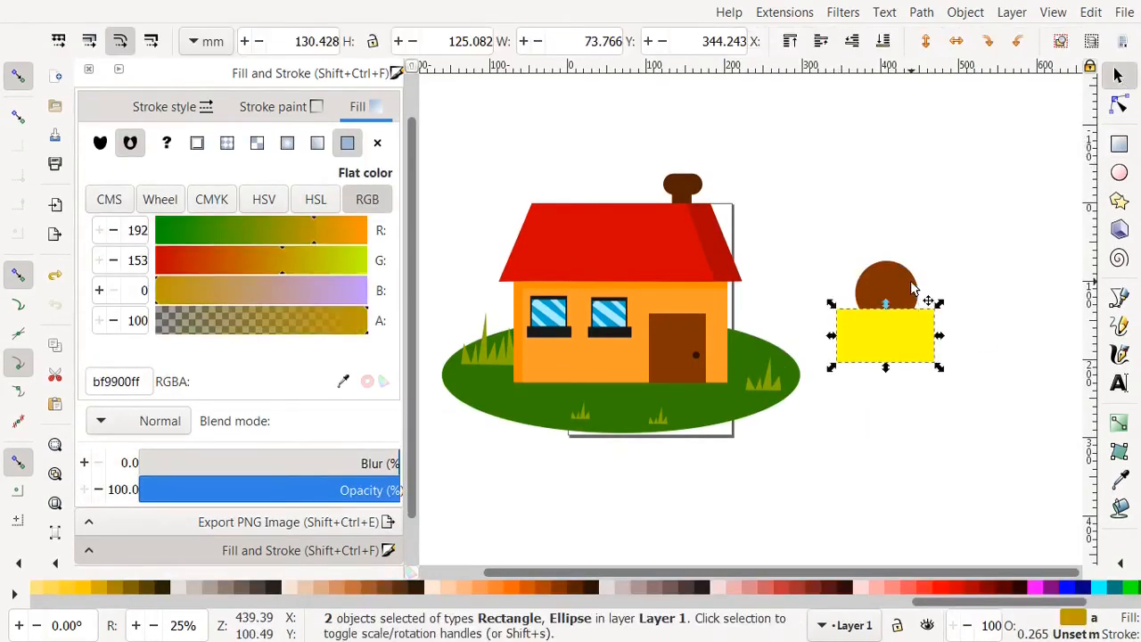
click(918, 11)
click(889, 132)
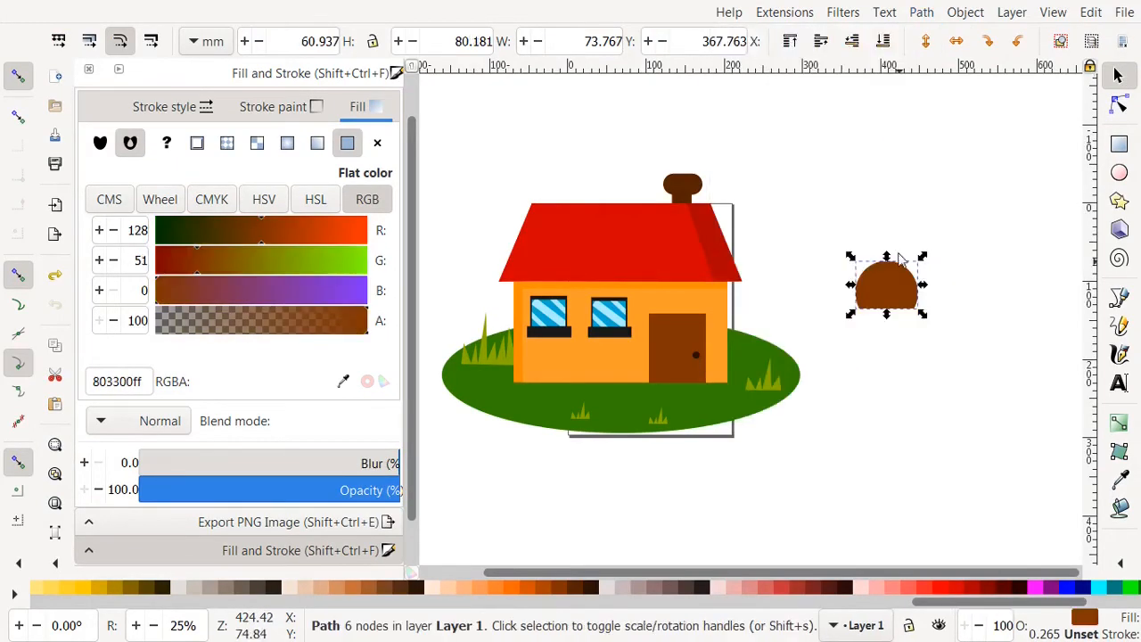
Scale the brown dome down, duplicate it, and place one copy as a rock at the house's lower-left corner
drag(922, 257, 552, 392)
key(ctrl+d)
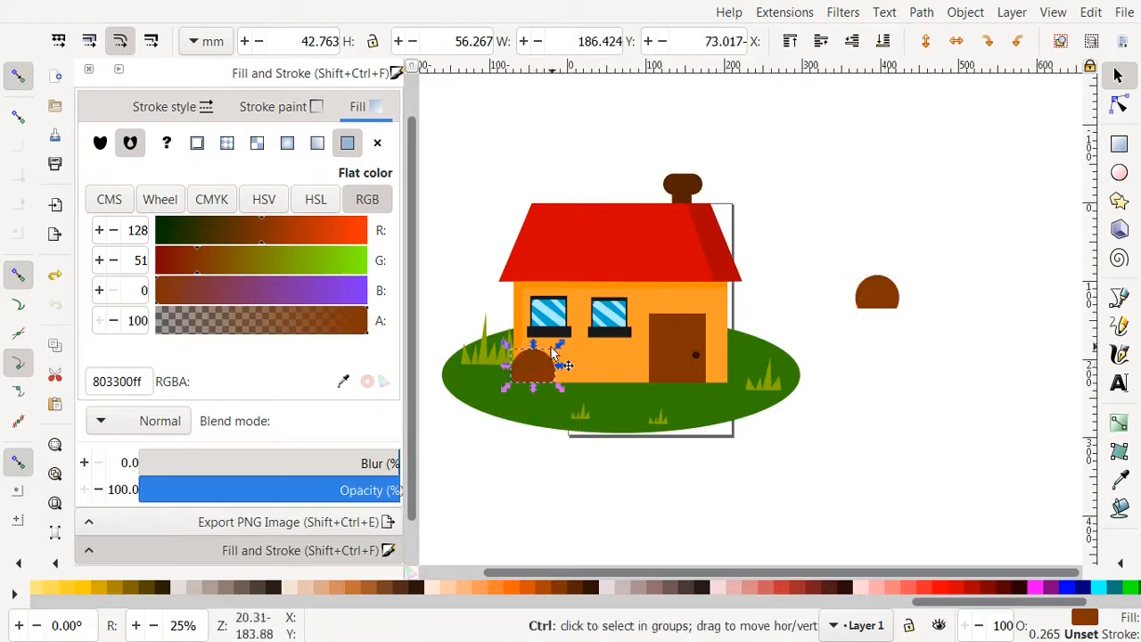
drag(555, 345, 537, 398)
Scale the other brown dome to about 32 by 25 mm and place it as a smaller rock just right of the first
click(876, 295)
drag(904, 273, 565, 369)
click(972, 237)
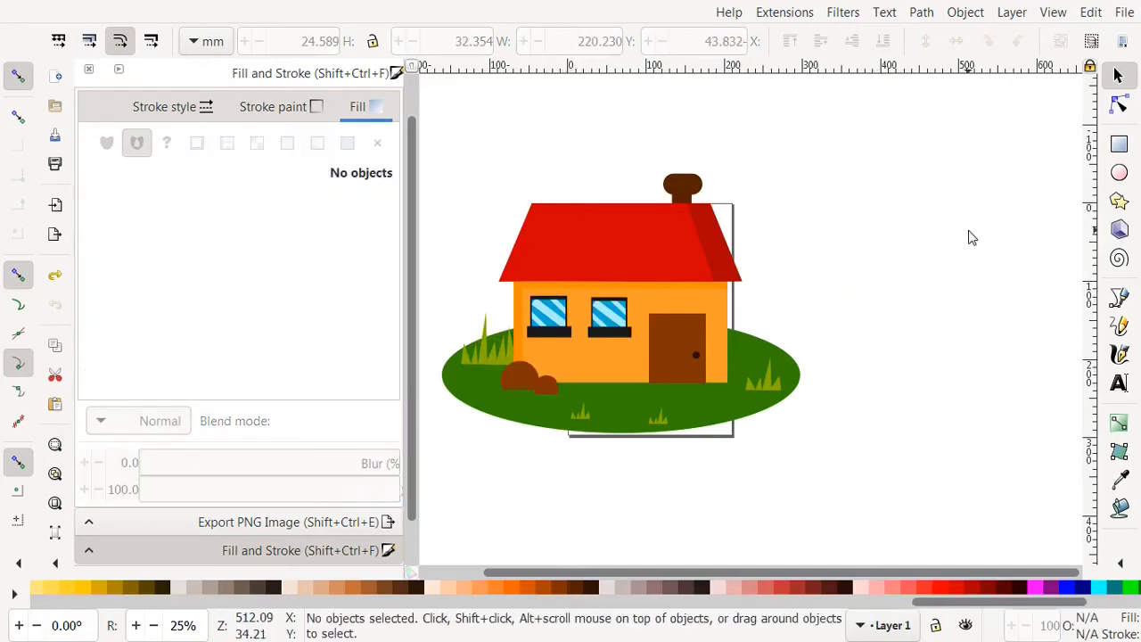
Draw a second, wider closed zigzag grass shape with seven uneven blades in the empty area right of the house
click(1119, 298)
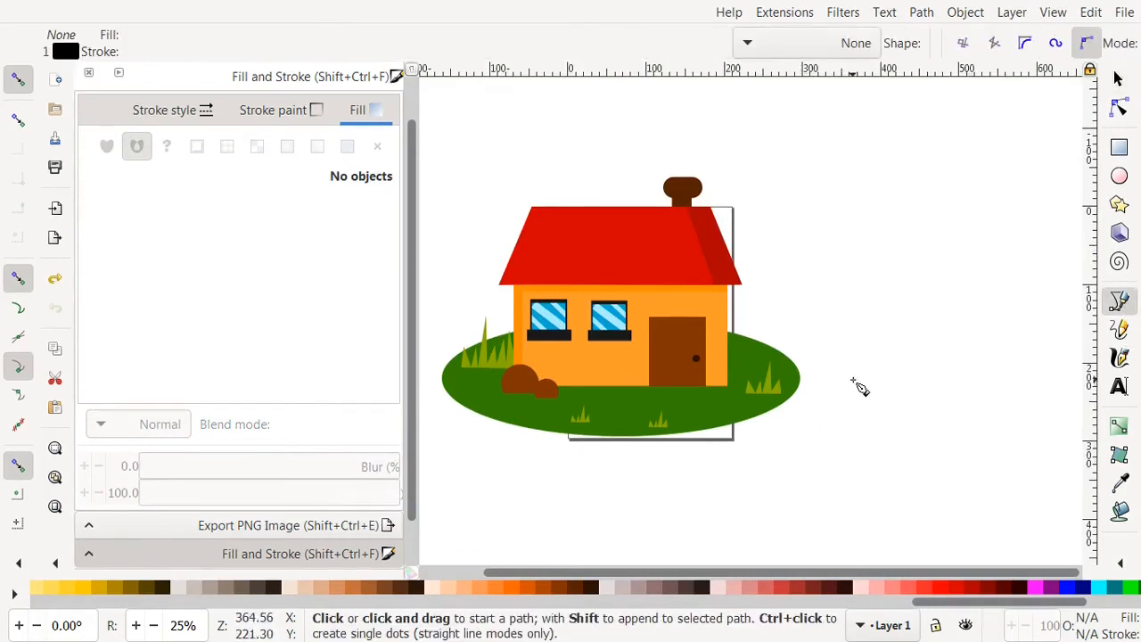
click(853, 380)
click(860, 350)
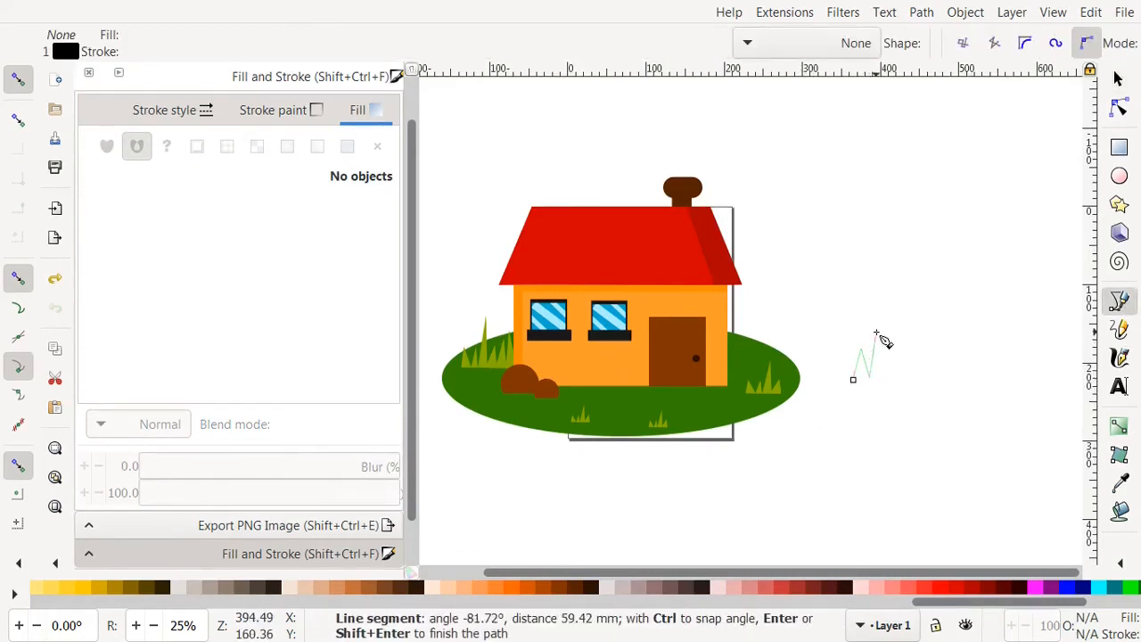
click(876, 332)
click(888, 380)
click(902, 381)
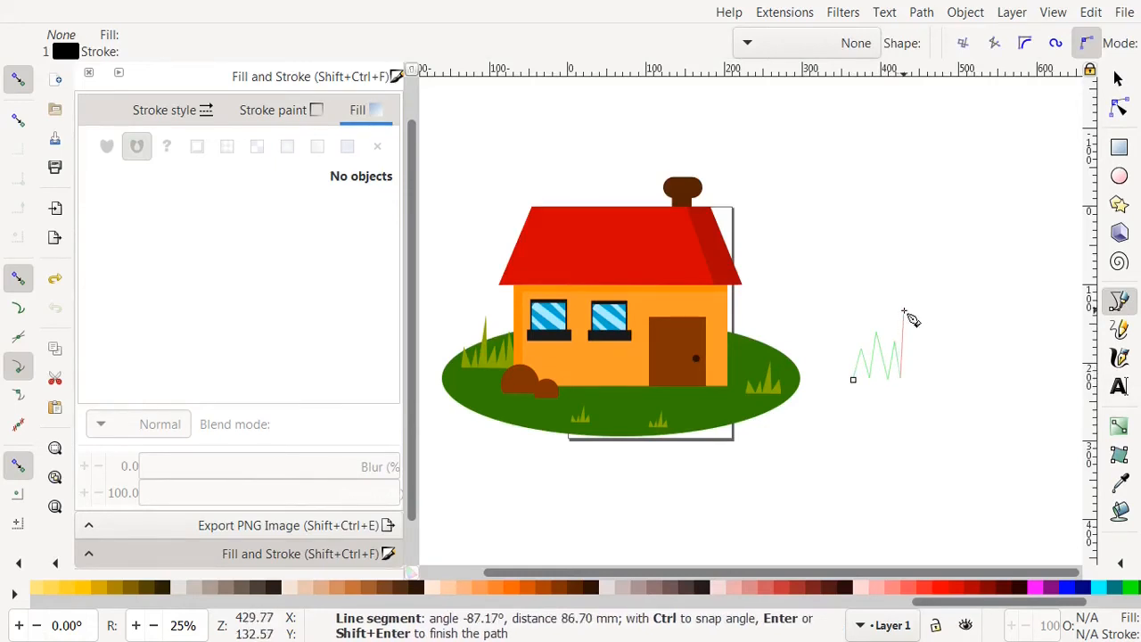
click(904, 312)
click(912, 380)
click(922, 343)
click(931, 378)
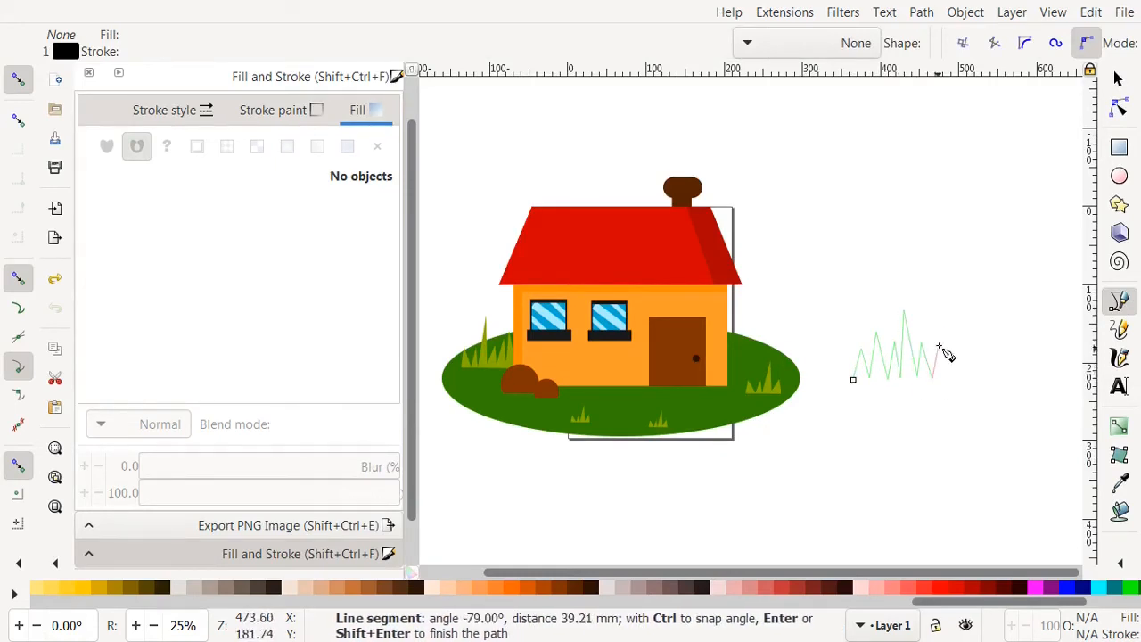
click(942, 319)
click(948, 377)
click(954, 314)
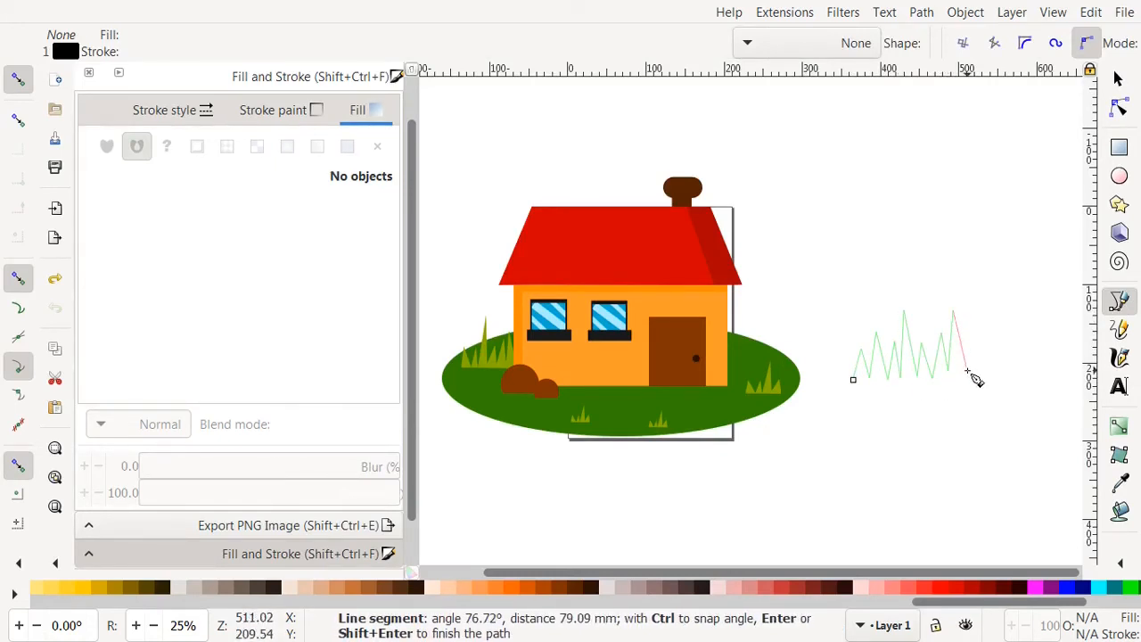
click(967, 370)
click(973, 342)
click(985, 381)
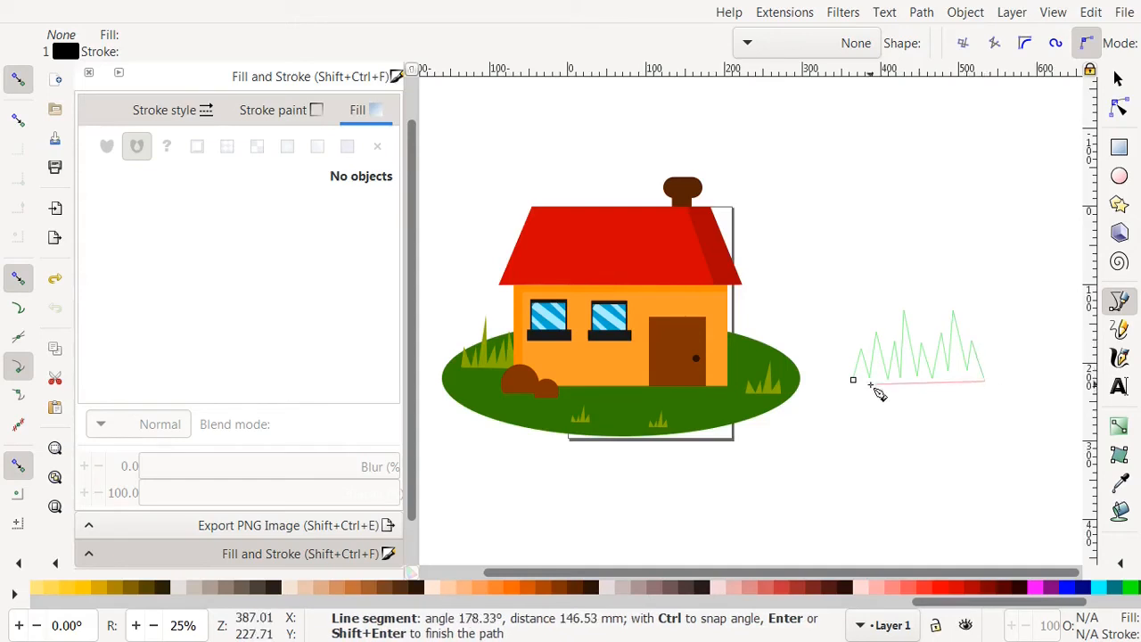
click(852, 379)
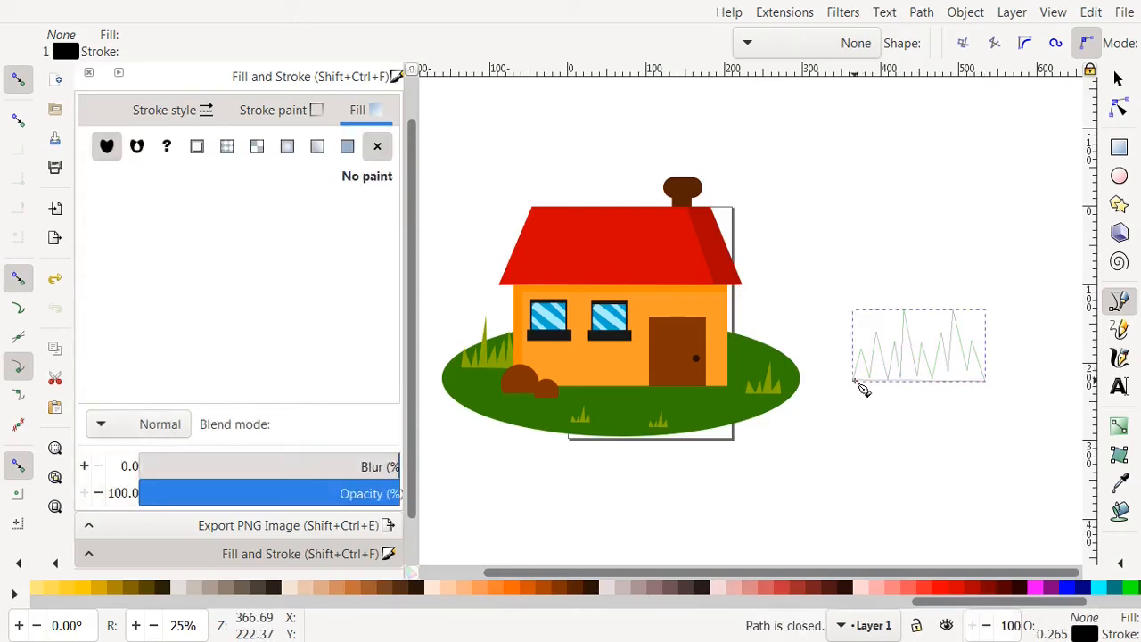
Remove the new grass shape's outline by setting its stroke width to 0 and give it a flat 008000 green fill
click(1119, 80)
click(272, 106)
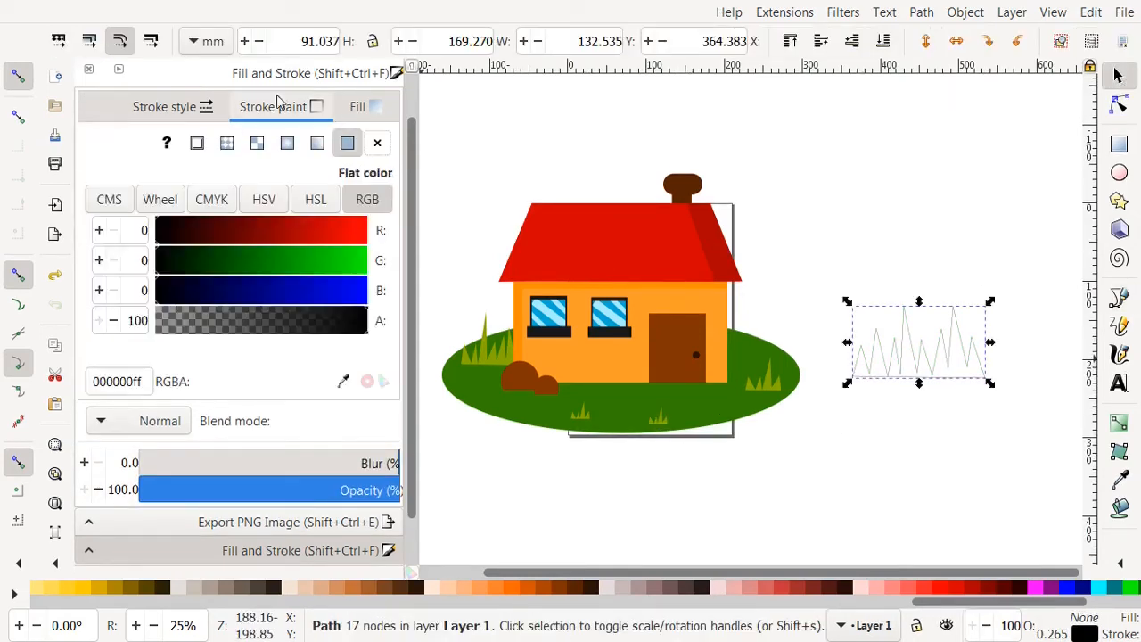
click(205, 107)
text(0.265)
key(Return)
click(358, 106)
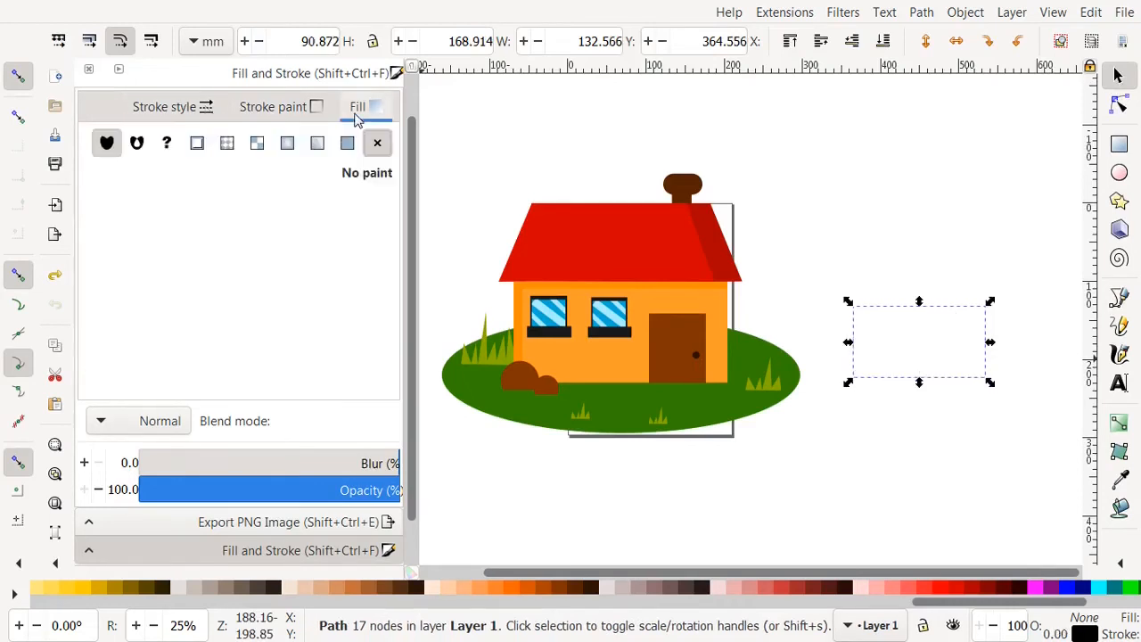
click(348, 143)
scroll(526, 588, left, 5)
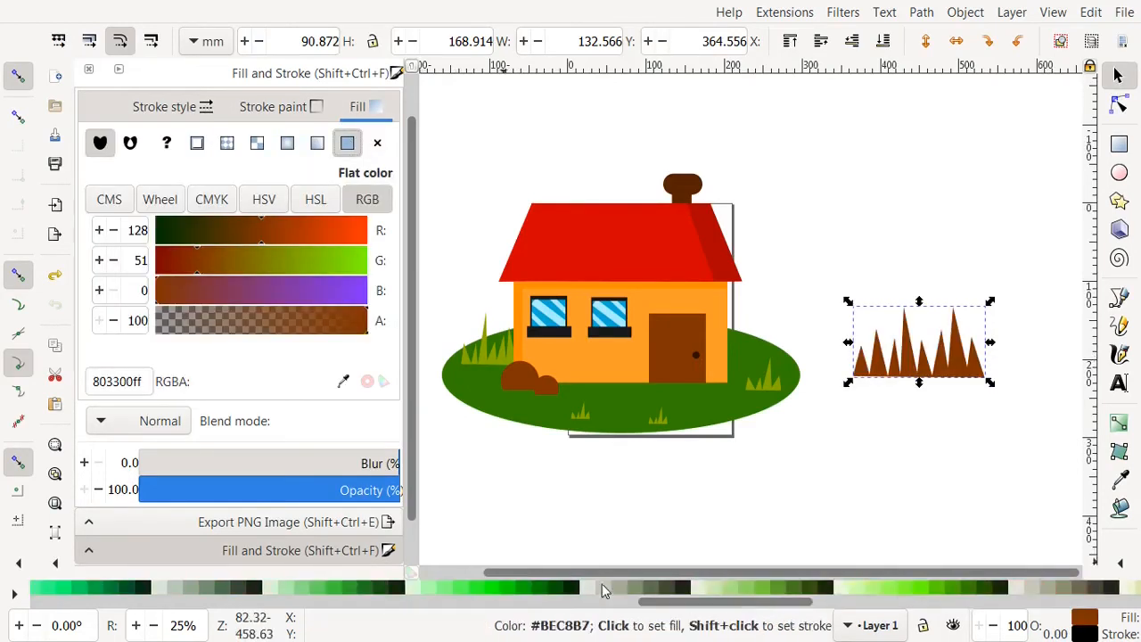
click(526, 590)
click(543, 590)
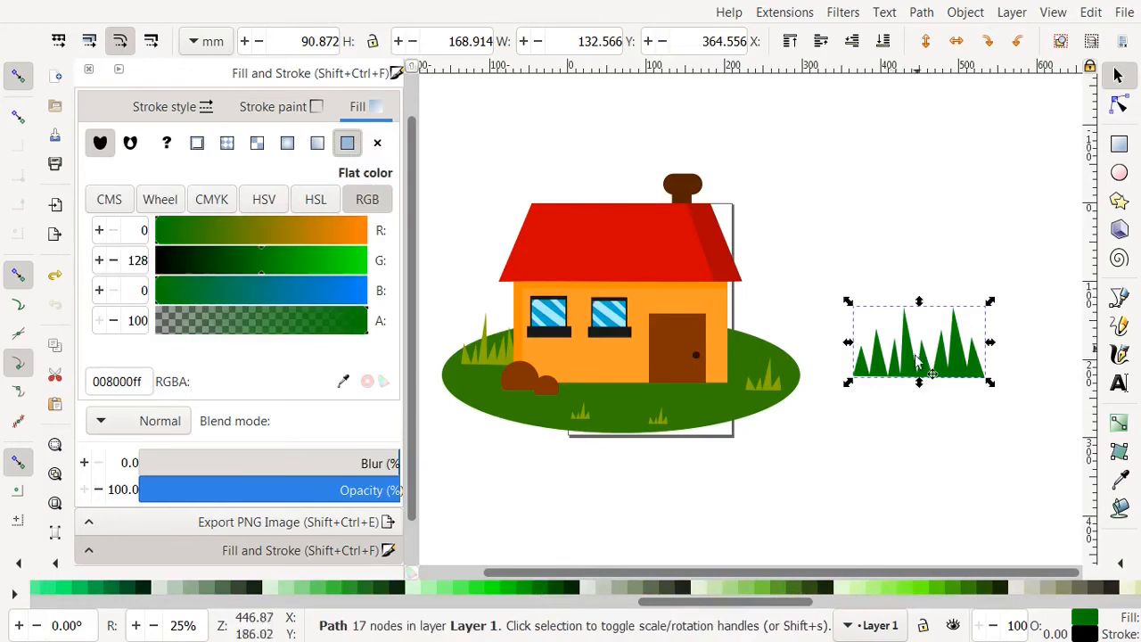
Flatten the grass shape to about 32 mm tall and place it across the front of the rocks, filled with 88aa00
drag(919, 302, 919, 317)
drag(936, 368, 553, 399)
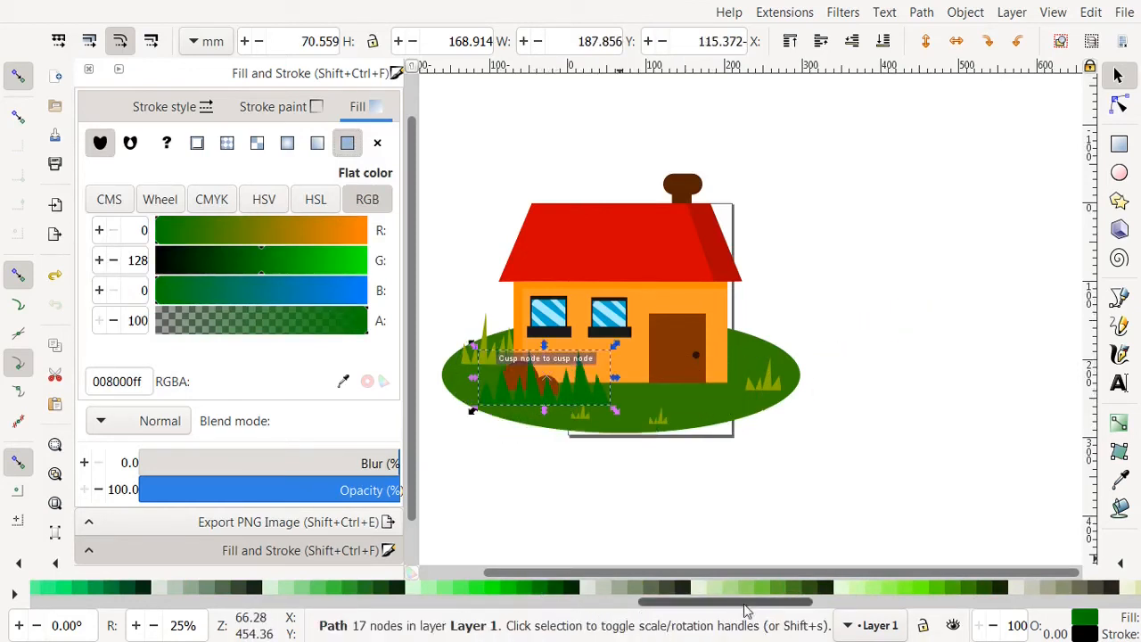
click(584, 588)
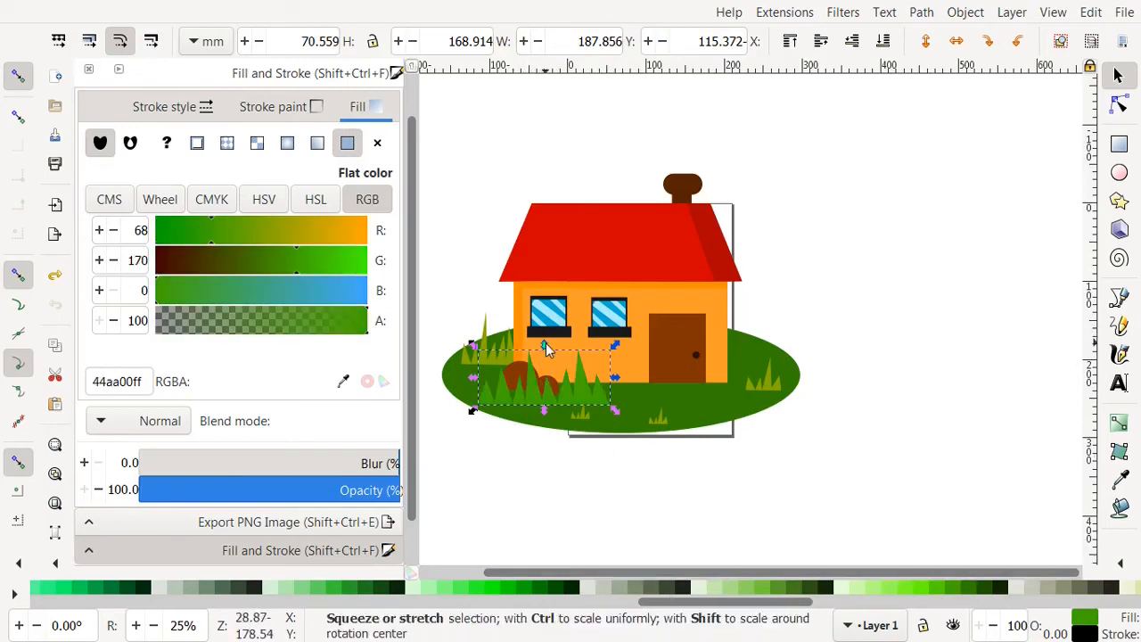
click(544, 410)
drag(557, 410, 559, 522)
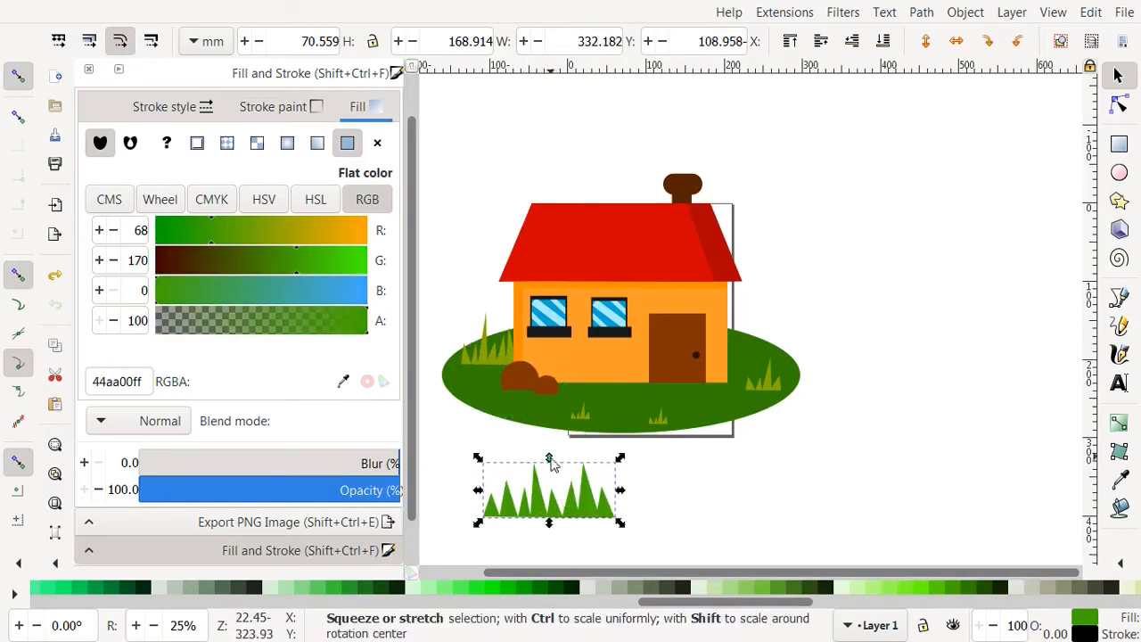
drag(551, 461, 562, 387)
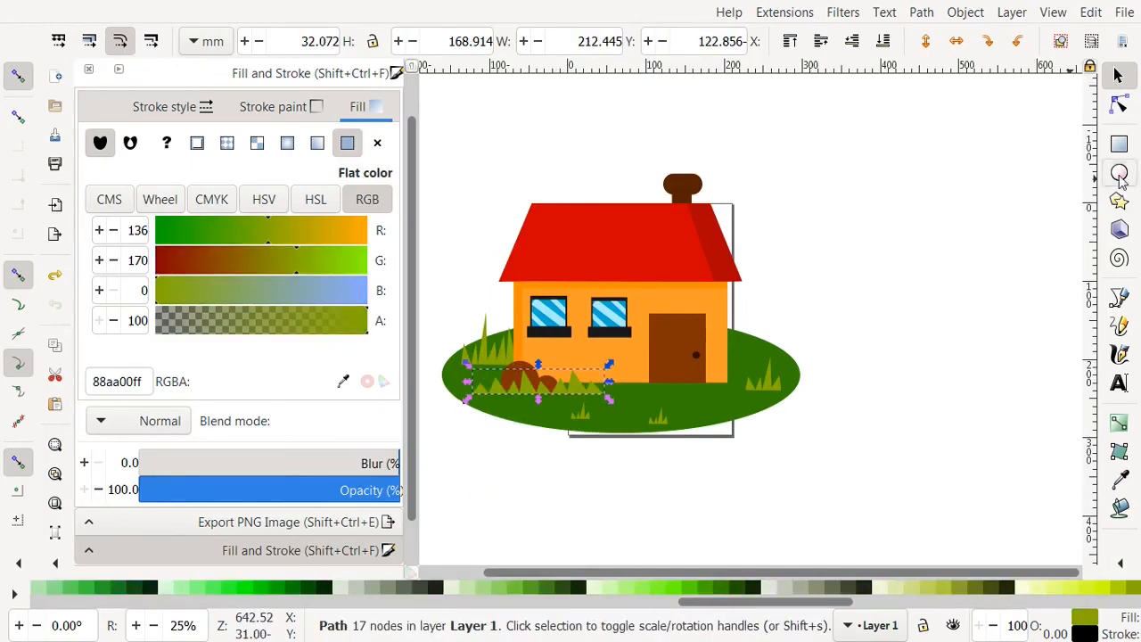
Draw a sky ellipse about 464 by 365 mm over the house and fill it with blue 37abc8
click(1120, 176)
drag(441, 125, 803, 408)
click(664, 605)
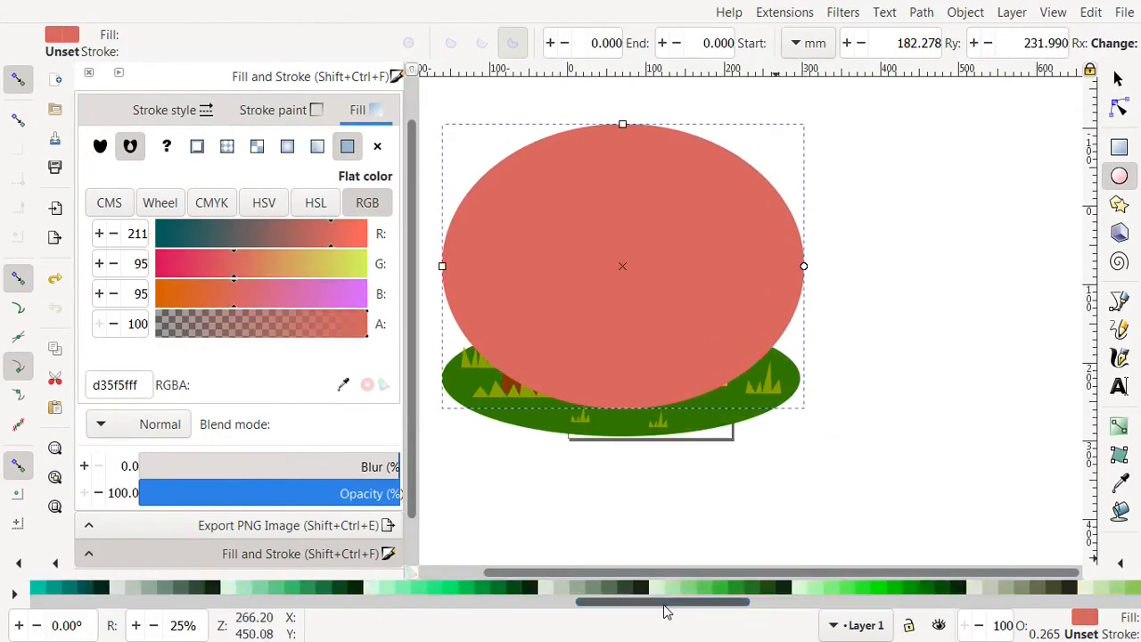
click(532, 601)
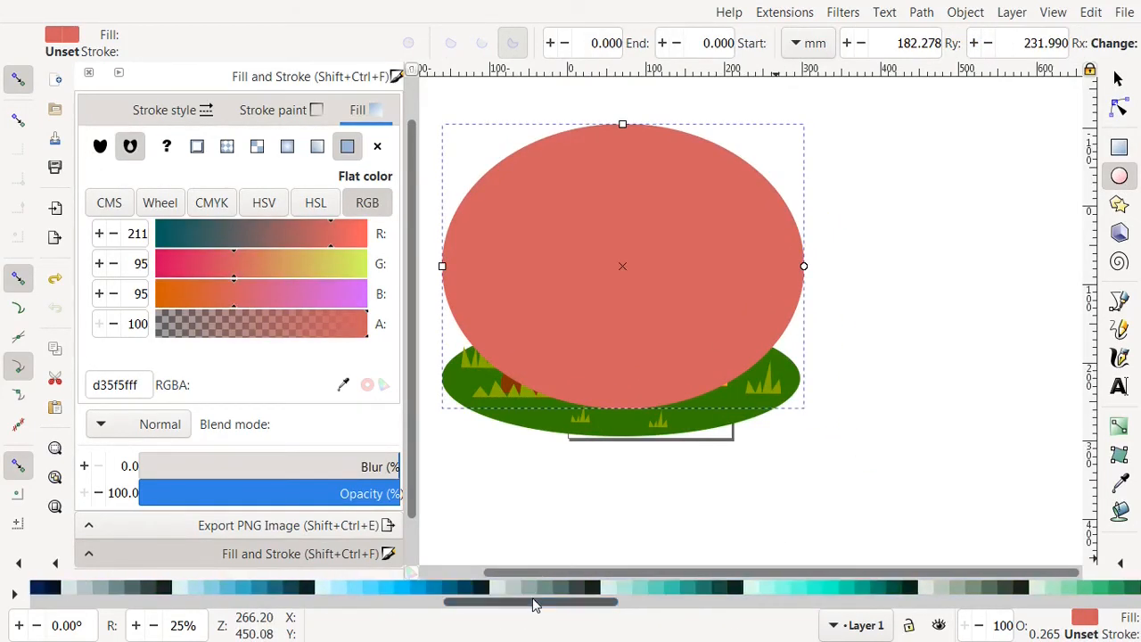
click(419, 589)
click(407, 590)
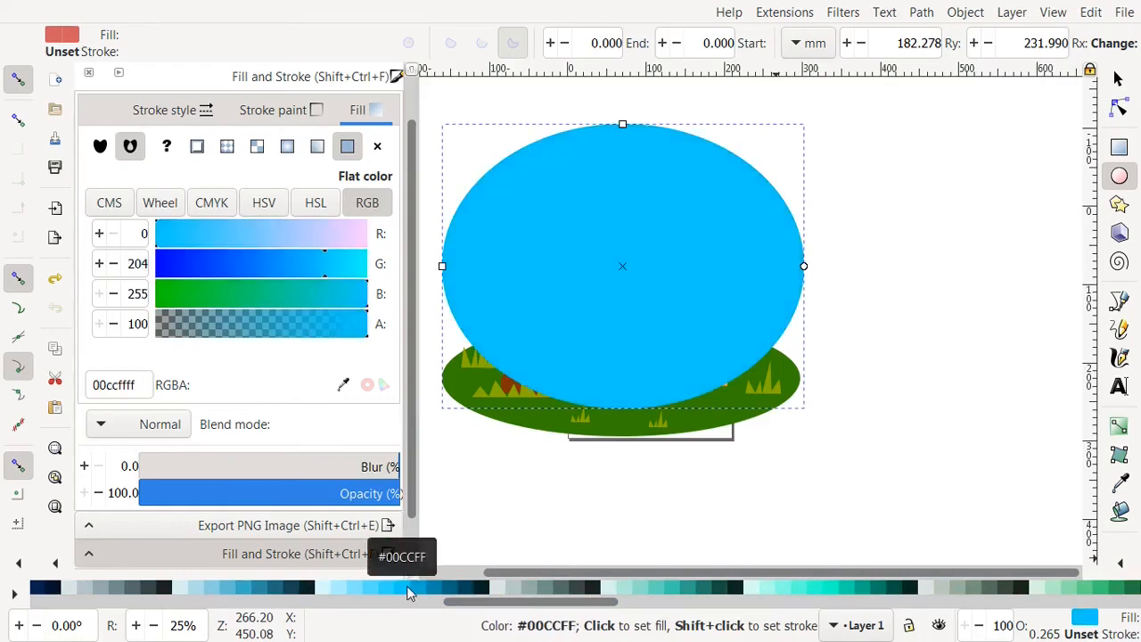
click(243, 590)
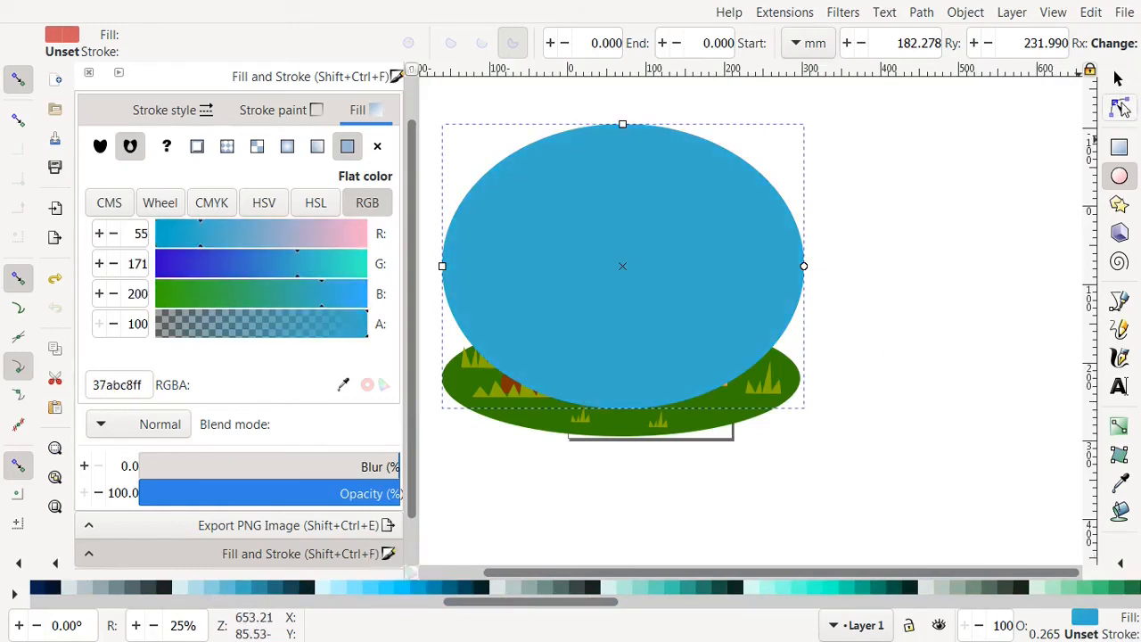
Convert the blue ellipse to a path and lower it to the bottom, behind the house and ground
key(alt+p)
key(Return)
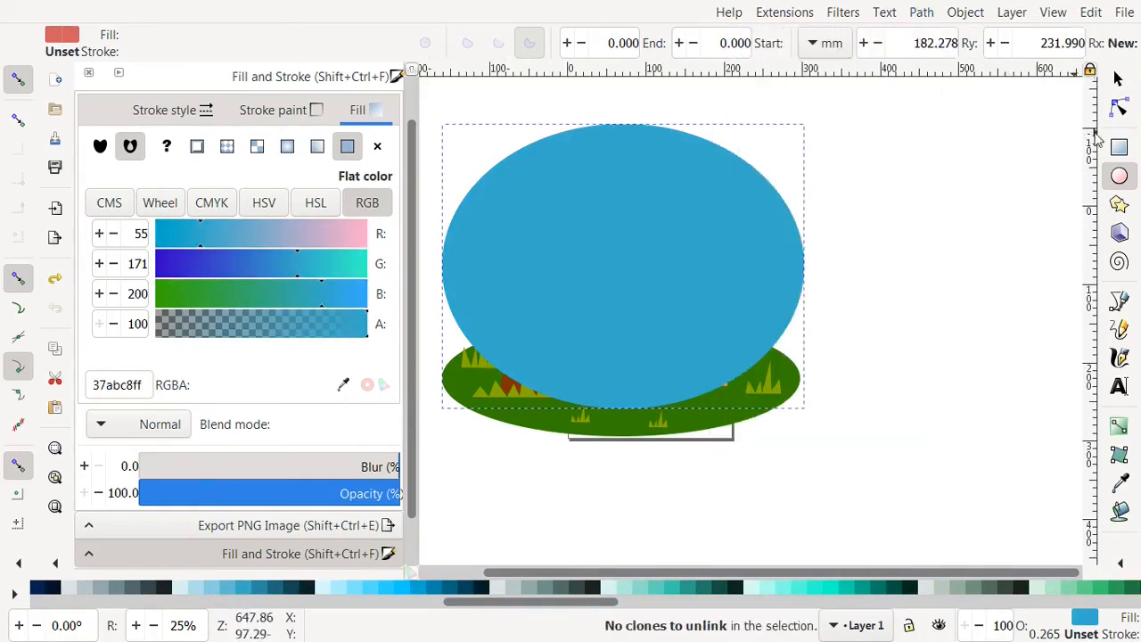
click(1117, 80)
click(884, 45)
Reshape the blue sky into a broad dome by lowering its two side nodes to the ground's edges and bulging its upper curves outward
click(1120, 107)
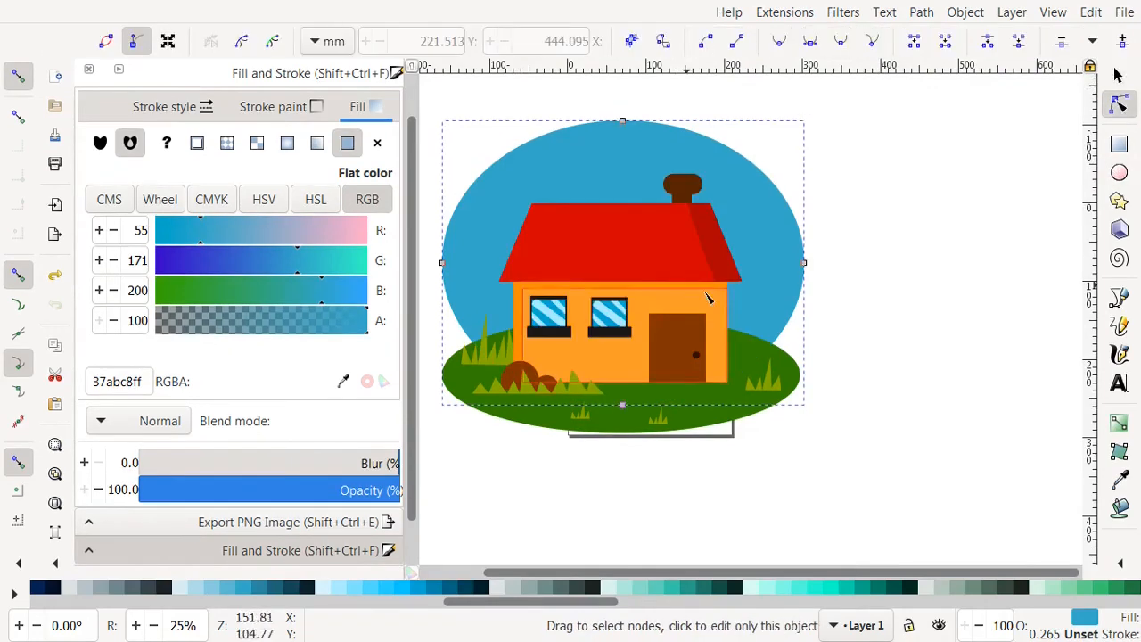
drag(442, 262, 445, 358)
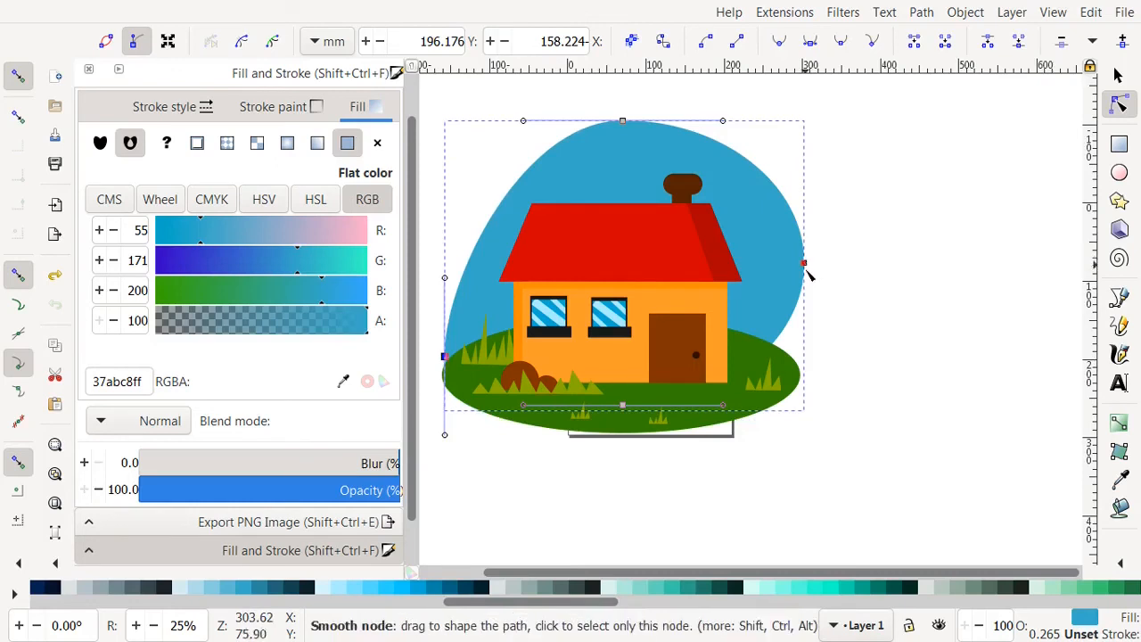
drag(804, 264, 801, 358)
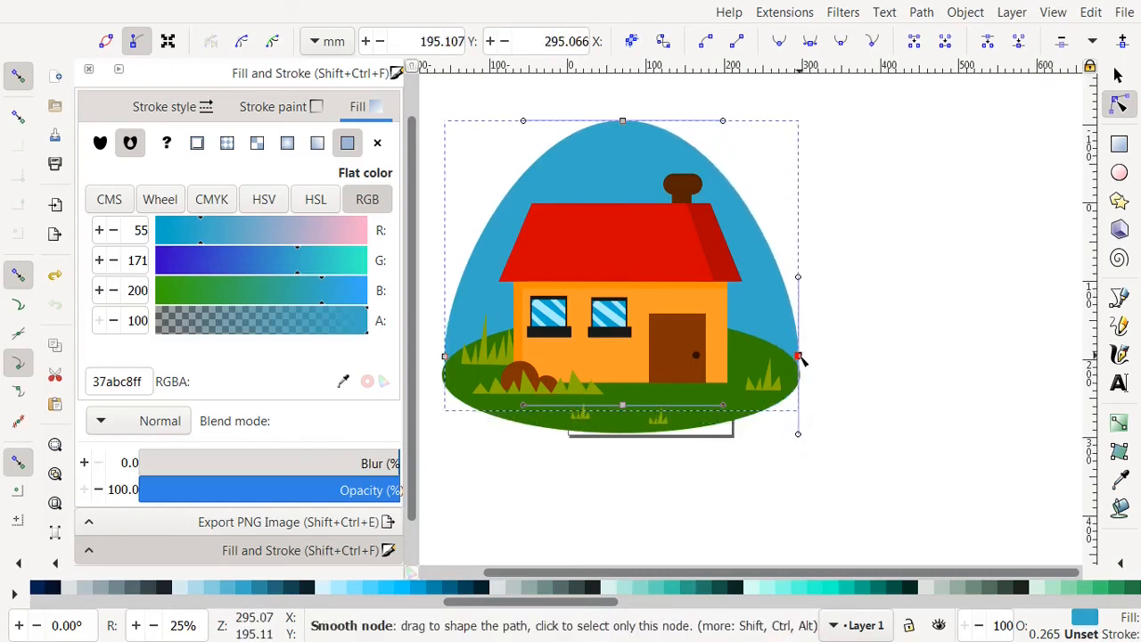
drag(755, 218, 776, 190)
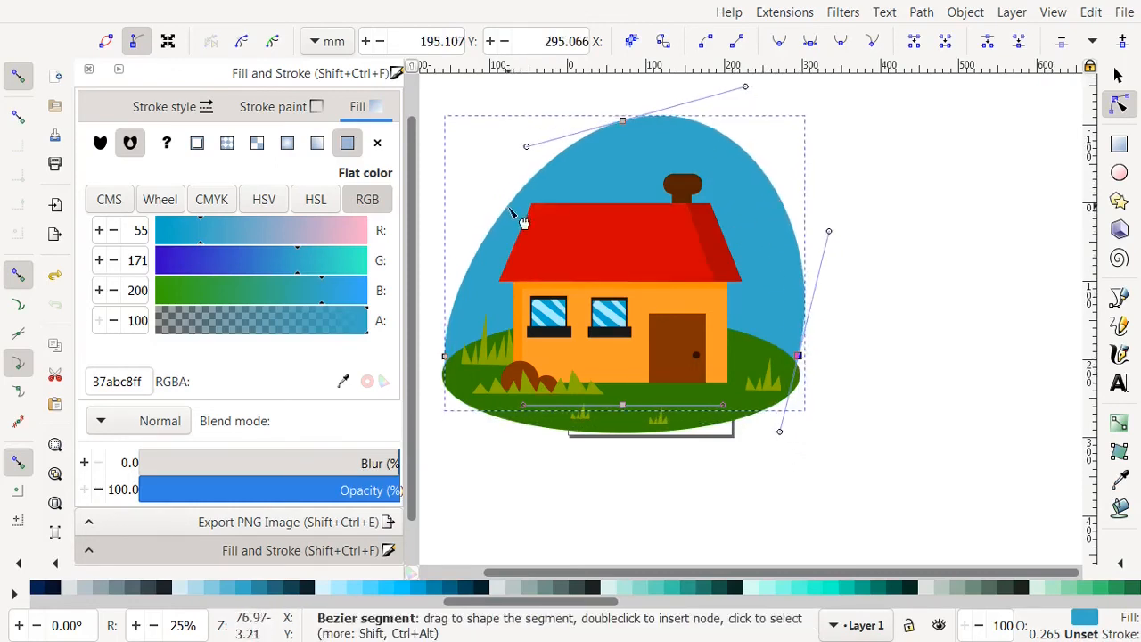
drag(511, 209, 491, 198)
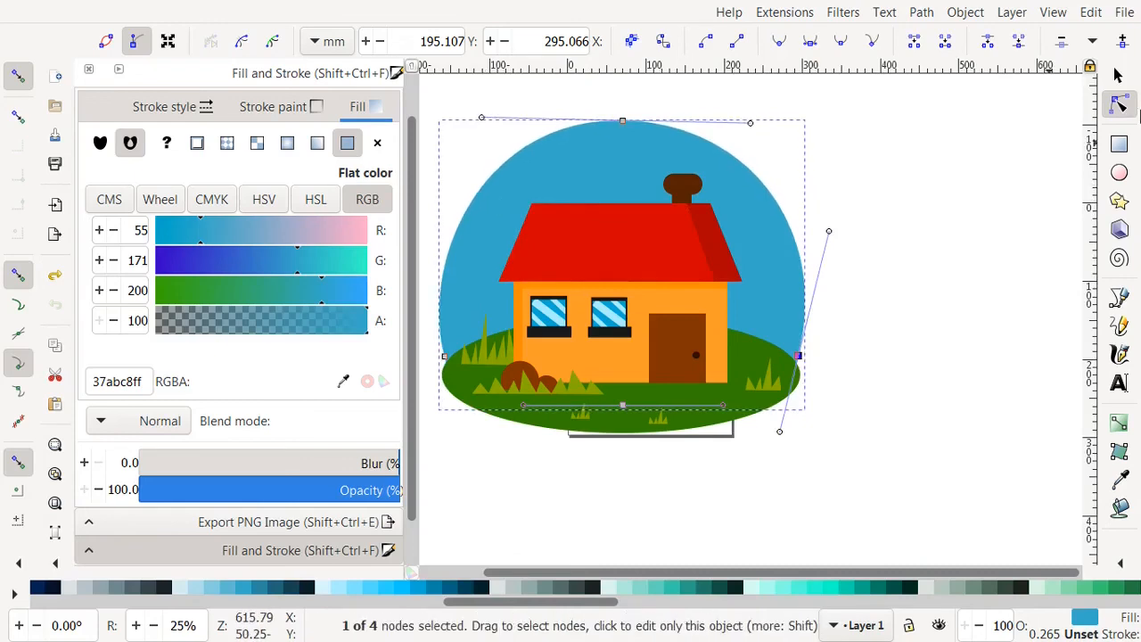
Draw a circle about 103 by 108 mm in the empty area beside the house and fill it with yellow ffcc00
click(1121, 172)
drag(875, 188, 954, 271)
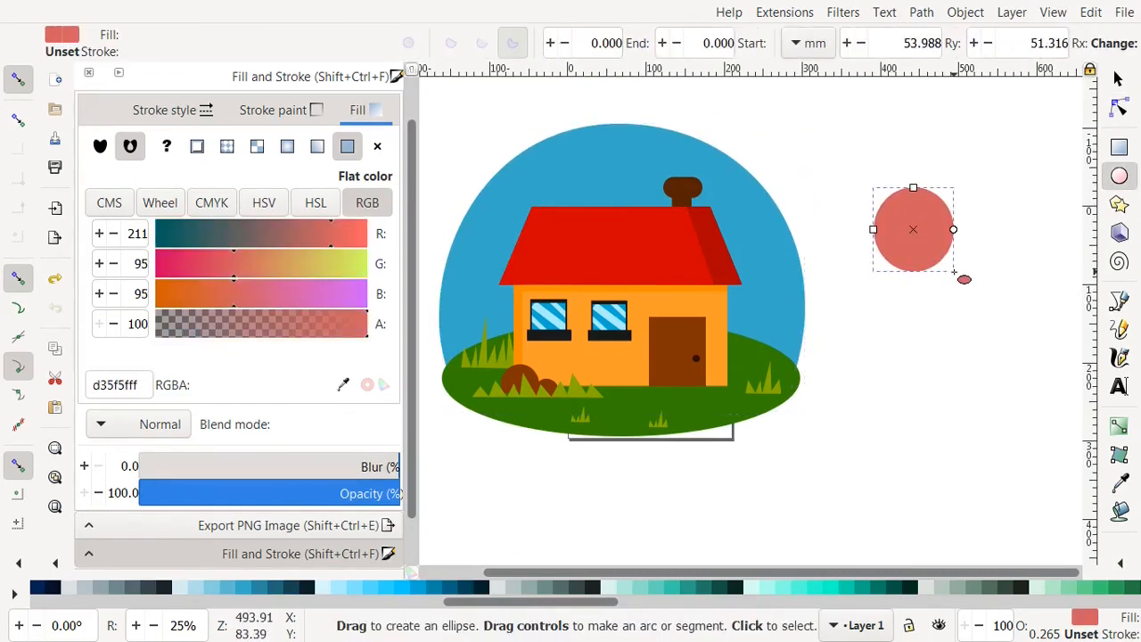
scroll(895, 604, down, 5)
scroll(896, 605, down, 3)
click(754, 588)
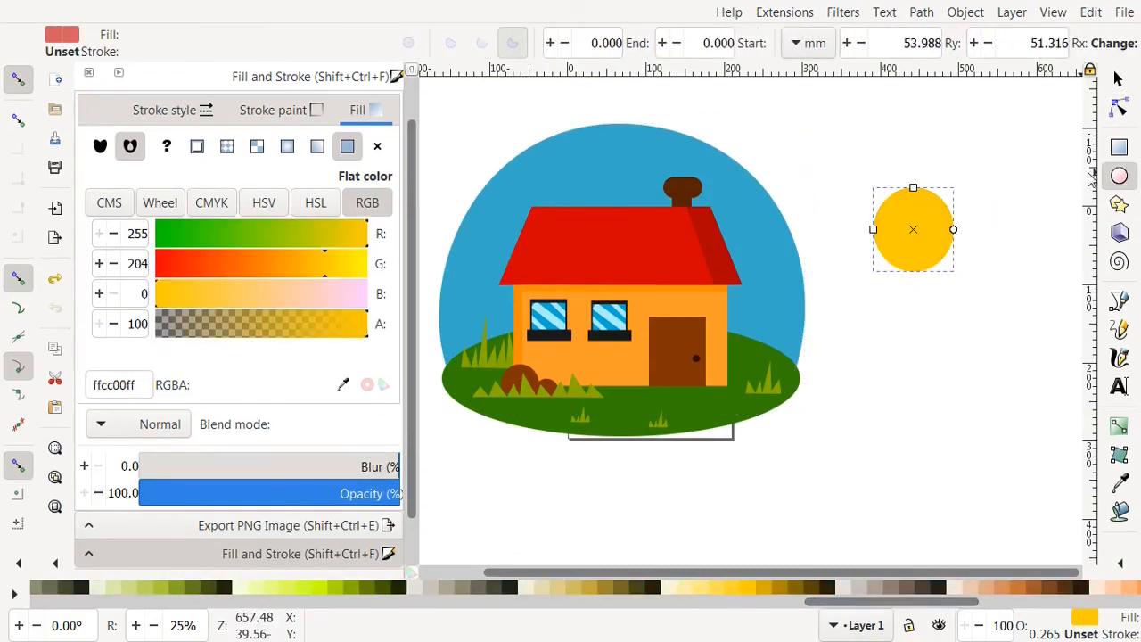
Draw a larger circle about 176 by 175 mm over the yellow one and fill it with orange ff6600
drag(851, 152, 989, 288)
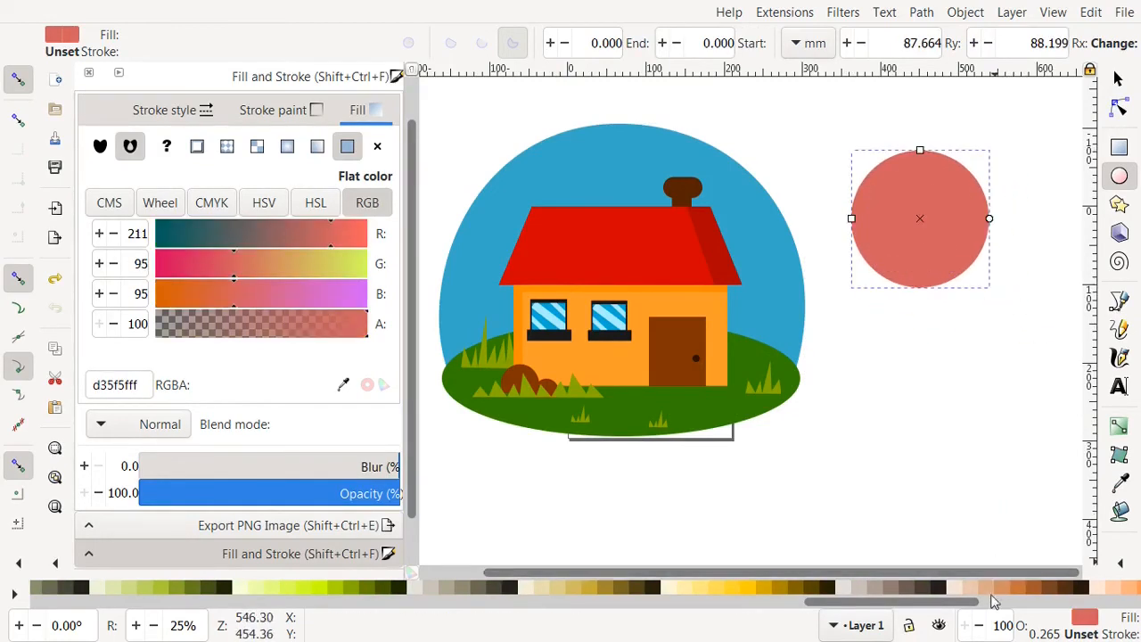
scroll(991, 604, down, 4)
click(597, 588)
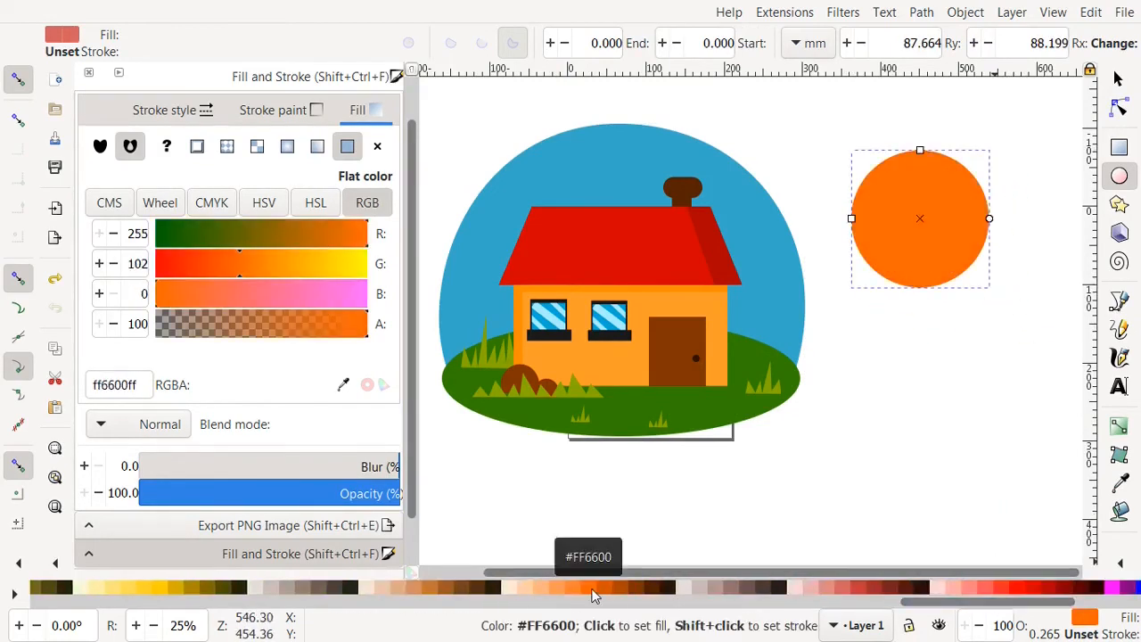
Lower the orange circle behind the yellow one, and centre the yellow circle on it, enlarged to about 134 by 141 mm
click(1120, 80)
click(887, 42)
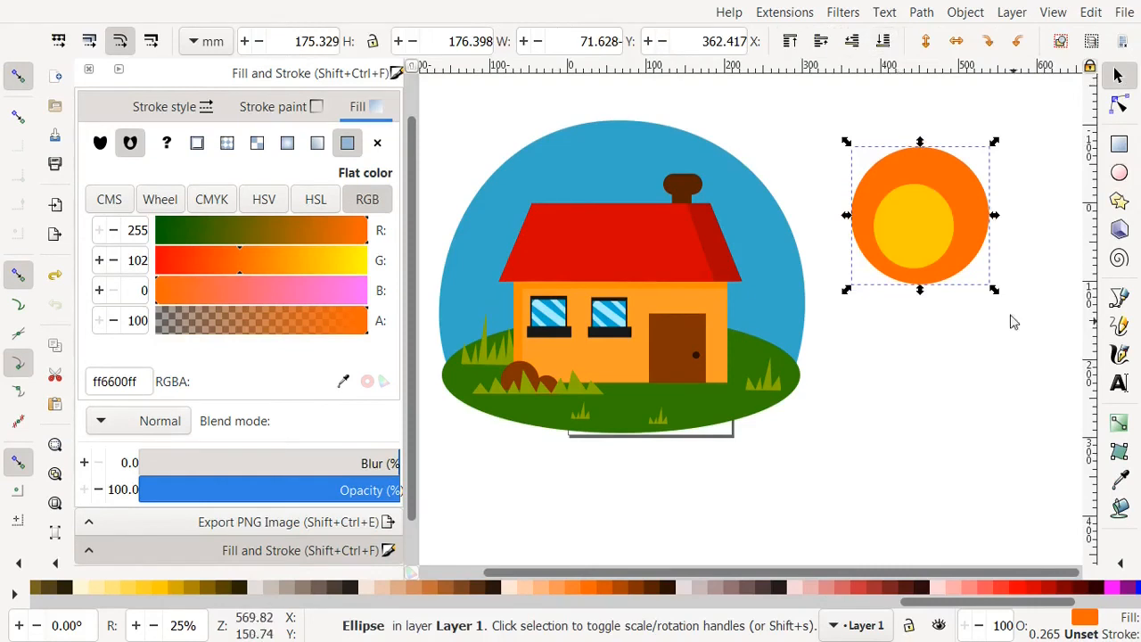
mouse_move(922, 234)
mouse_down()
mouse_move(940, 214)
mouse_move(929, 222)
mouse_up()
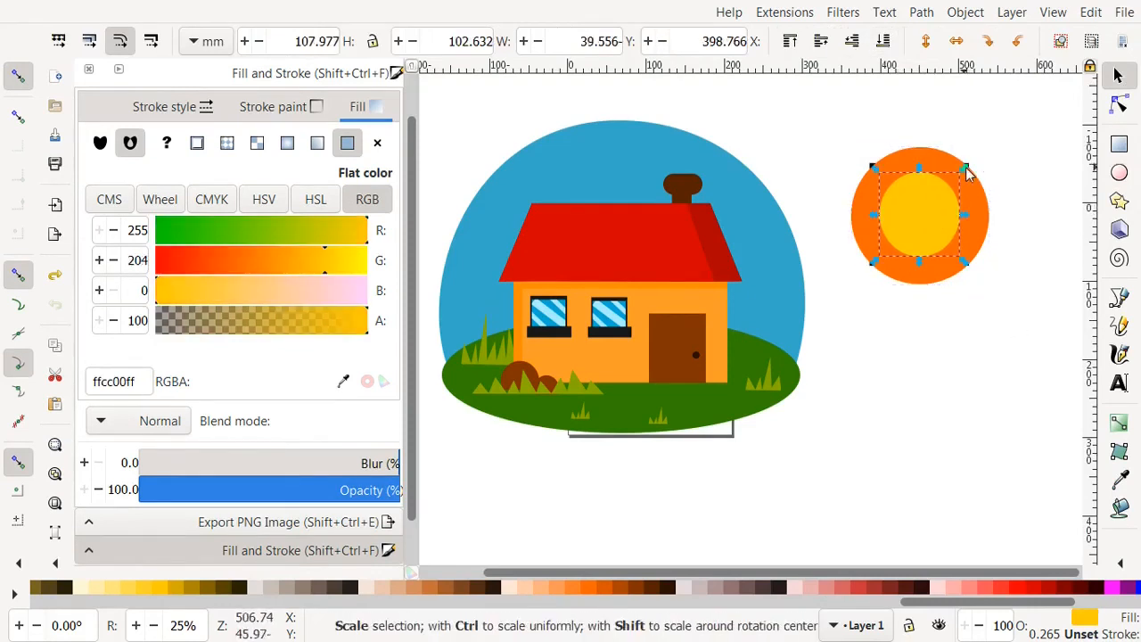
mouse_move(971, 177)
mouse_down()
mouse_move(993, 166)
mouse_move(981, 158)
mouse_up()
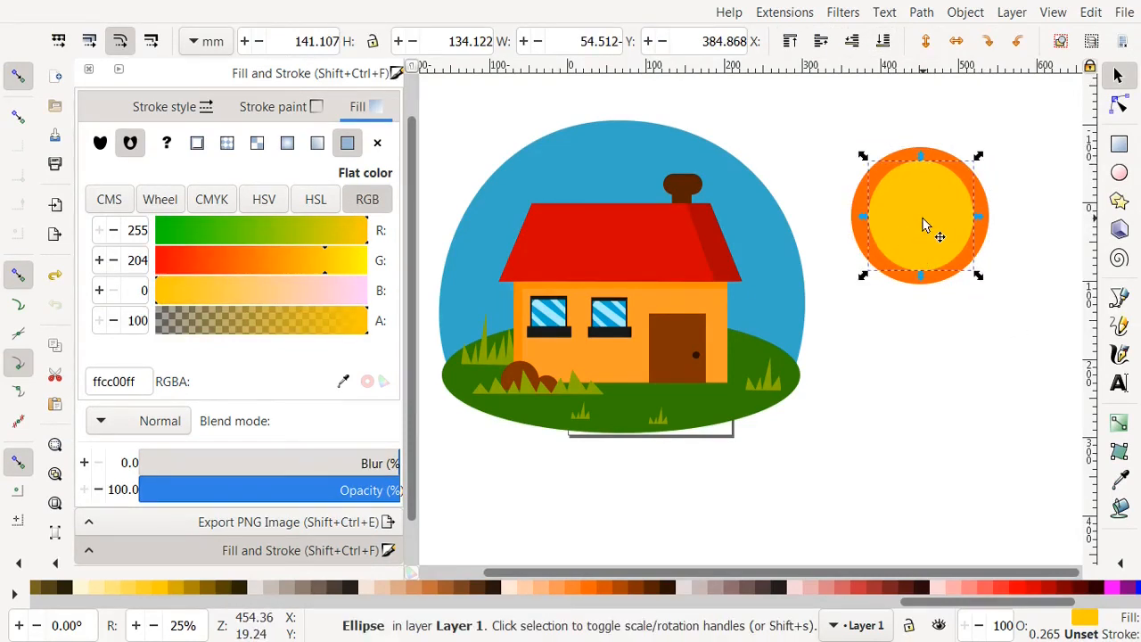
Blur the yellow and orange circles together by 47% and group them as a sun
drag(817, 103, 1022, 304)
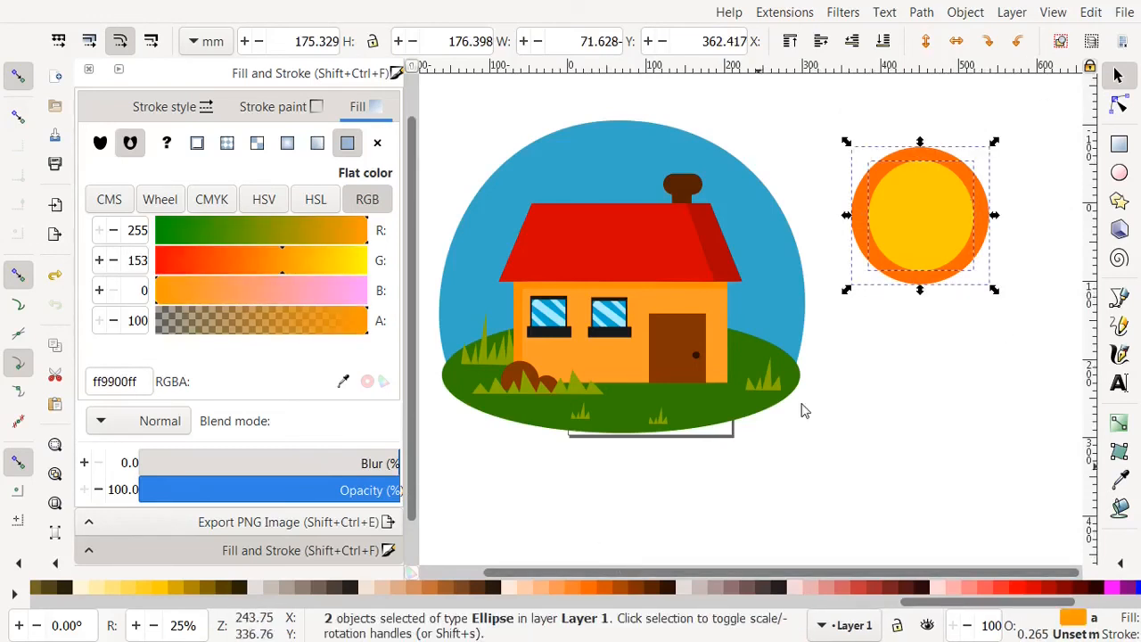
drag(357, 463, 261, 461)
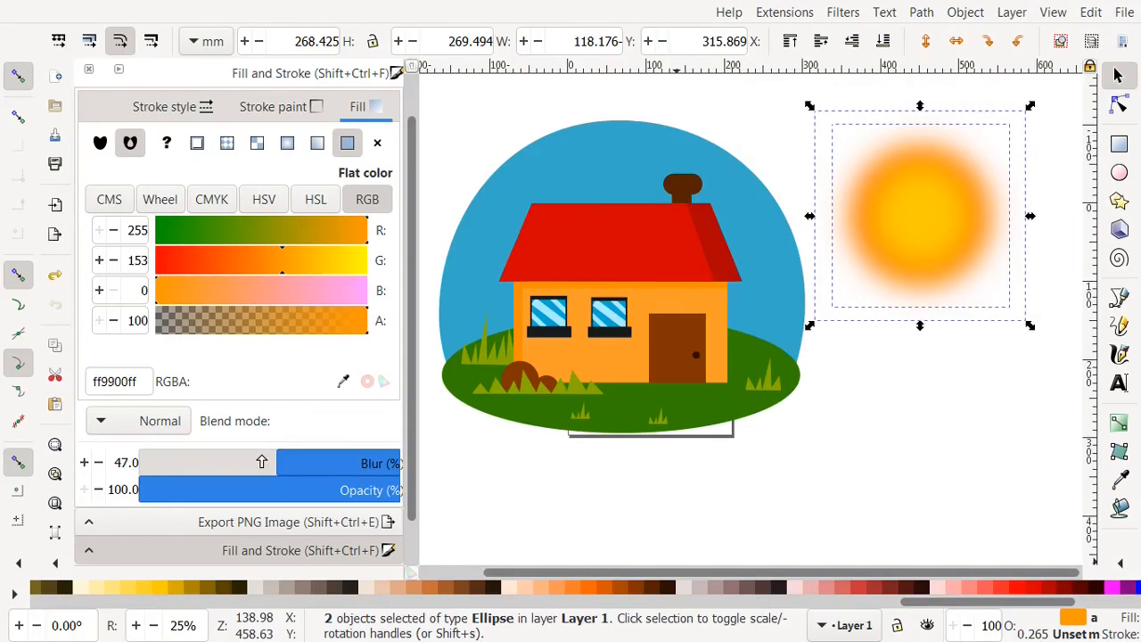
key(ctrl+g)
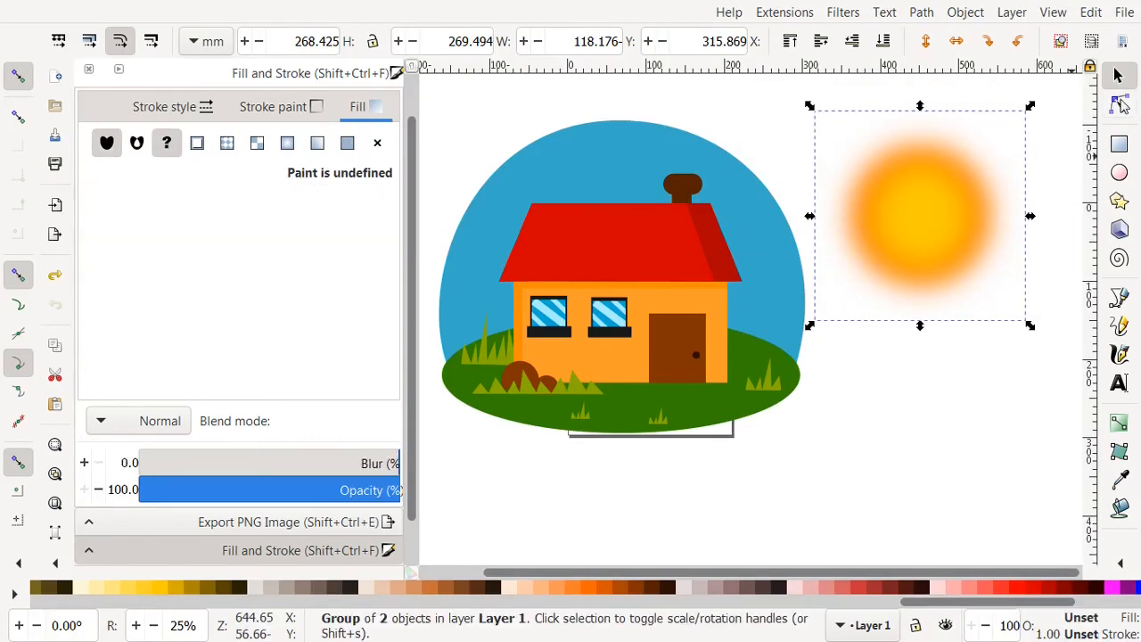
Scale the sun group down to about 158 by 147 mm and place it behind the roof's upper-left corner, in front of the sky
drag(1030, 106, 989, 152)
drag(918, 245, 513, 195)
drag(572, 117, 559, 128)
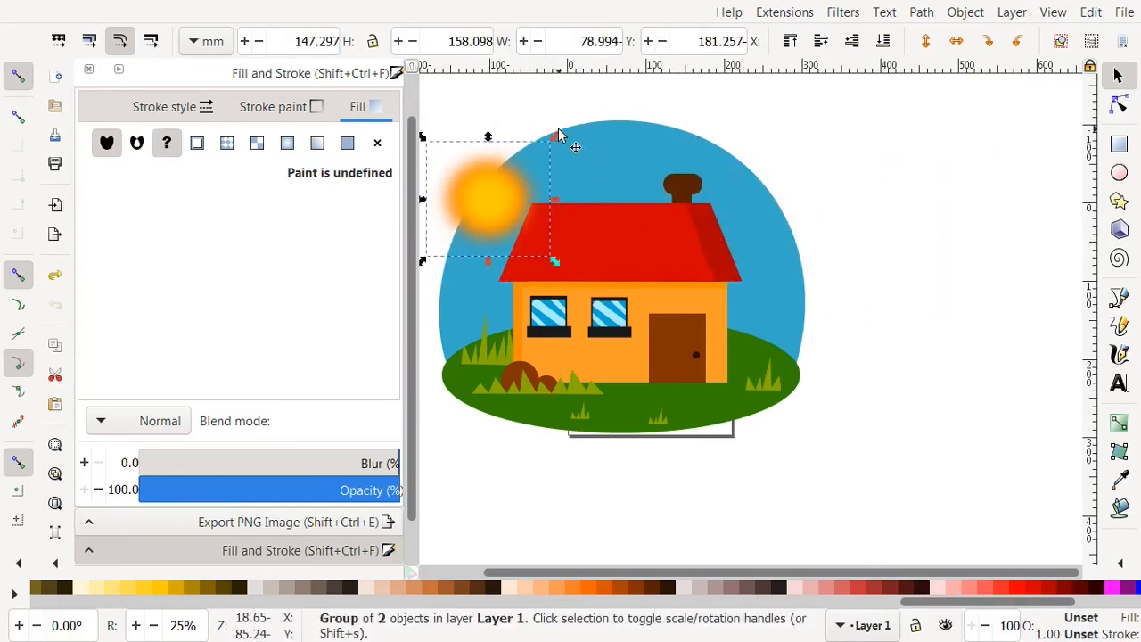
drag(498, 205, 554, 164)
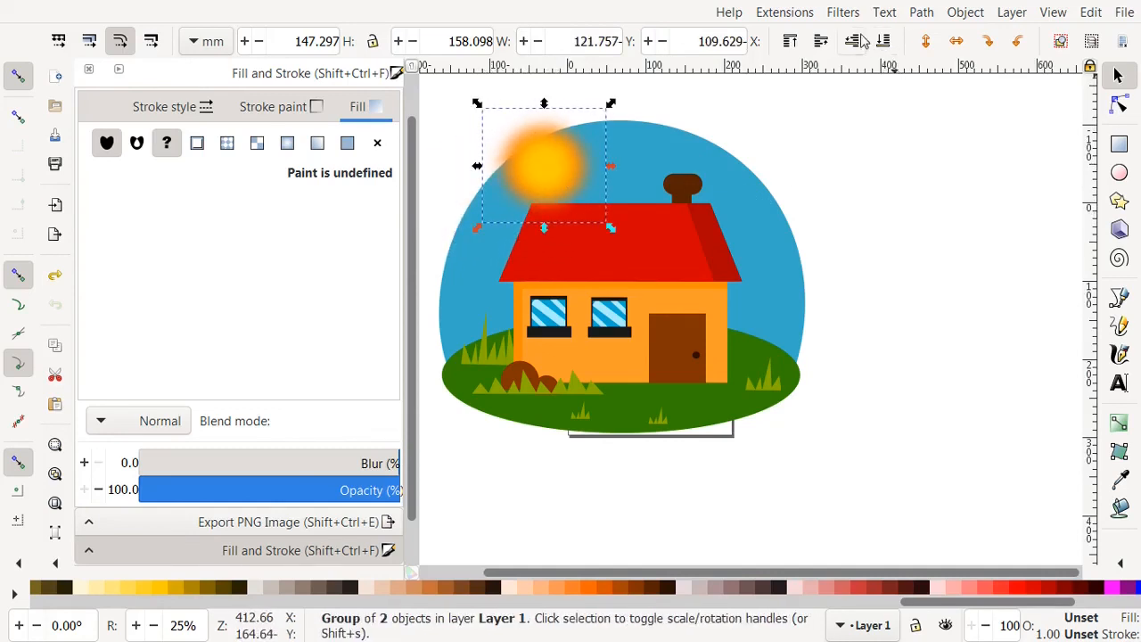
key(Escape)
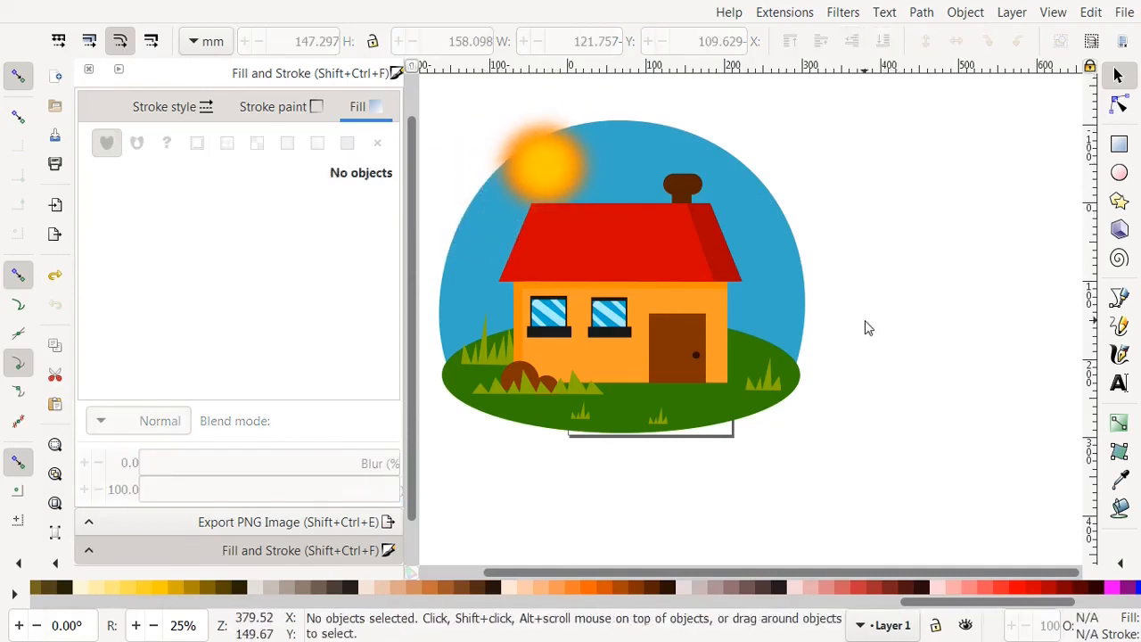
drag(551, 155, 570, 178)
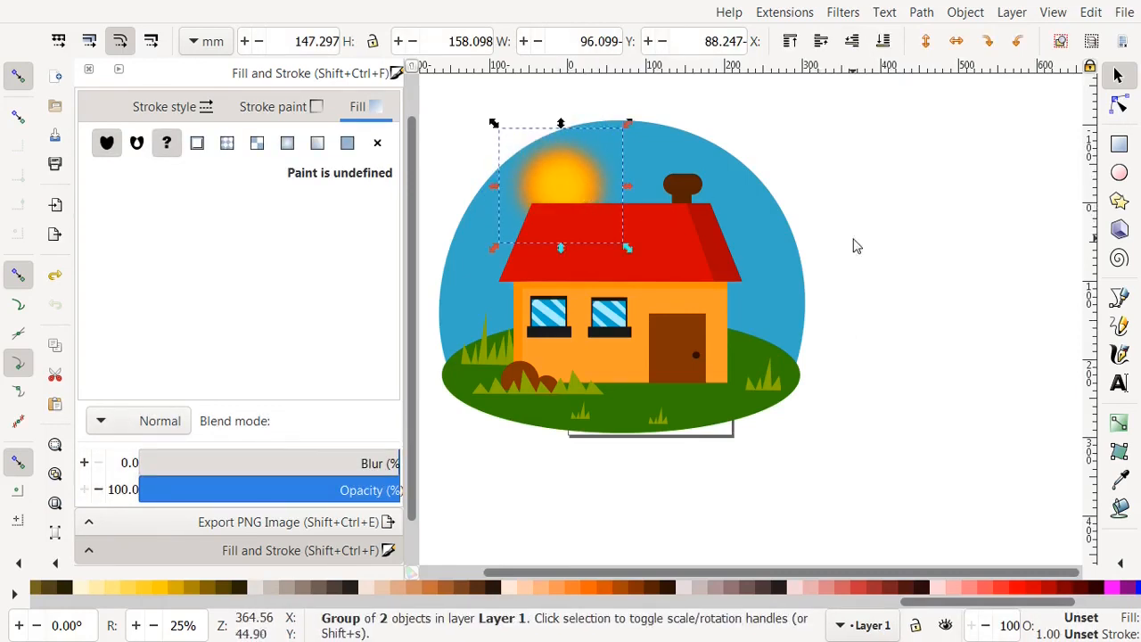